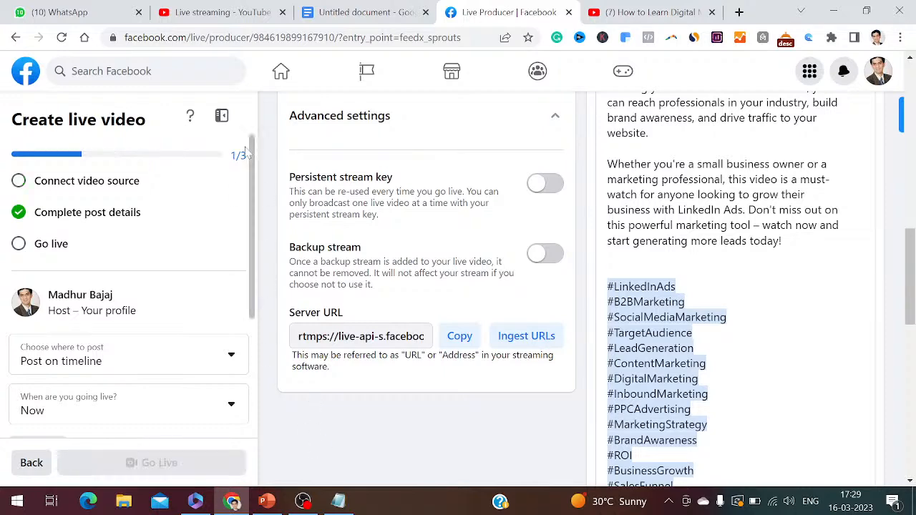
# Check the YouTube live stream and the PowerPoint title slide, and start the Facebook live video from Live Producer
pyautogui.click(202, 10)
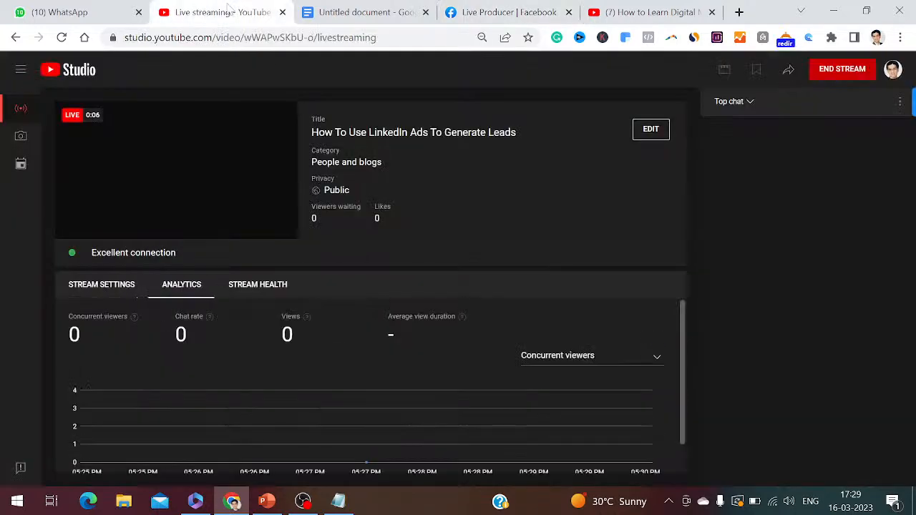
pyautogui.click(267, 502)
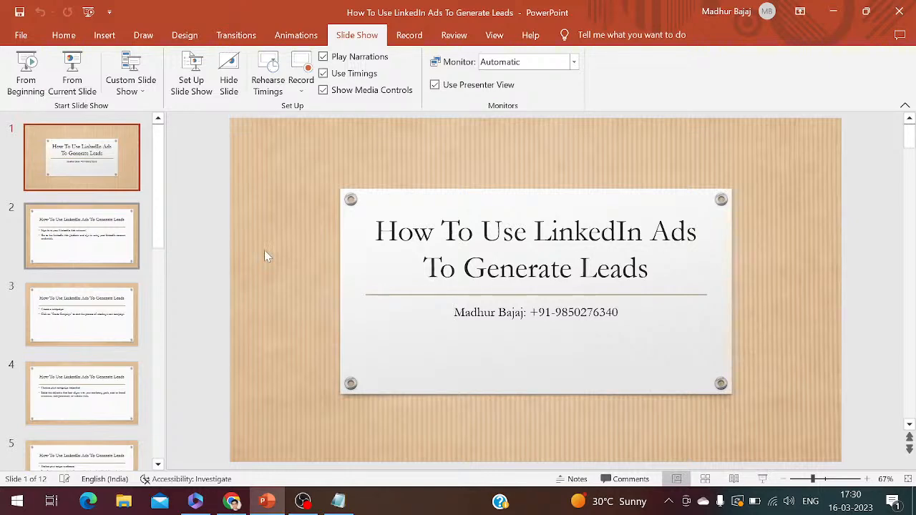
pyautogui.click(234, 503)
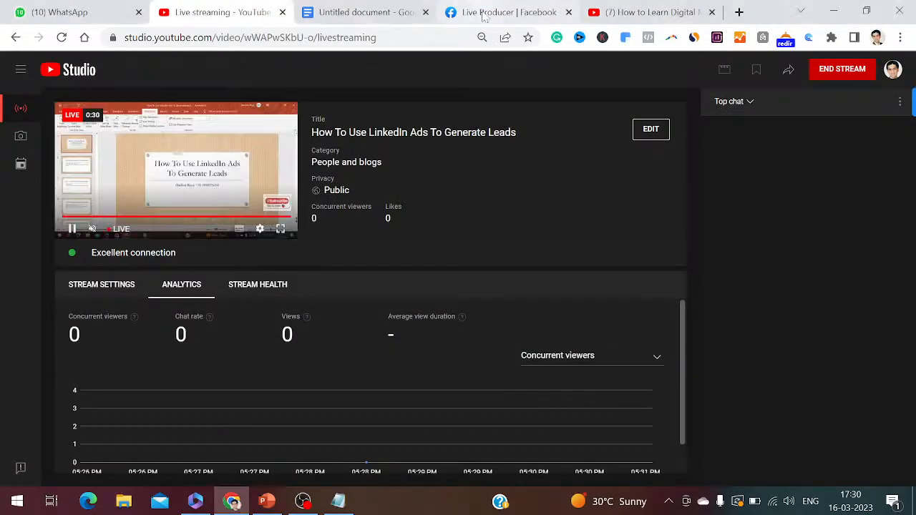
pyautogui.click(490, 12)
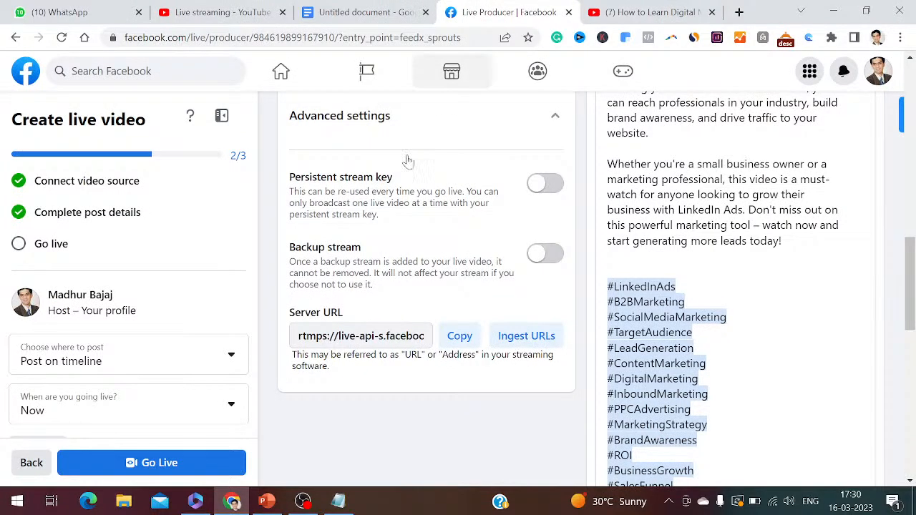
pyautogui.click(184, 465)
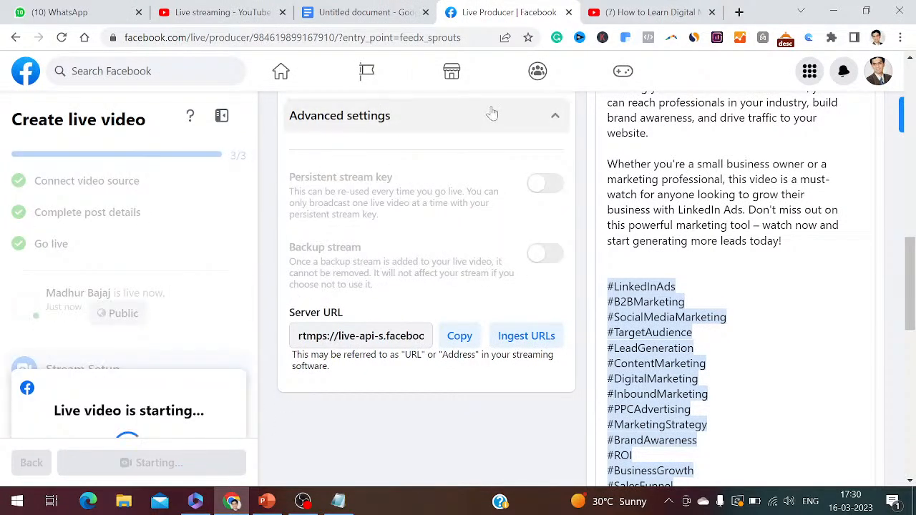
# Open a new browser tab and a blank Notepad file, and write "1. Open google.com" followed by the number 2
pyautogui.click(739, 12)
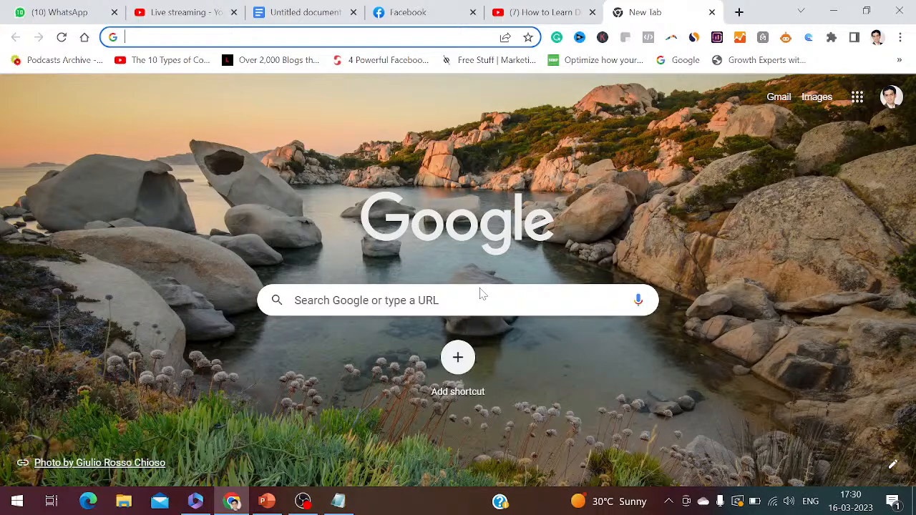
pyautogui.press('super+r')
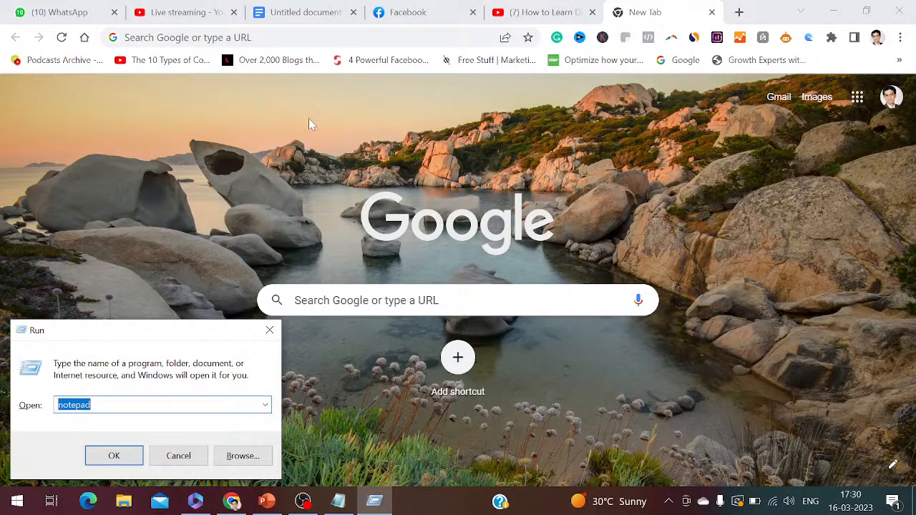
pyautogui.press('Return')
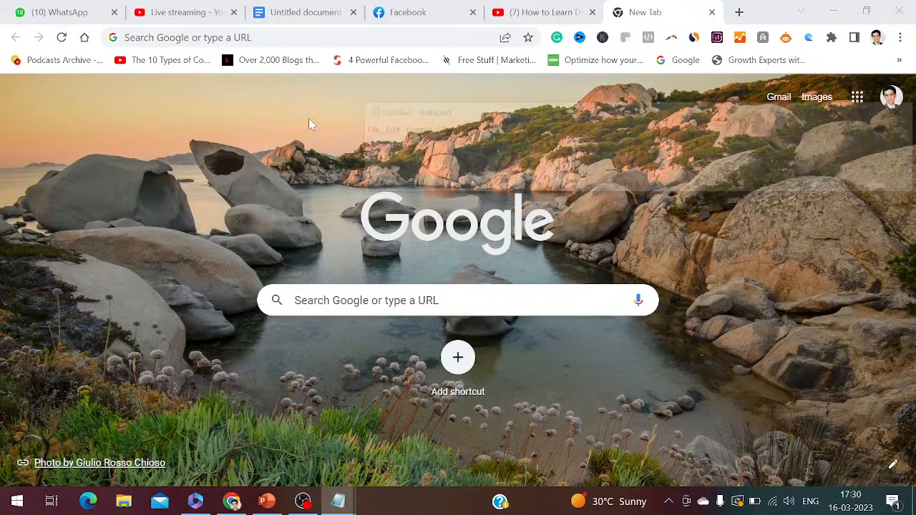
pyautogui.write('1. Open ')
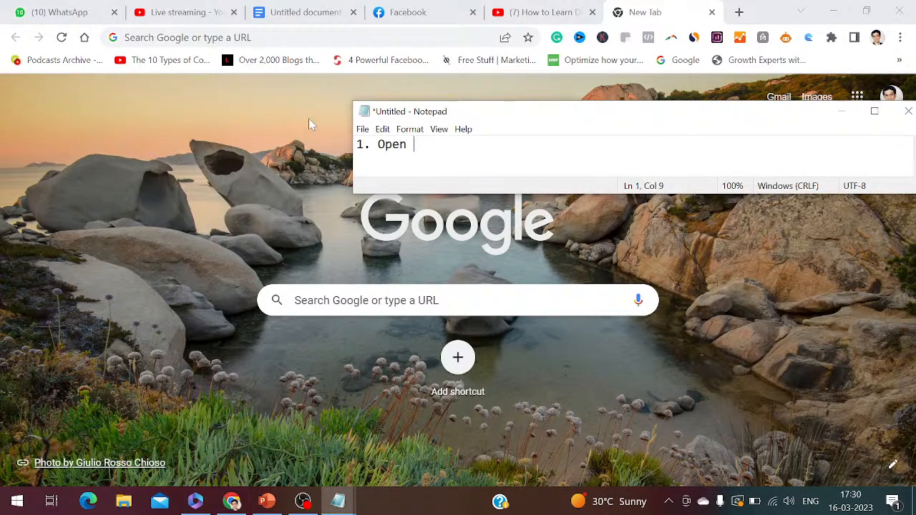
pyautogui.write('google.com')
pyautogui.press('Return')
pyautogui.write('2.')
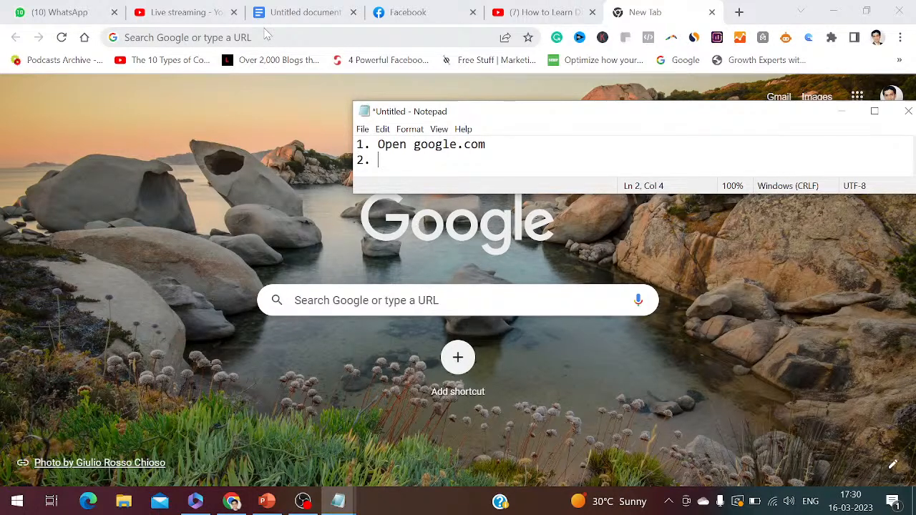
# Search Google for "linkedin ads manager" in the new Chrome tab
pyautogui.click(266, 36)
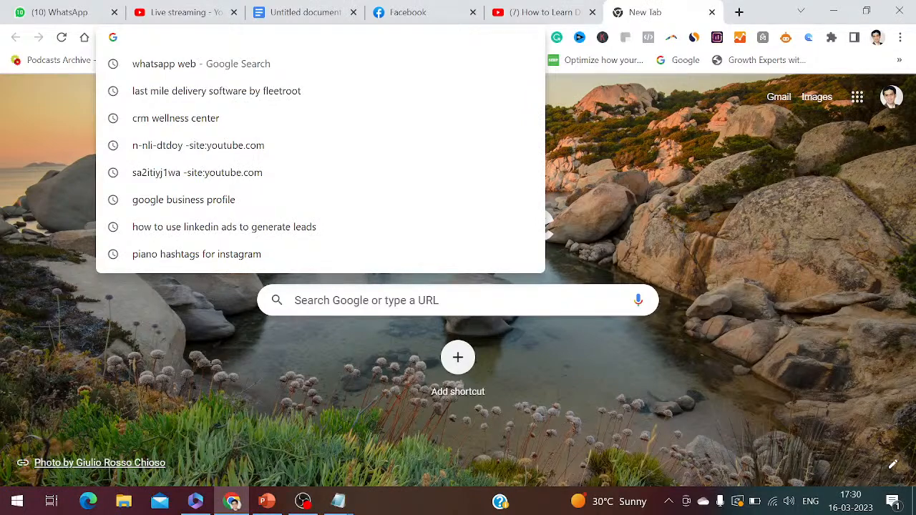
pyautogui.write('linkedin a')
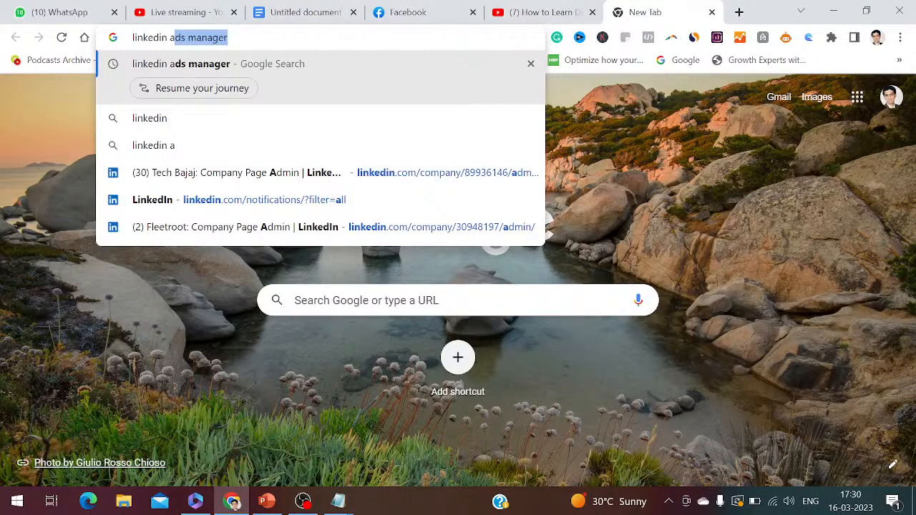
pyautogui.press('Return')
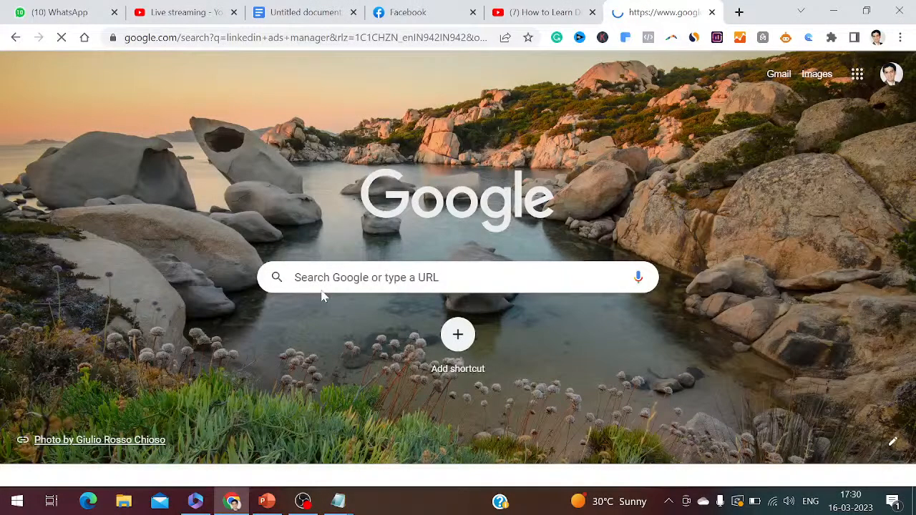
# Complete the second line of the Notepad notes as "2. Type LinkedIn Ads Manager"
pyautogui.moveTo(406, 469)
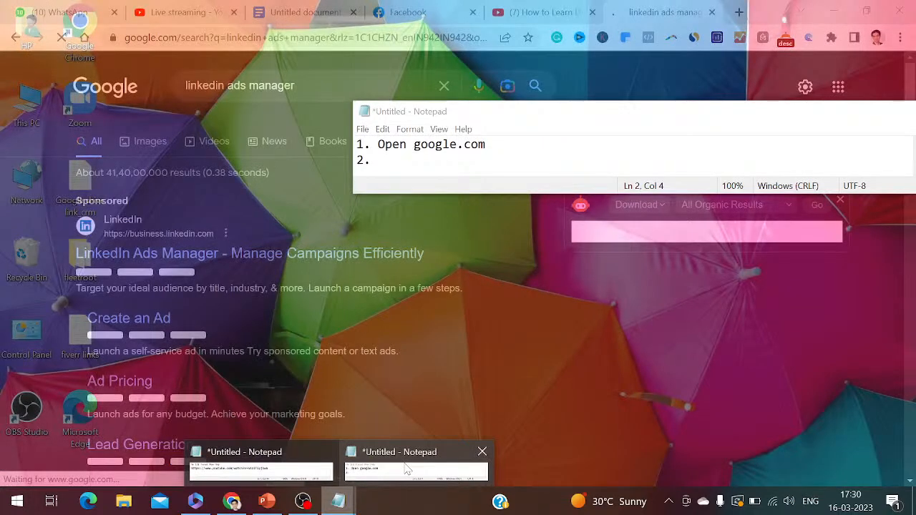
pyautogui.click(406, 469)
pyautogui.write('Ty')
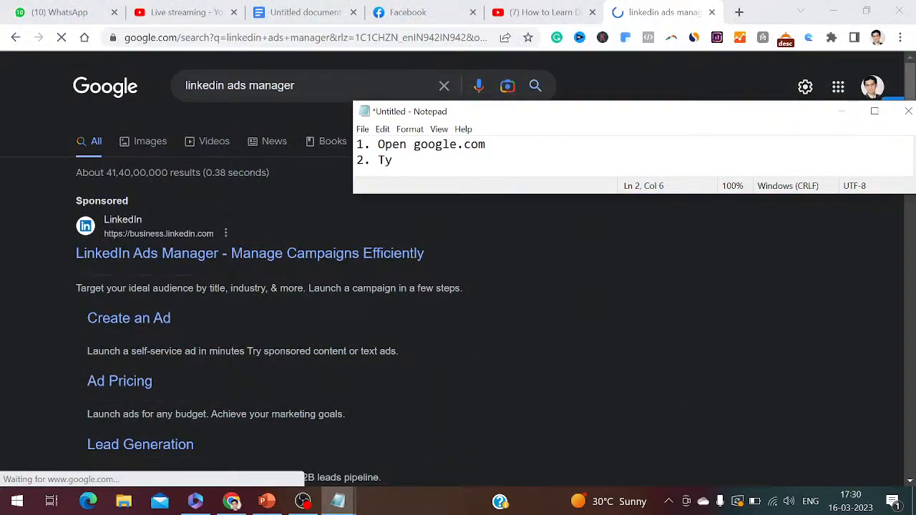
pyautogui.write('pe ')
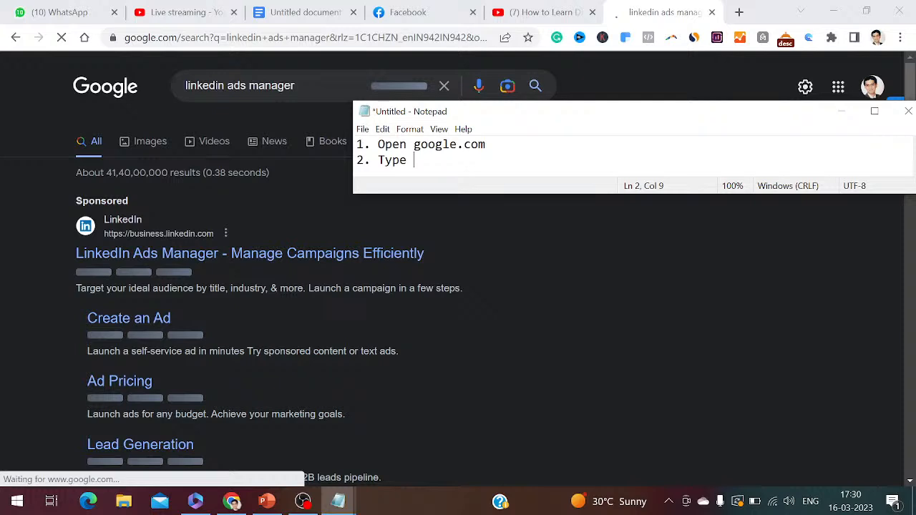
pyautogui.write('LinkedIn Ads ')
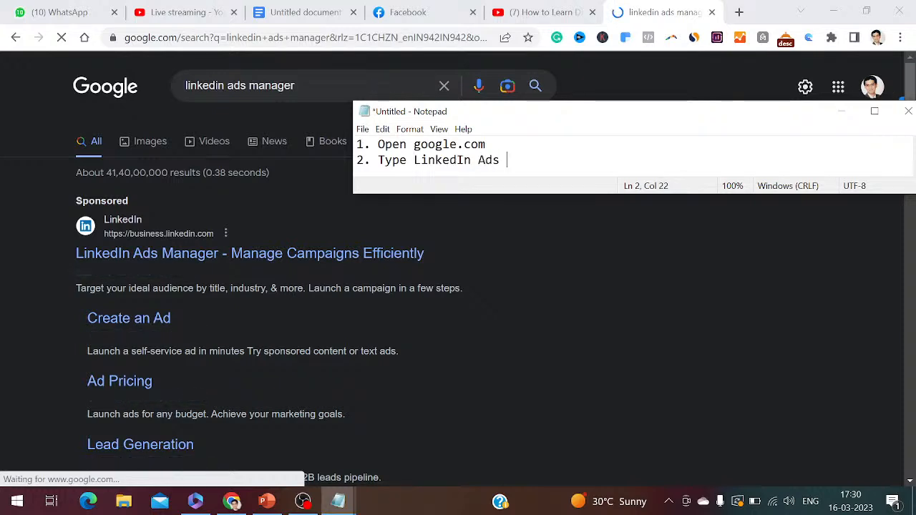
pyautogui.write('Manager')
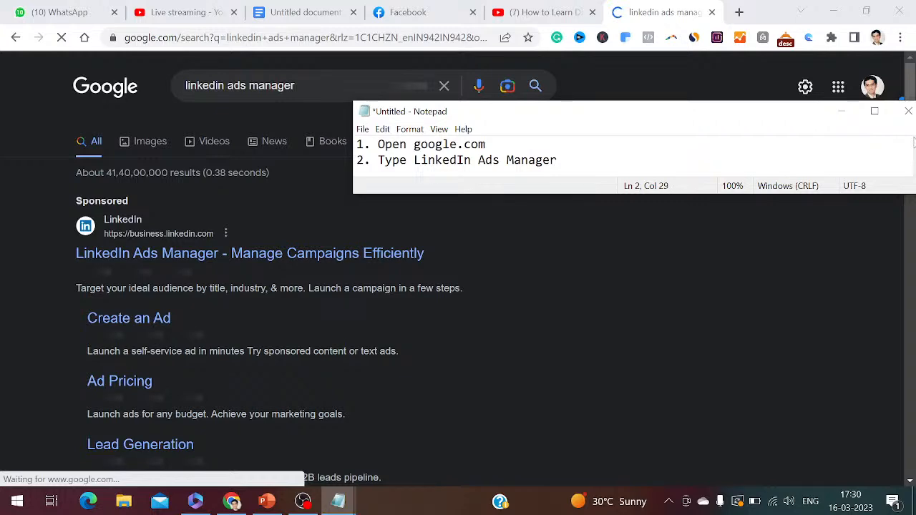
# Open the LinkedIn Campaign Manager search result in Chrome and copy its web address
pyautogui.click(913, 98)
pyautogui.moveTo(912, 109); pyautogui.dragTo(914, 149)
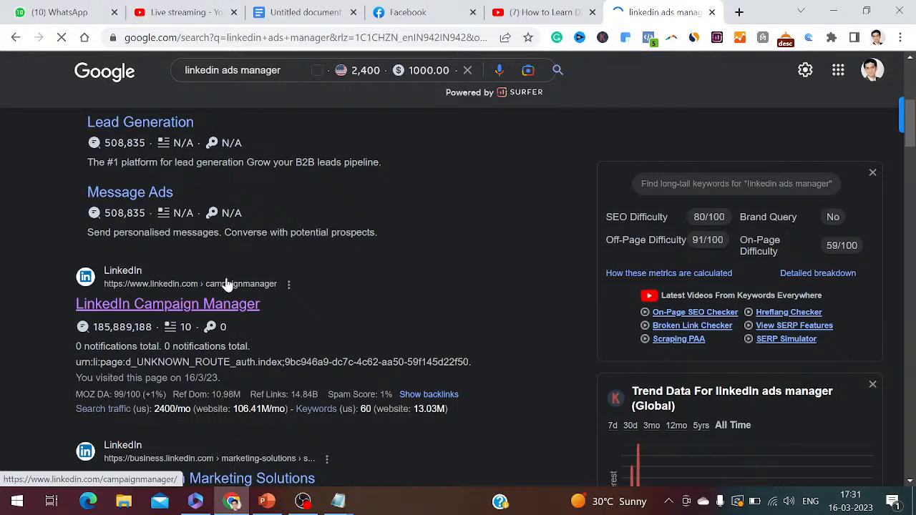
pyautogui.click(295, 48)
pyautogui.hotkey('ctrl', 'c')
pyautogui.click(344, 504)
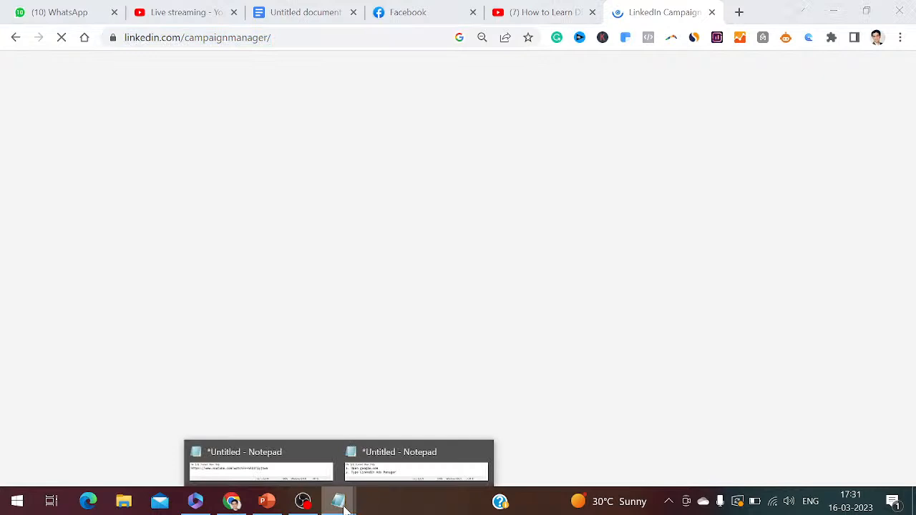
pyautogui.click(396, 469)
pyautogui.click(871, 110)
pyautogui.press('Return')
pyautogui.write('3.')
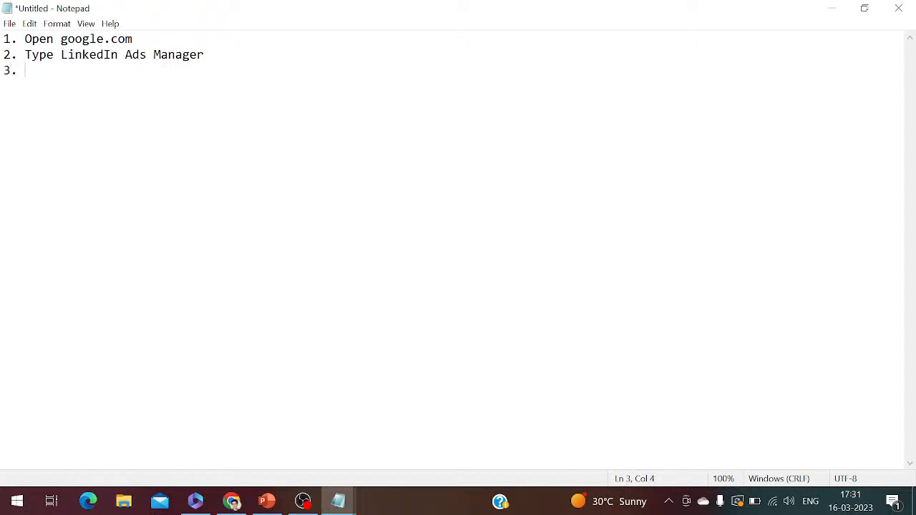
pyautogui.hotkey('ctrl', 'v')
pyautogui.press('Return')
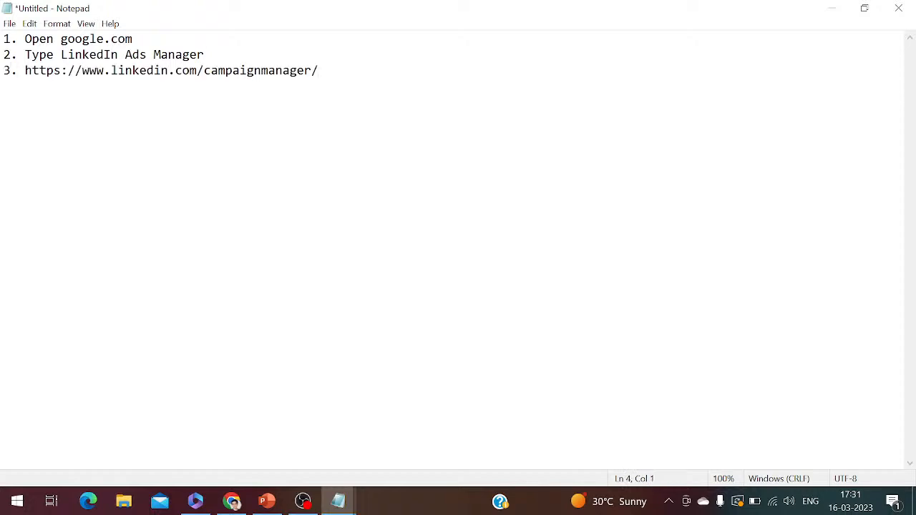
# Check the Facebook live dashboard in Chrome and return to the Campaign Manager page
pyautogui.click(232, 501)
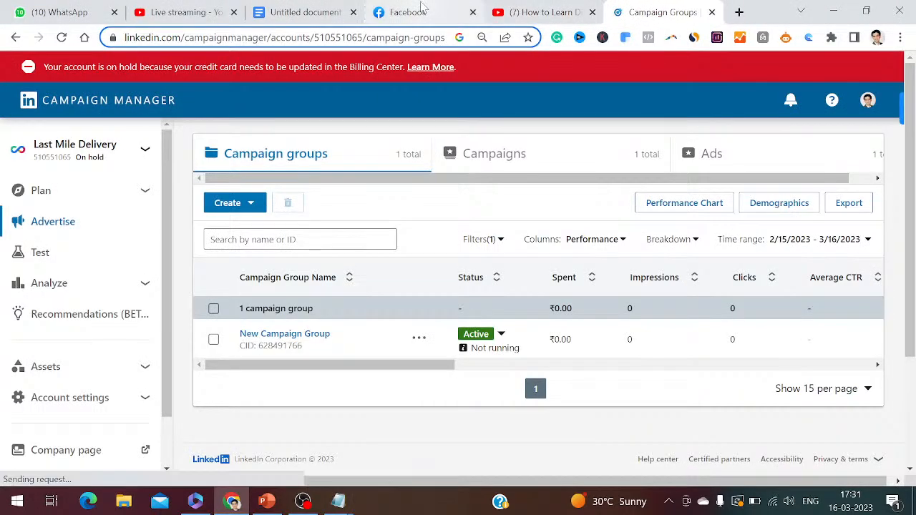
pyautogui.click(422, 13)
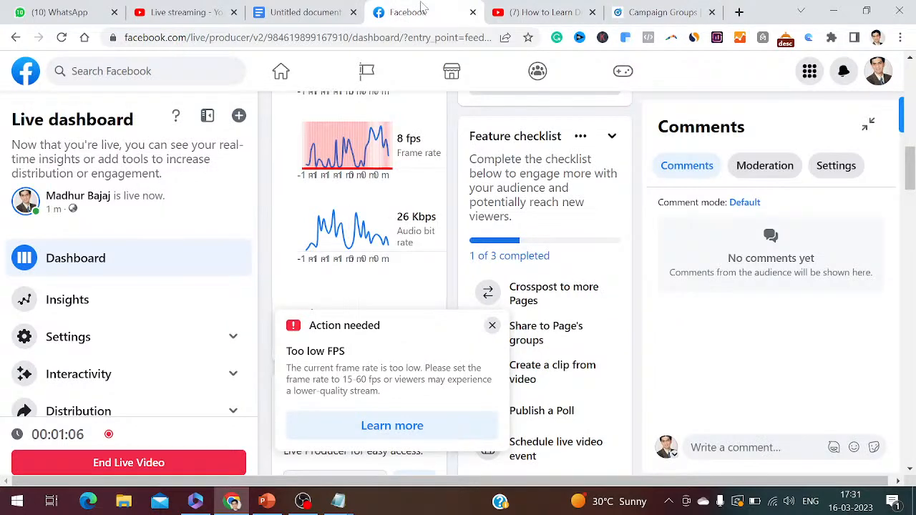
pyautogui.click(655, 12)
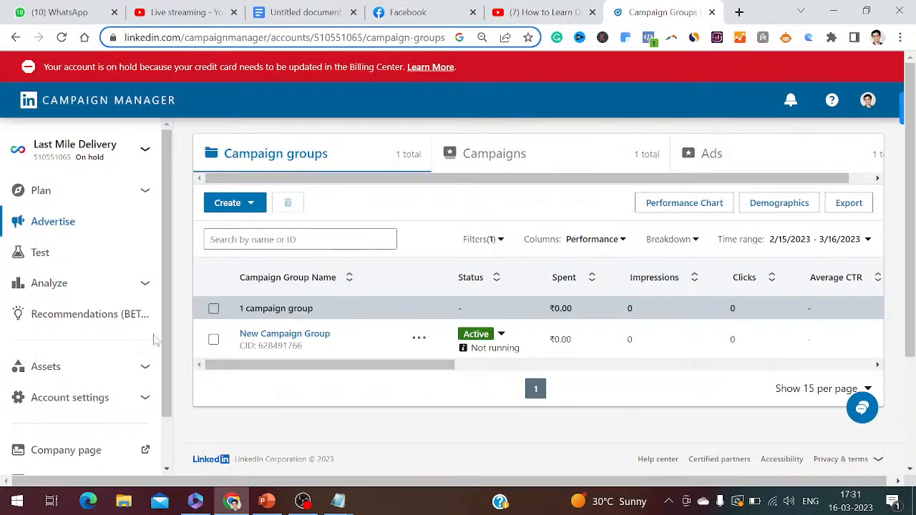
# Open the form for creating a new ad account from the Campaign Manager account list
pyautogui.click(145, 150)
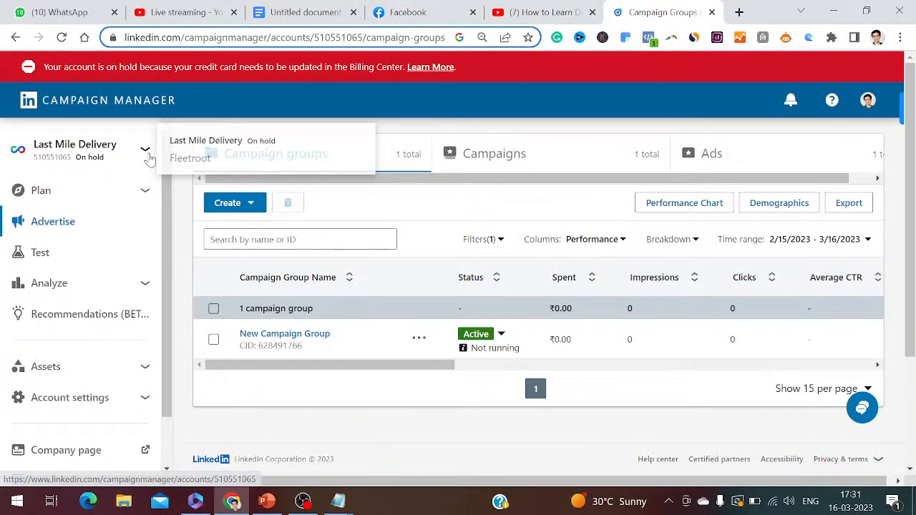
pyautogui.click(147, 154)
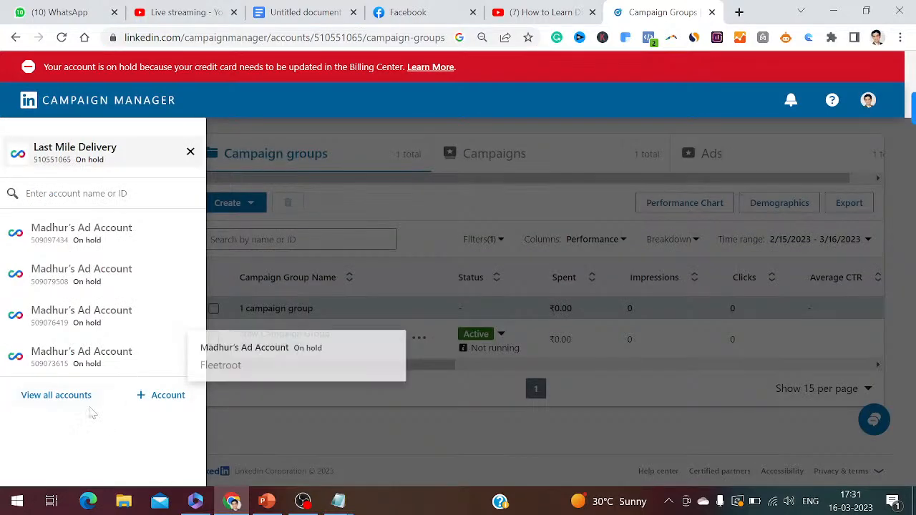
pyautogui.click(171, 400)
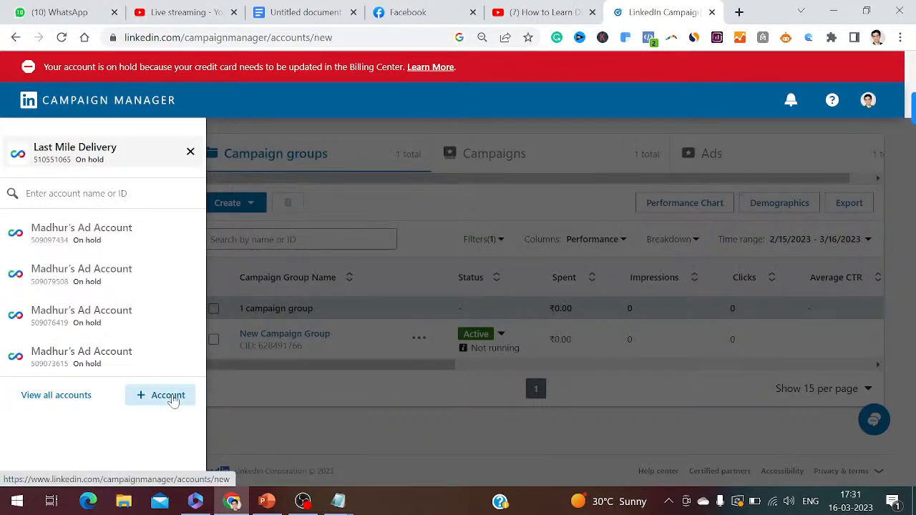
pyautogui.click(226, 186)
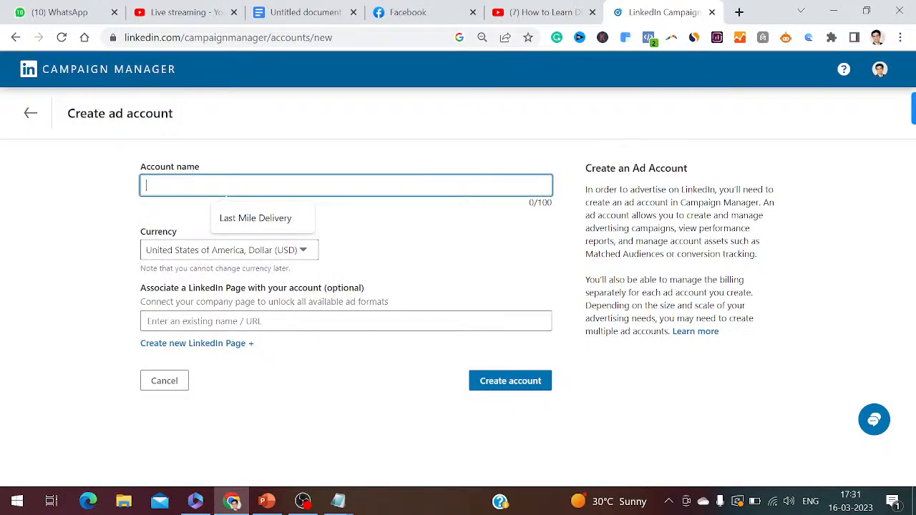
# Add the line "4. Click on + create account" to the Notepad notes
pyautogui.moveTo(342, 499)
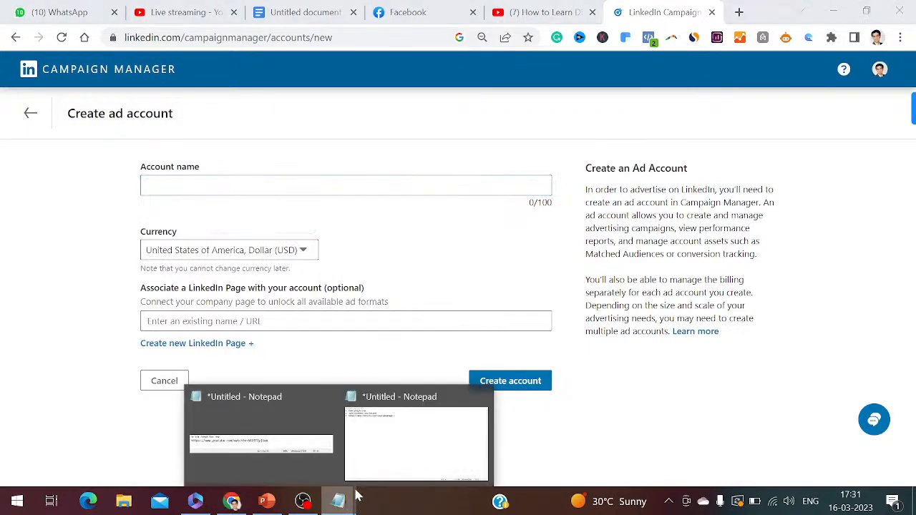
pyautogui.click(415, 430)
pyautogui.press('Return')
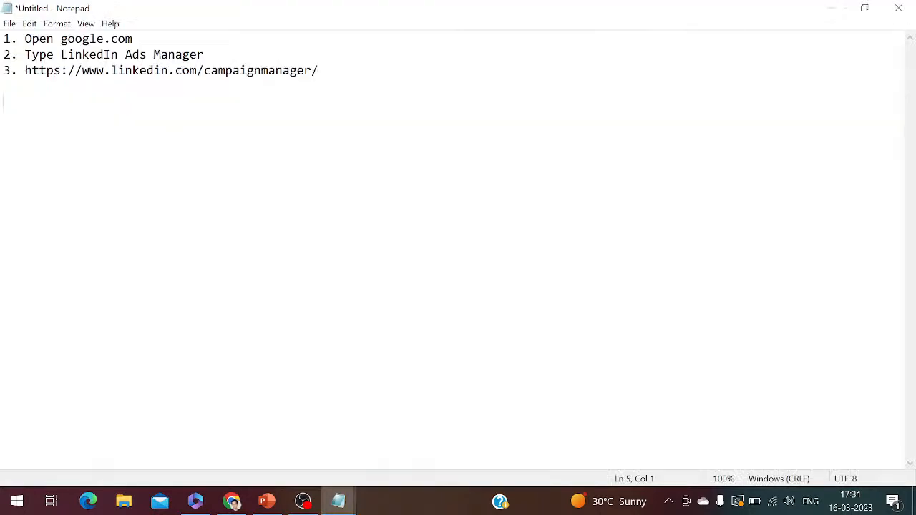
pyautogui.press('BackSpace')
pyautogui.write('4. Click on + crea')
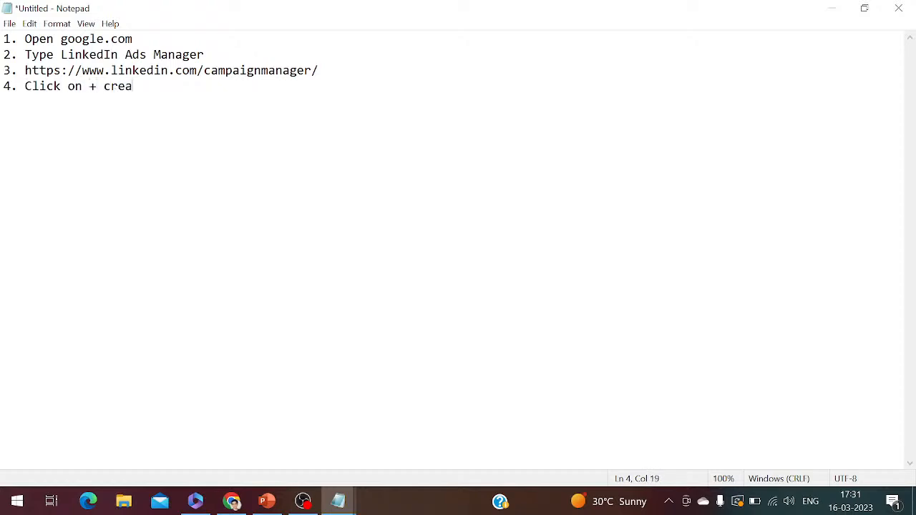
pyautogui.write('te account')
pyautogui.press('Return')
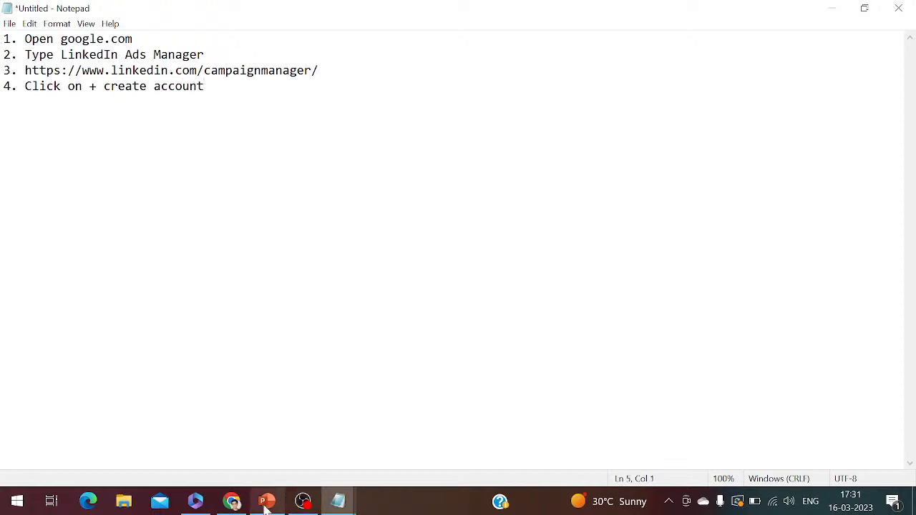
# Switch to the ad account form in Chrome and enter "Best Last Mile Delivery Software In Dubai" as the account name
pyautogui.click(234, 502)
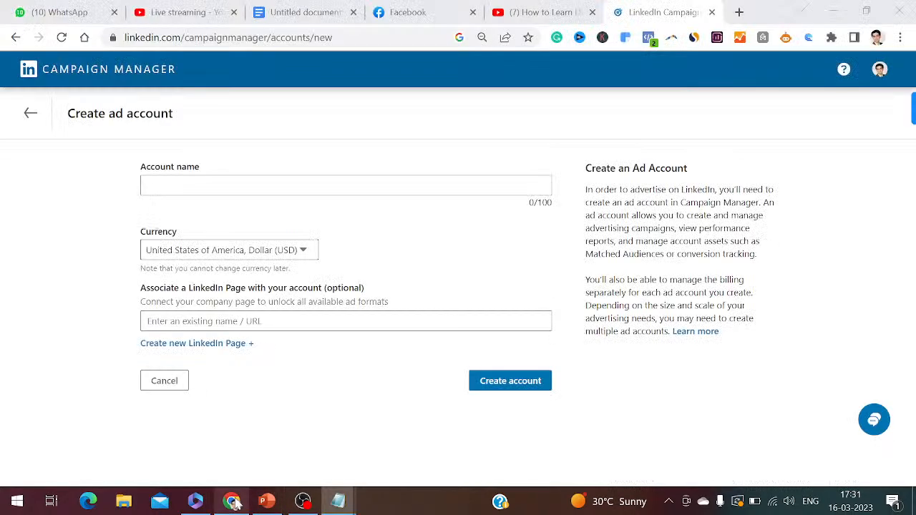
pyautogui.write('Best ')
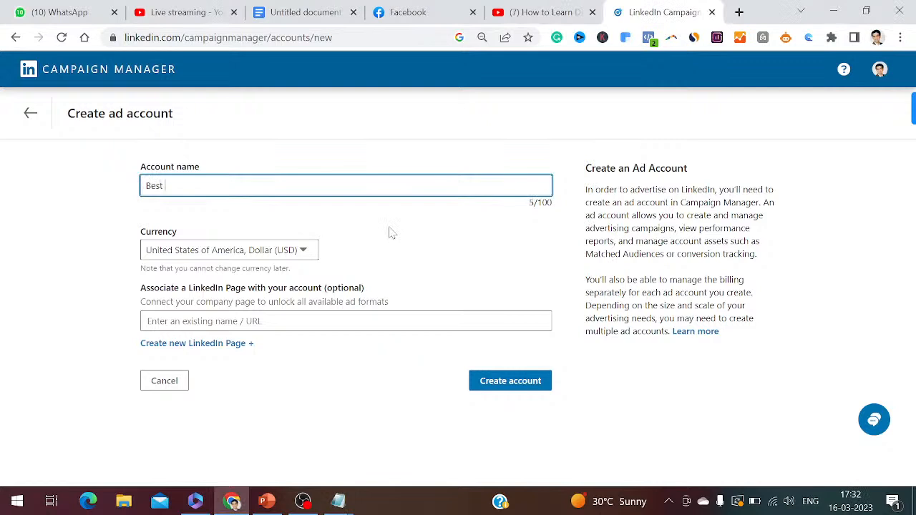
pyautogui.write('Last Mile Delivery Software In Du')
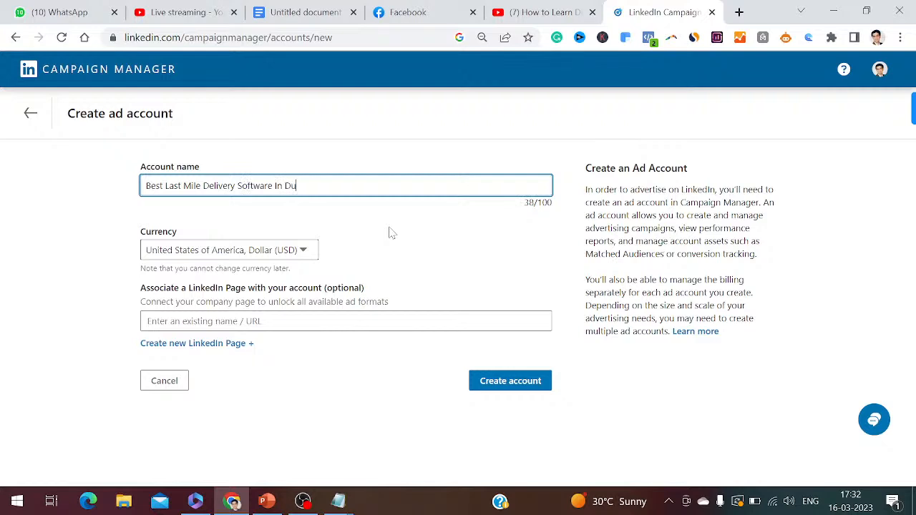
pyautogui.write('bai')
# Set the new ad account's currency to India, Rupee (INR)
pyautogui.click(302, 251)
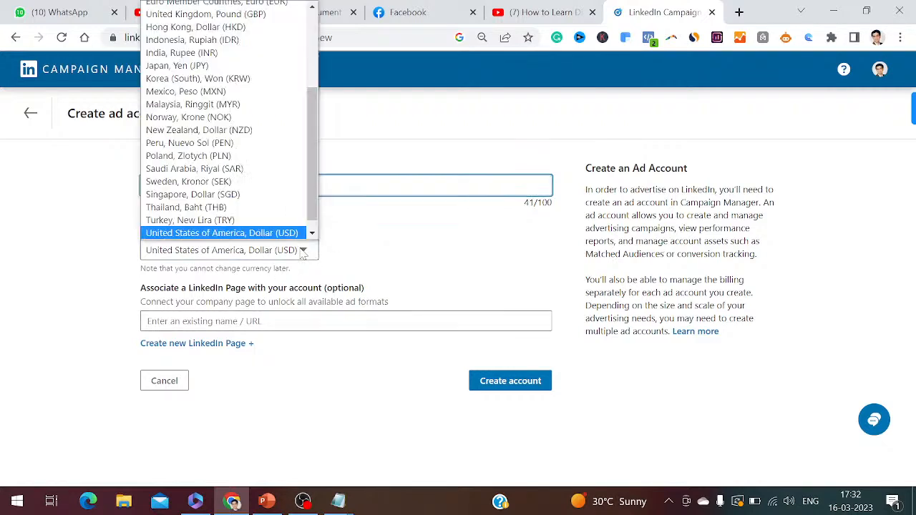
pyautogui.press('i')
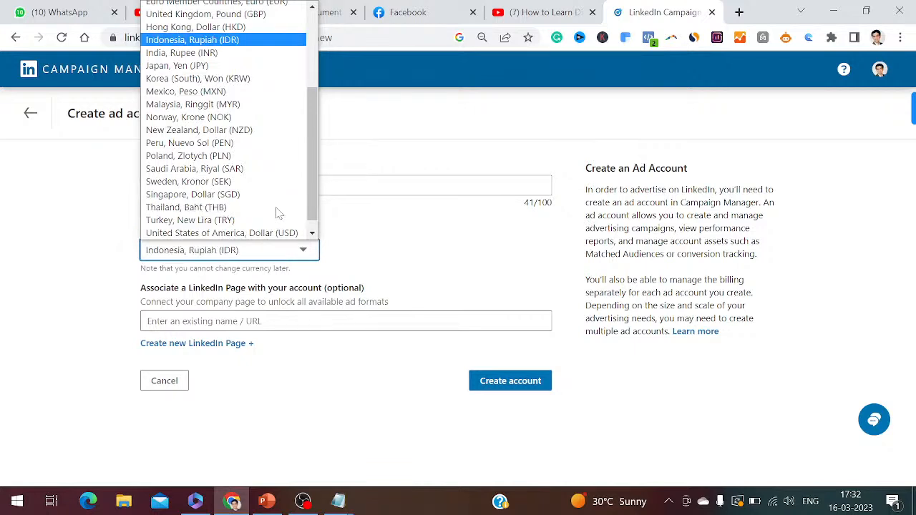
pyautogui.click(219, 56)
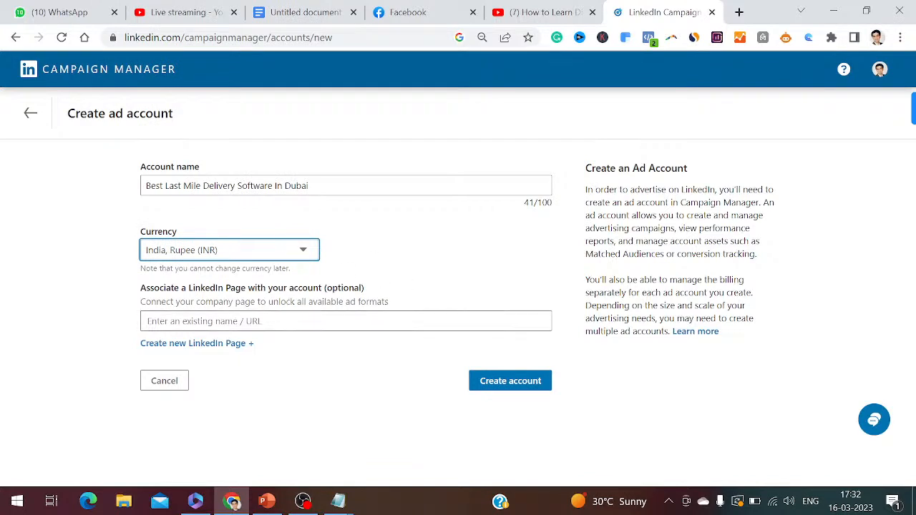
# Add the line "5. Associate your LinkedIn Page with your account" to the numbered steps in Notepad
pyautogui.click(338, 503)
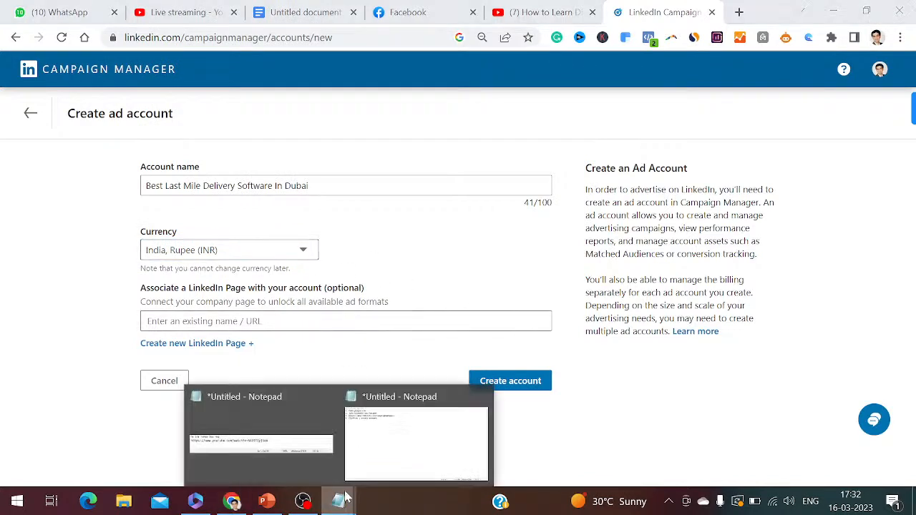
pyautogui.click(416, 442)
pyautogui.write('5.')
pyautogui.write(' Ad')
pyautogui.press('BackSpace')
pyautogui.write('sso')
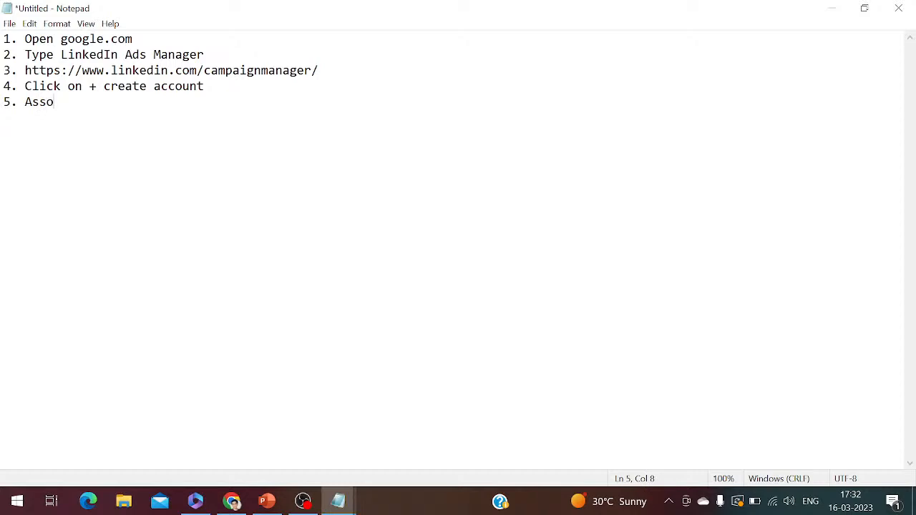
pyautogui.write('ciate your LinkedIn Page with your account')
pyautogui.press('Return')
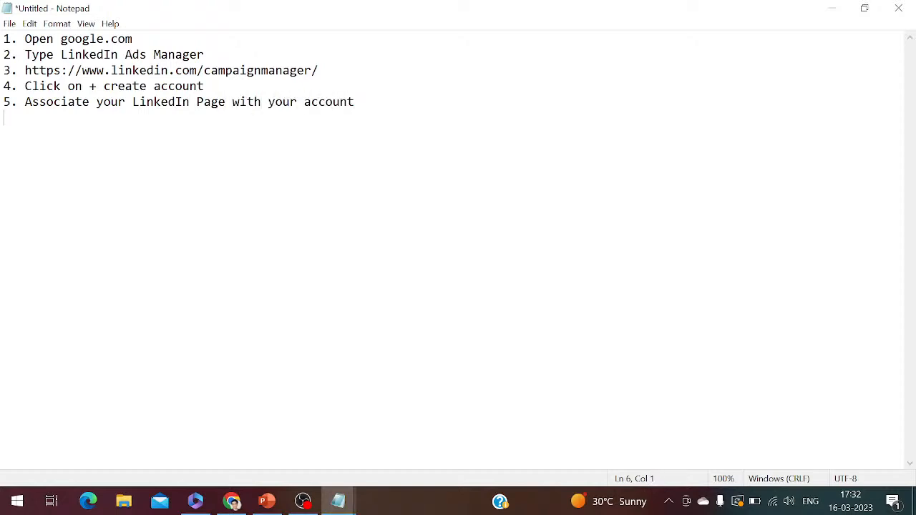
# Search Google for "fleetroot + linkedin" in a new Chrome tab
pyautogui.click(238, 496)
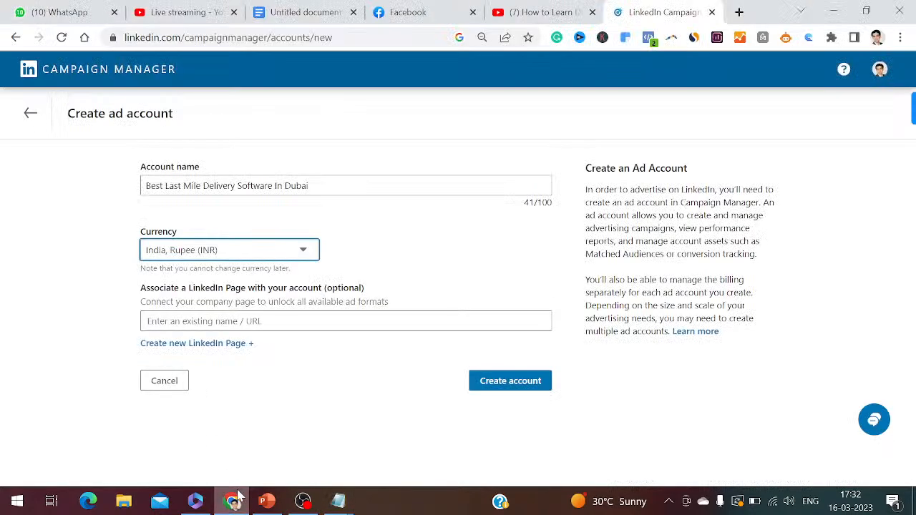
pyautogui.click(738, 15)
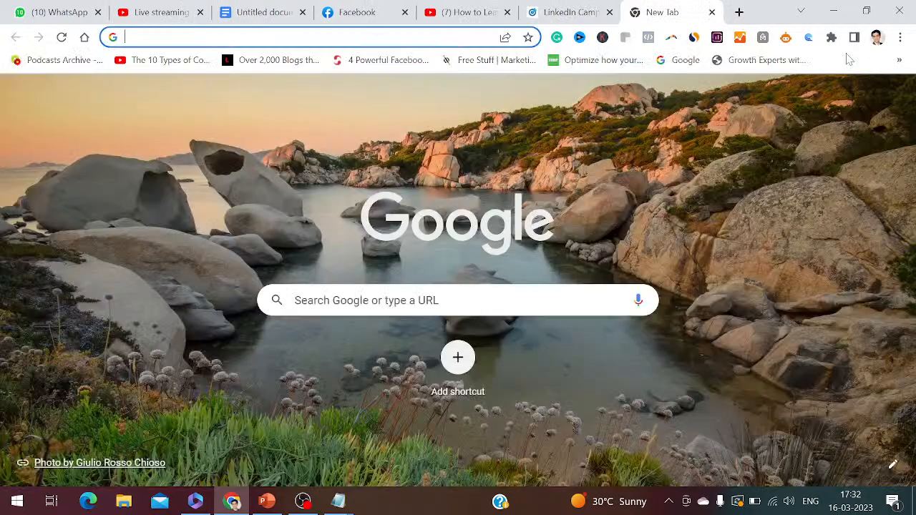
pyautogui.write('fleetroot ')
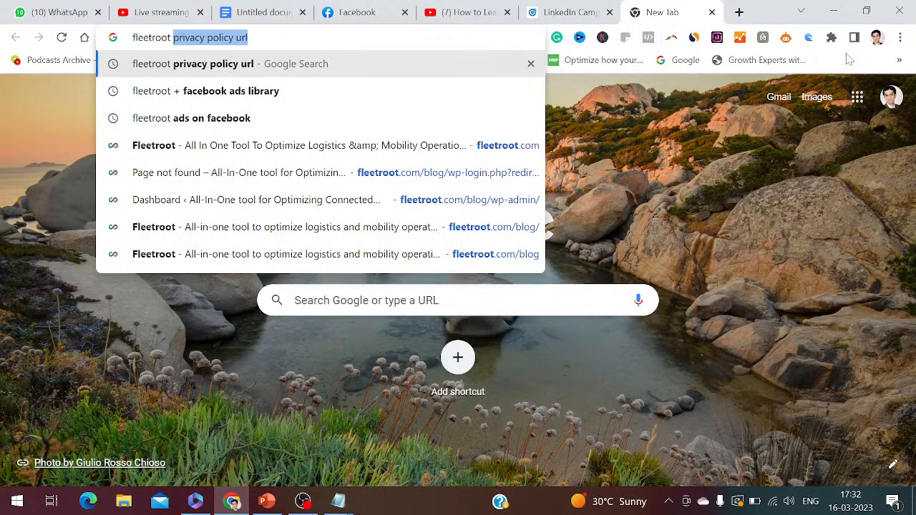
pyautogui.write('+ li')
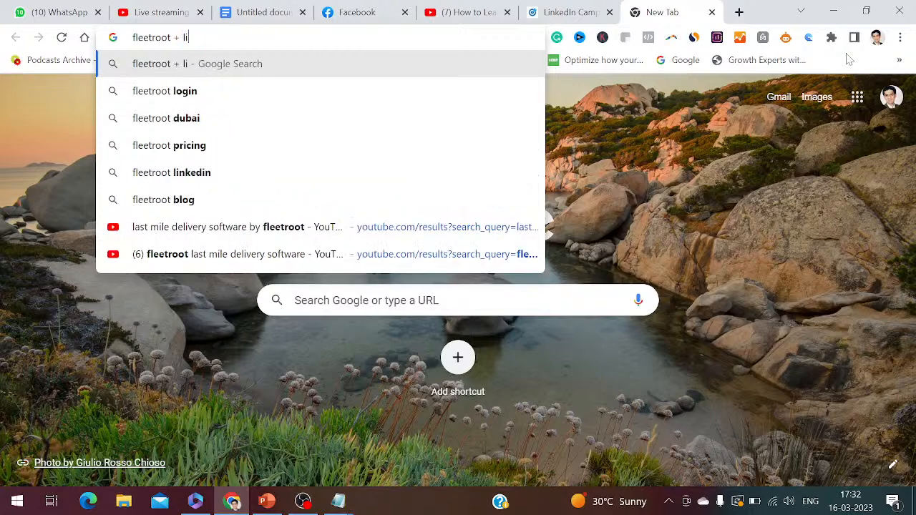
pyautogui.write('nkedin')
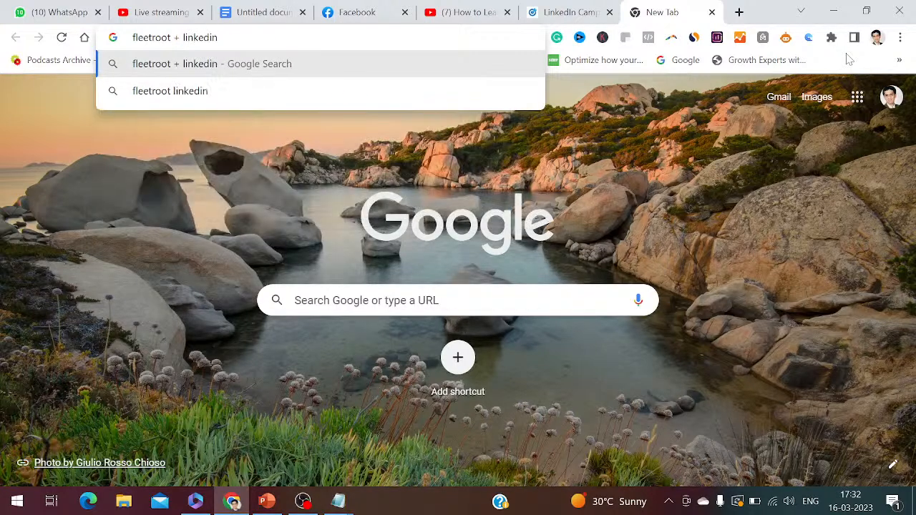
pyautogui.press('Return')
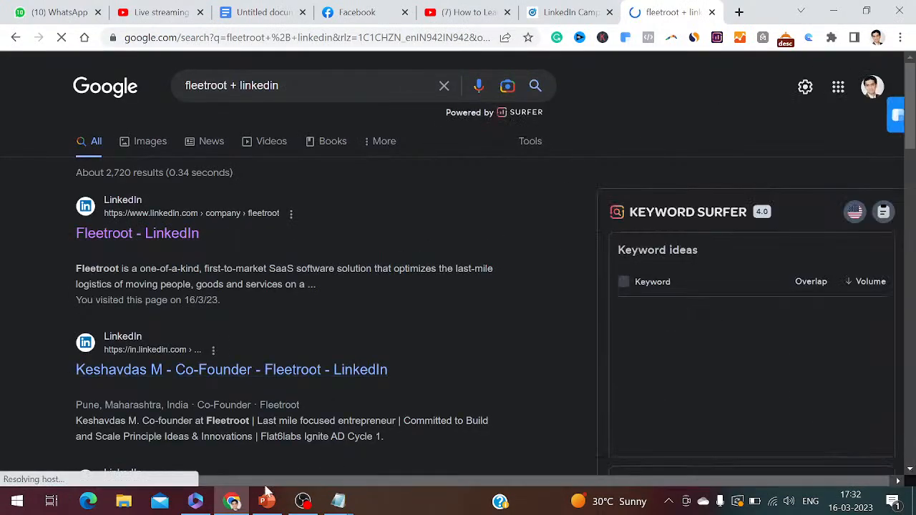
# Add the line "6. Go to google: type: fleetroot + linkedin" to the Notepad notes
pyautogui.click(349, 503)
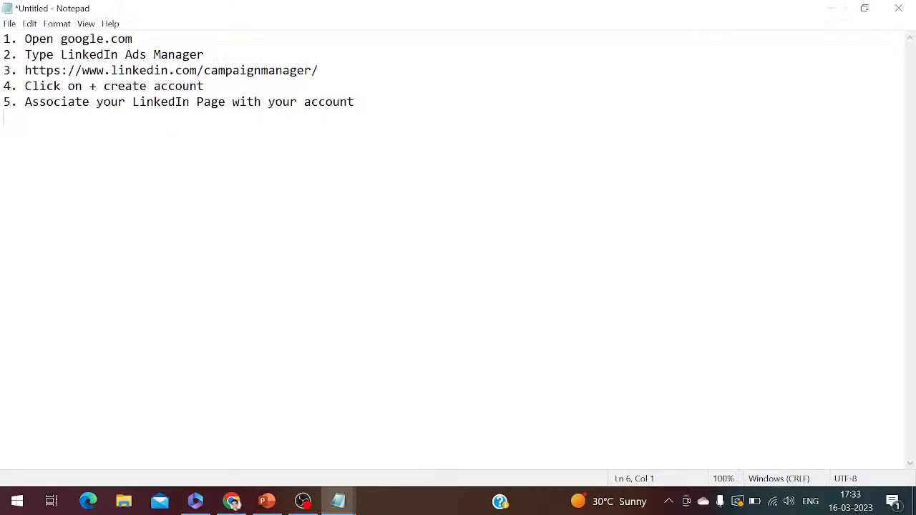
pyautogui.write('6. Go to google: ')
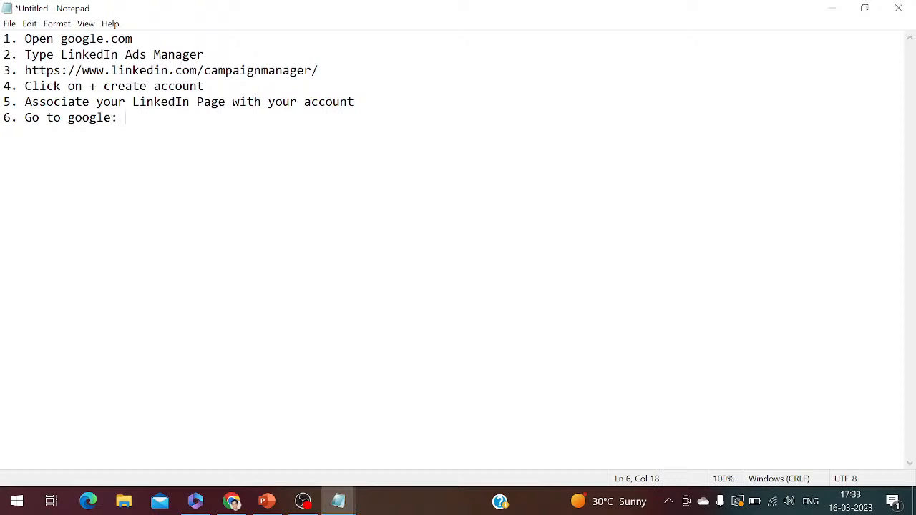
pyautogui.write('type: fleetroot + ')
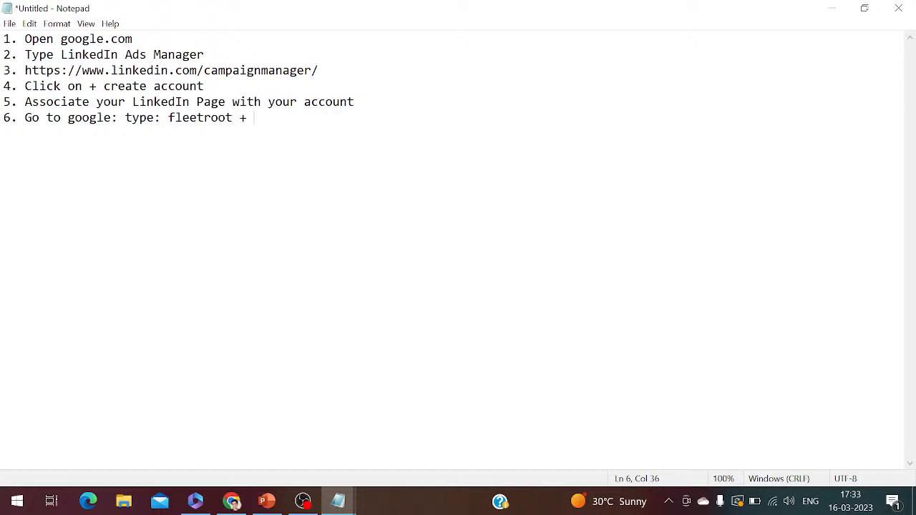
pyautogui.write('linkedin')
pyautogui.press('Return')
pyautogui.click(236, 500)
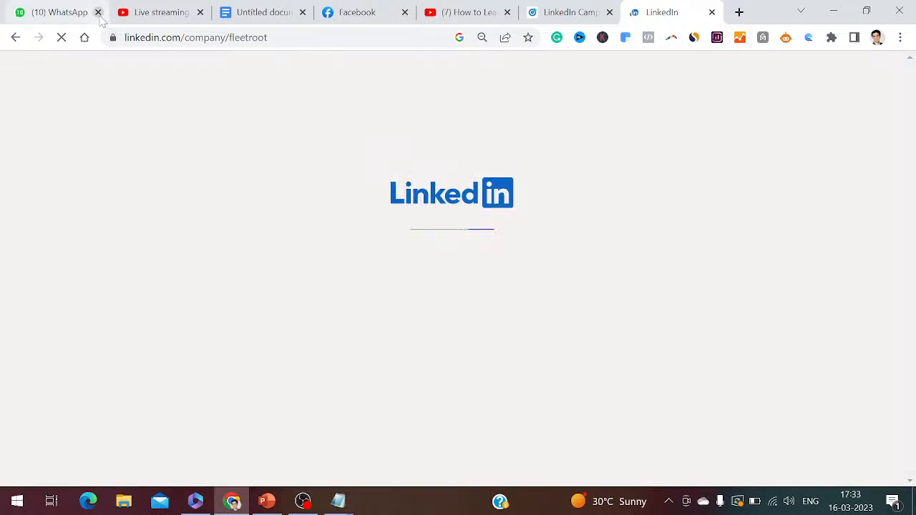
pyautogui.click(236, 38)
pyautogui.hotkey('ctrl', 'c')
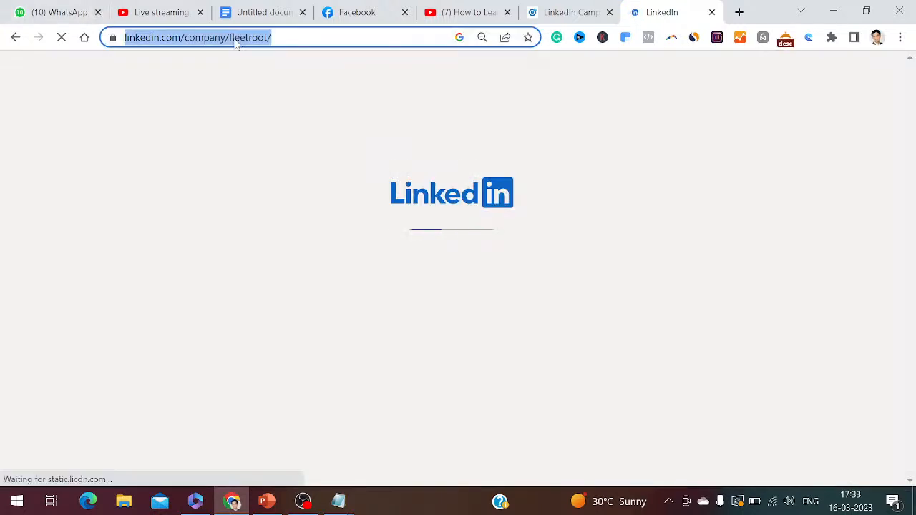
pyautogui.click(339, 501)
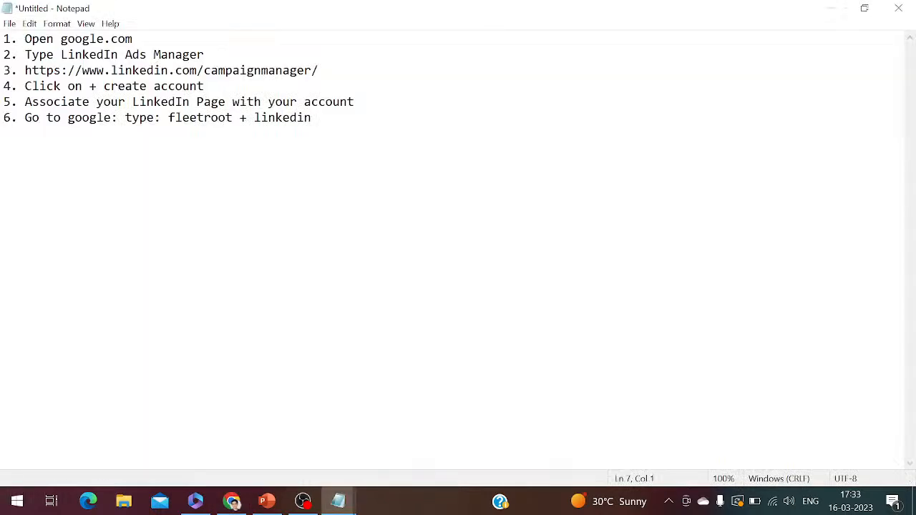
pyautogui.write('7.')
pyautogui.hotkey('ctrl', 'v')
pyautogui.press('Return')
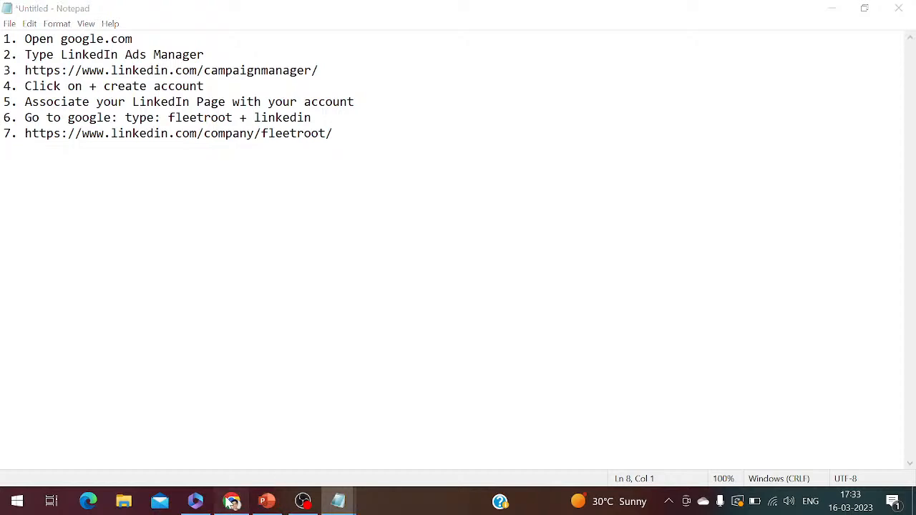
# Associate the Fleetroot LinkedIn Page with the new ad account in Campaign Manager using the copied page address
pyautogui.click(232, 501)
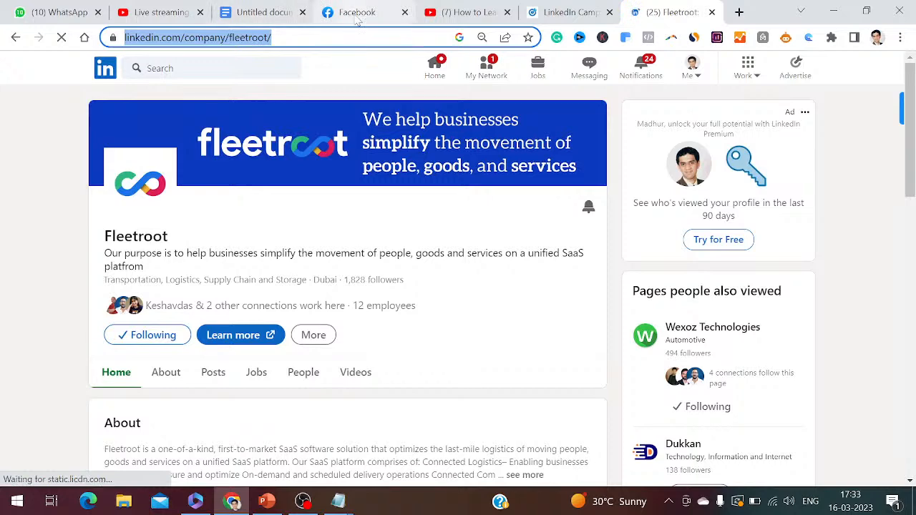
pyautogui.click(569, 13)
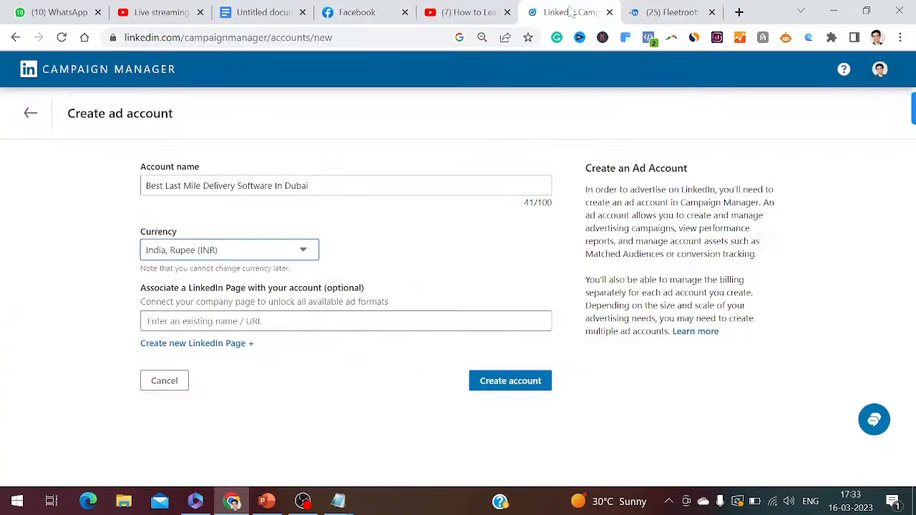
pyautogui.click(343, 320)
pyautogui.hotkey('ctrl', 'v')
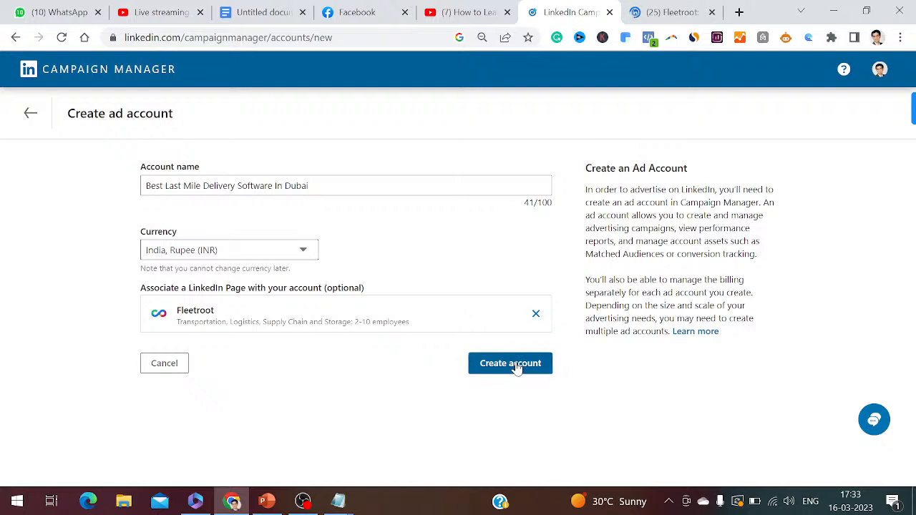
# Add the line "8. click on create account" to the Notepad notes
pyautogui.click(360, 508)
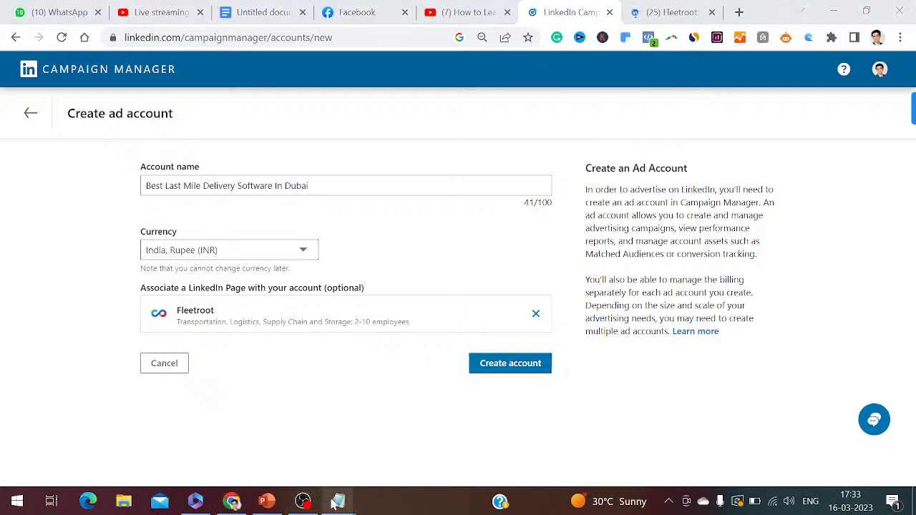
pyautogui.click(334, 504)
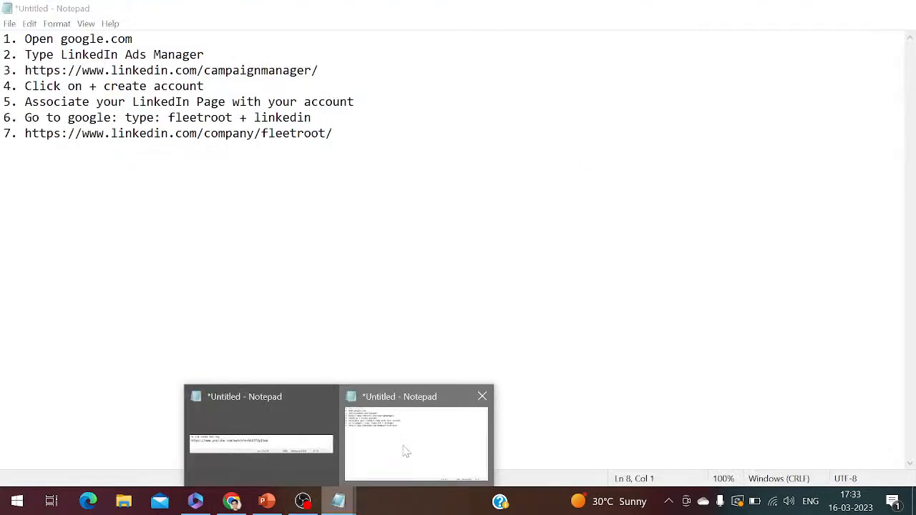
pyautogui.click(405, 450)
pyautogui.write('8. cl')
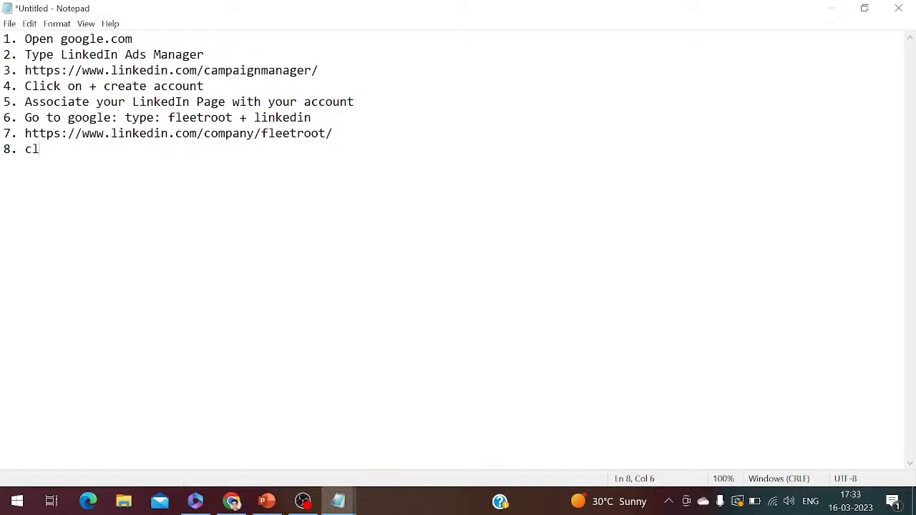
pyautogui.write('ick on create')
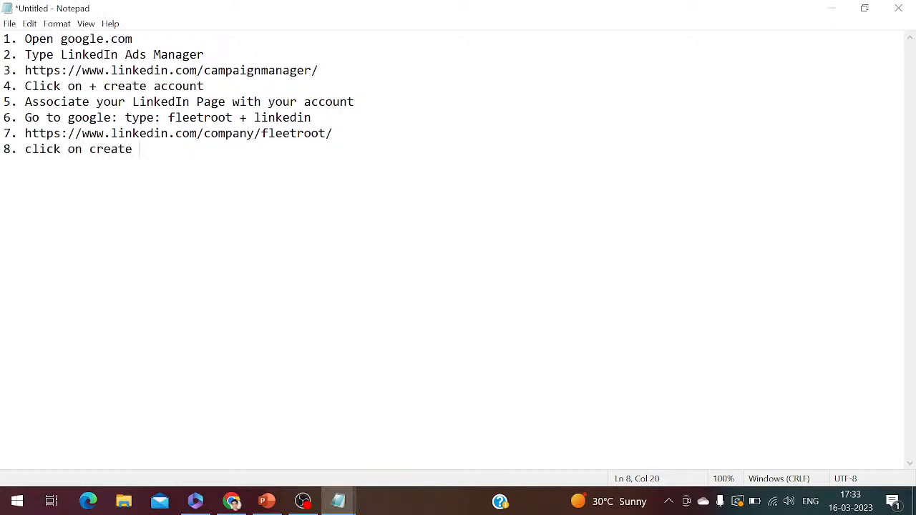
pyautogui.write(' account')
# Create the ad account from the completed form in Chrome and close the WhatsApp tab
pyautogui.click(231, 501)
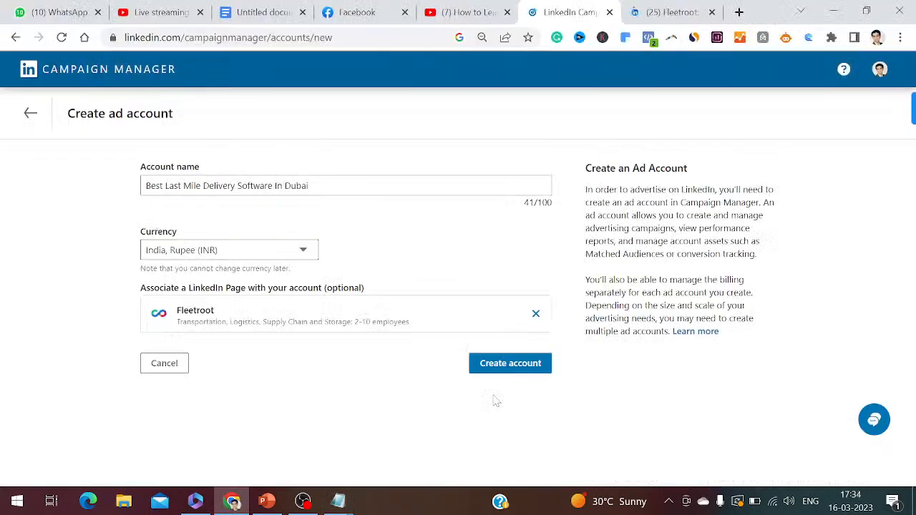
pyautogui.click(522, 368)
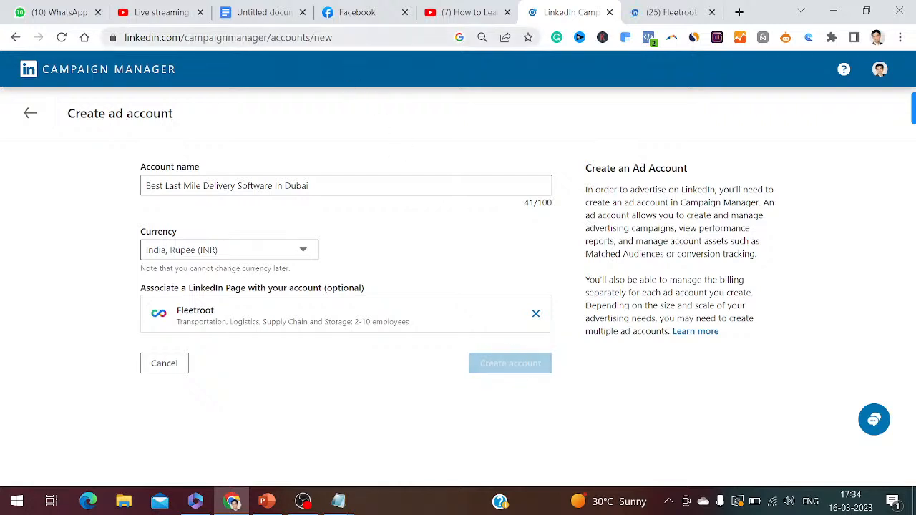
pyautogui.click(98, 12)
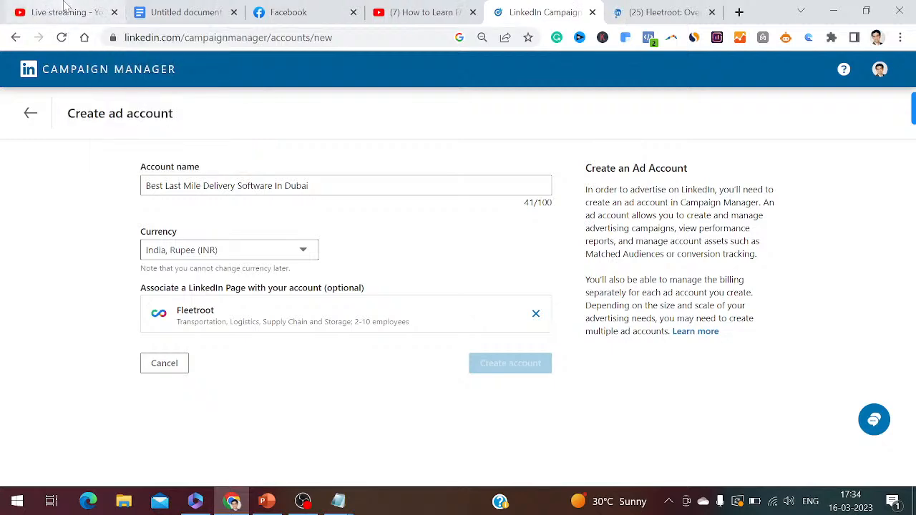
# Check the YouTube Studio live stream page and the Facebook live dashboard, and return to the Notepad notes
pyautogui.click(66, 10)
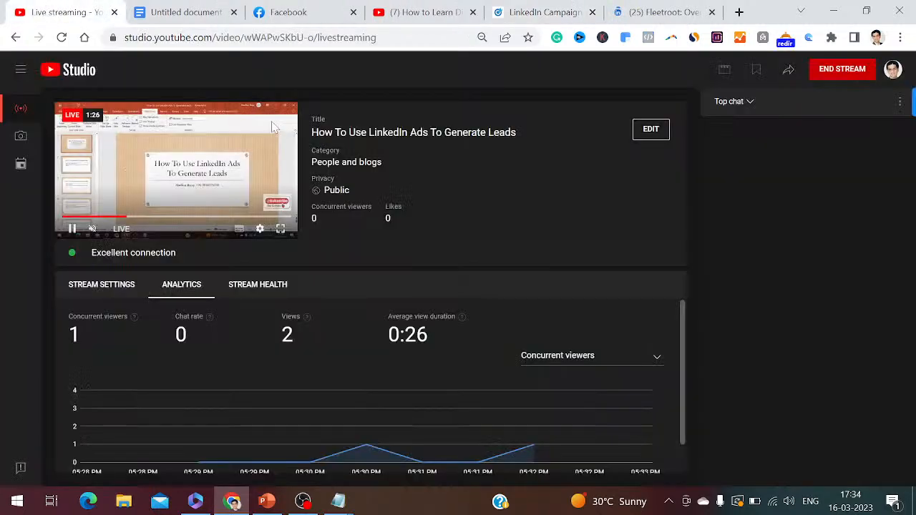
pyautogui.click(286, 12)
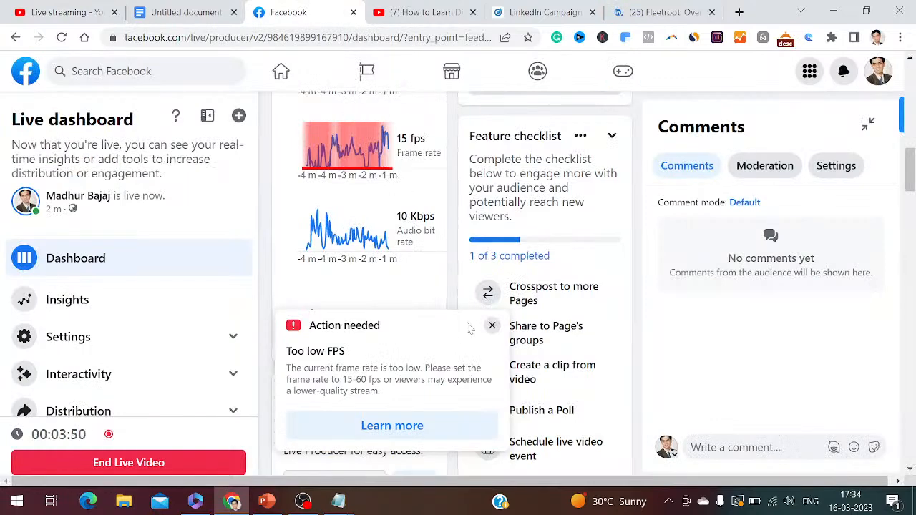
pyautogui.click(360, 480)
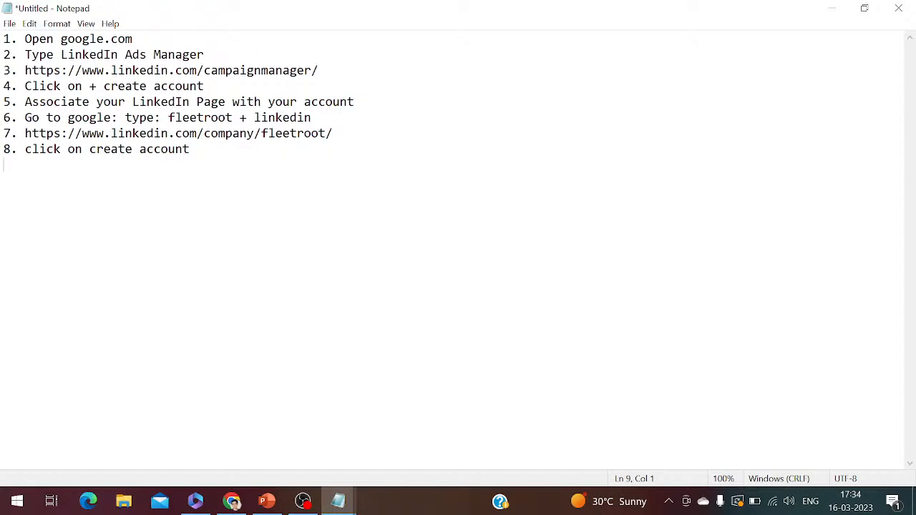
# Check the Campaign Manager page in Chrome, and review the sign-in and campaign creation slides in PowerPoint
pyautogui.click(233, 502)
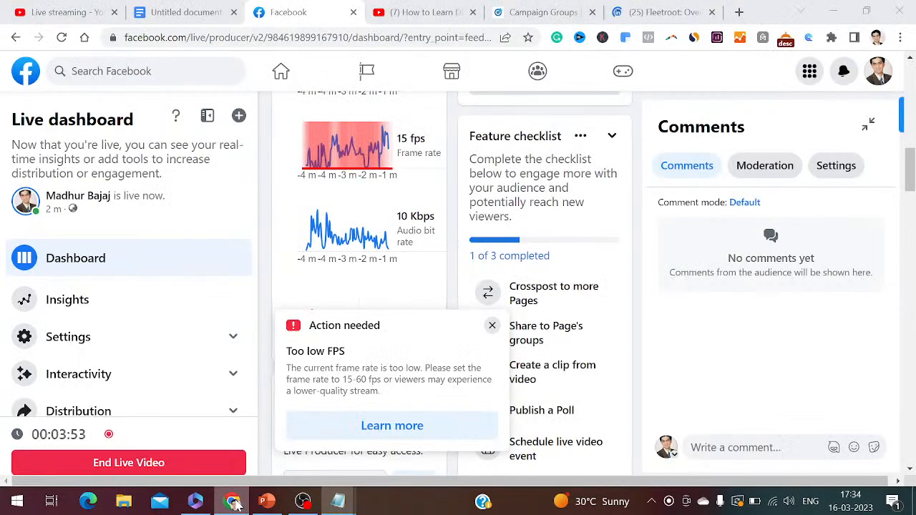
pyautogui.click(535, 13)
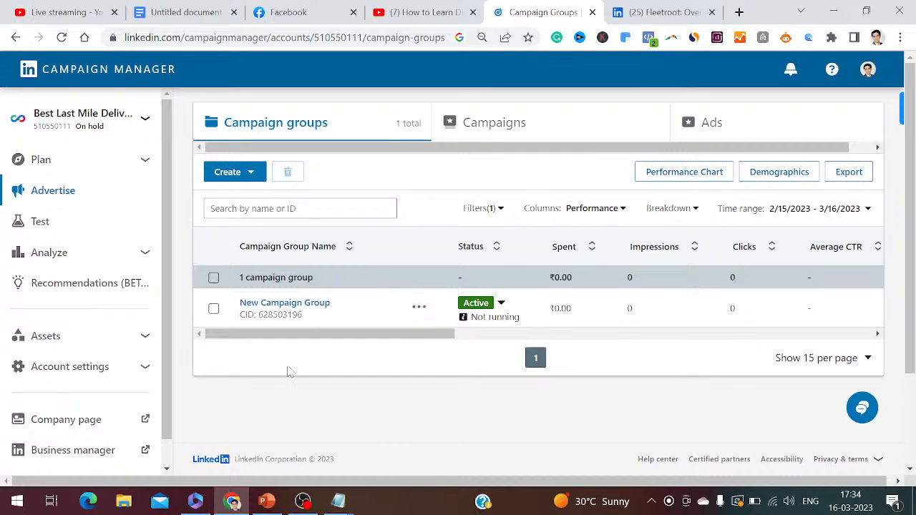
pyautogui.click(276, 504)
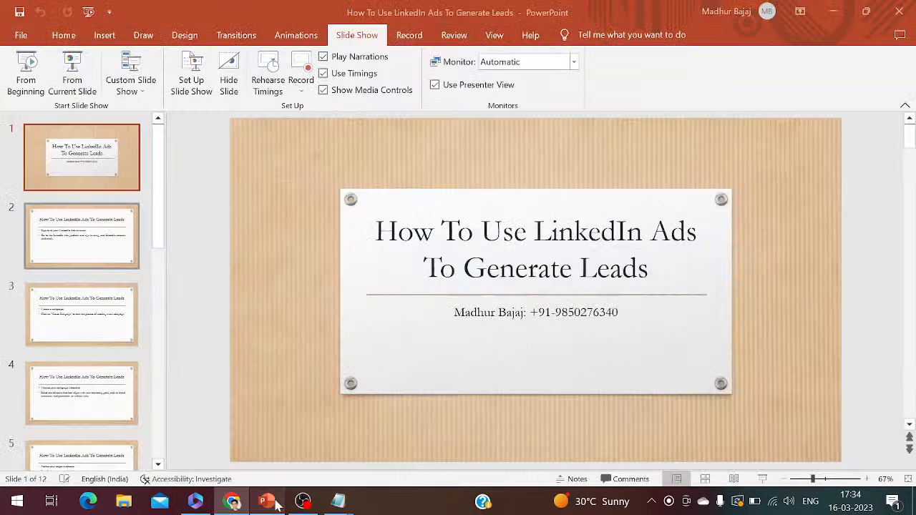
pyautogui.click(97, 239)
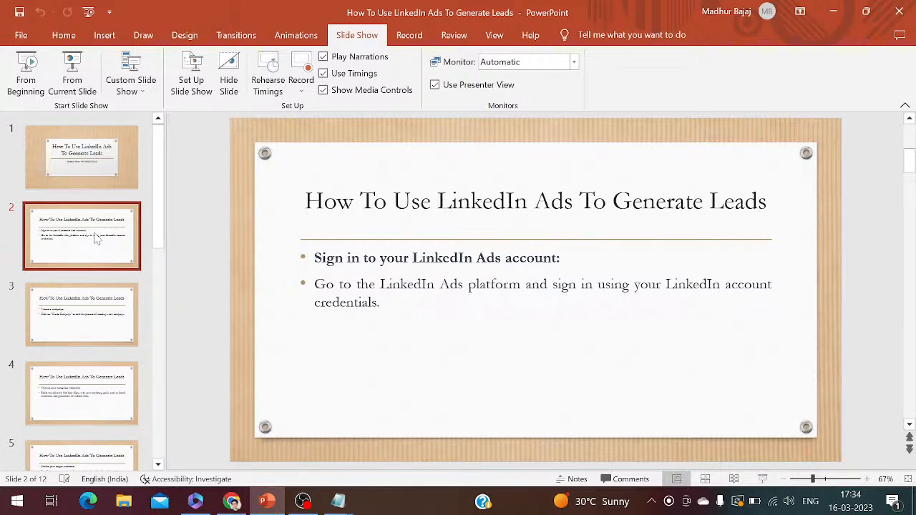
pyautogui.click(101, 305)
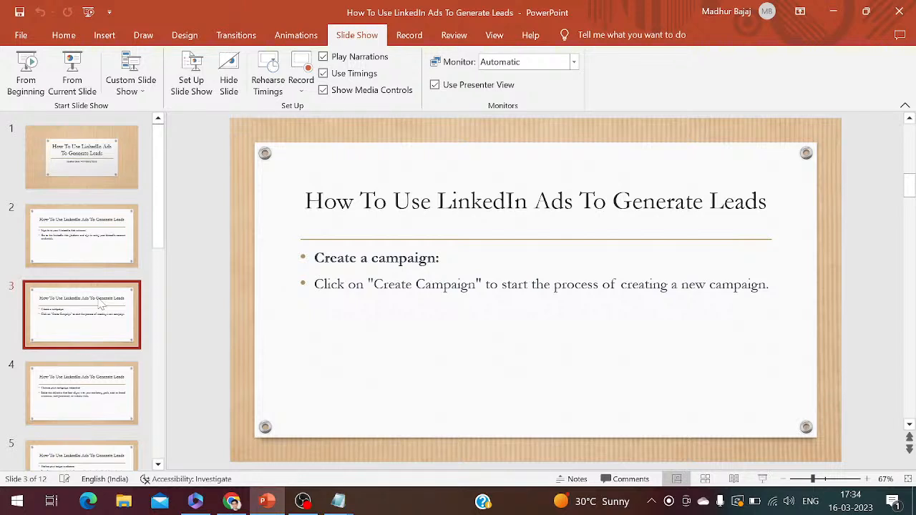
# Switch to Campaign Manager in Chrome and start creating a new campaign in the Fleetroot ad account
pyautogui.click(232, 502)
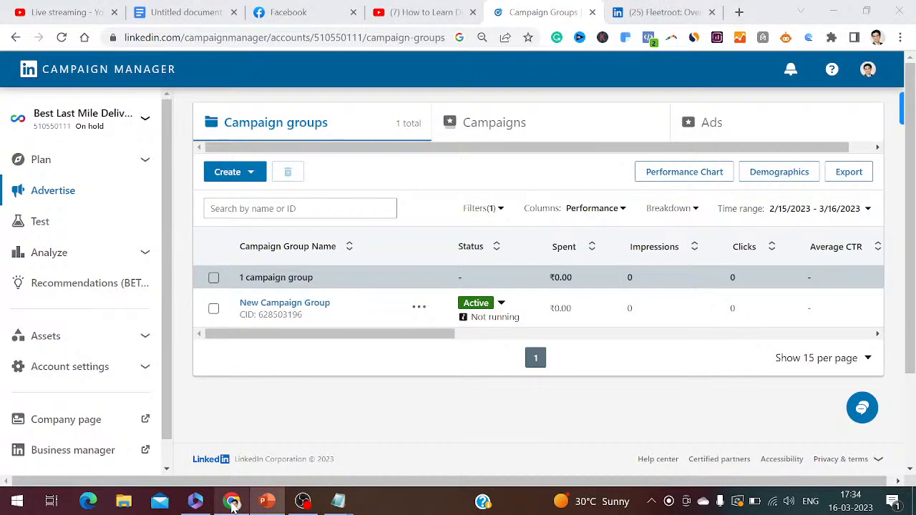
pyautogui.click(256, 179)
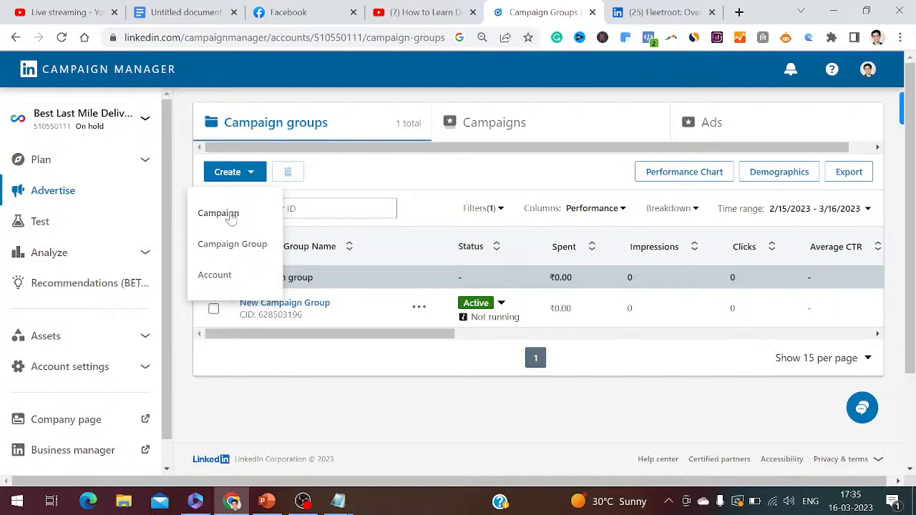
pyautogui.click(232, 215)
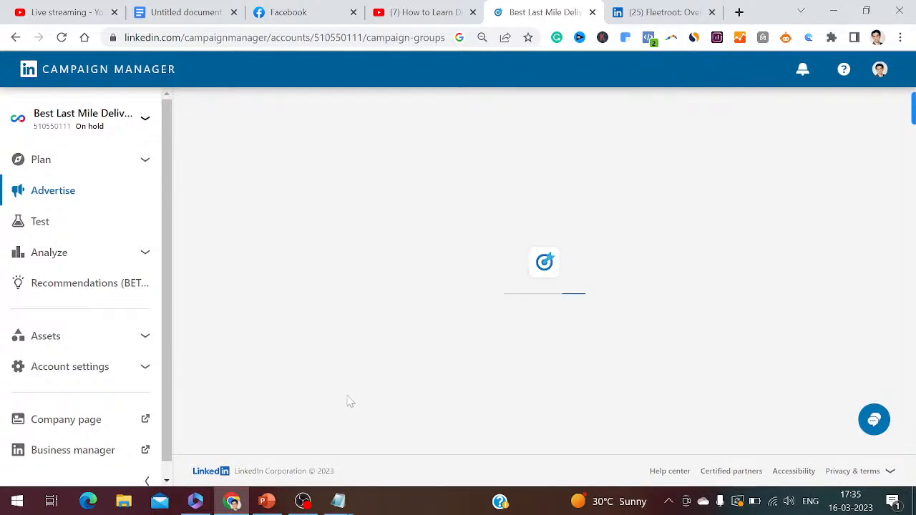
# Add the line "9. Click on create a campaign" to the Notepad notes
pyautogui.click(340, 503)
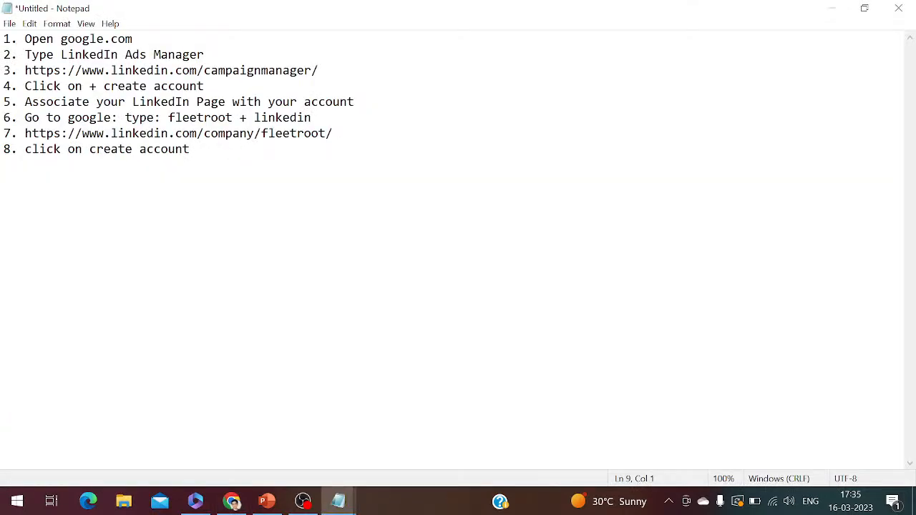
pyautogui.write('9. Click on create a ')
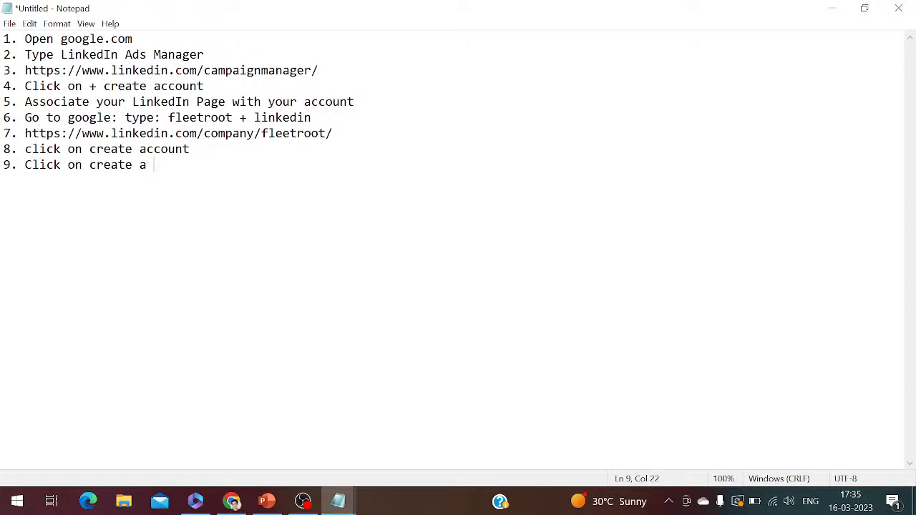
pyautogui.write('campaign')
pyautogui.press('Return')
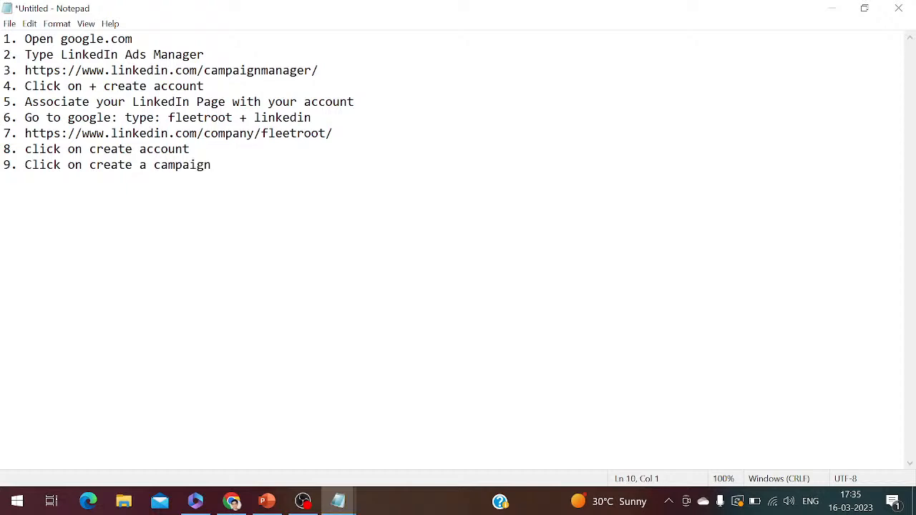
# Edit the selected campaign group in Campaign Manager in Chrome and rename it "Fleetroot Delivery Software"
pyautogui.click(233, 501)
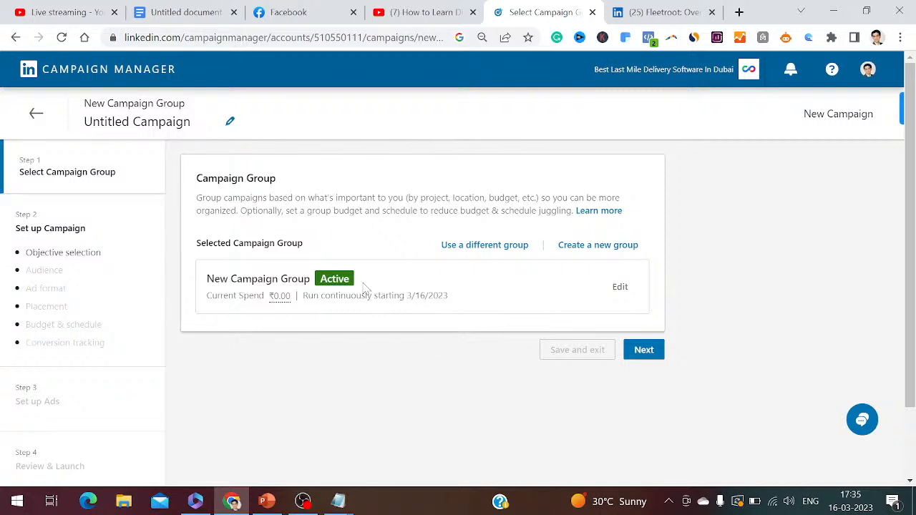
pyautogui.click(621, 295)
pyautogui.click(423, 270)
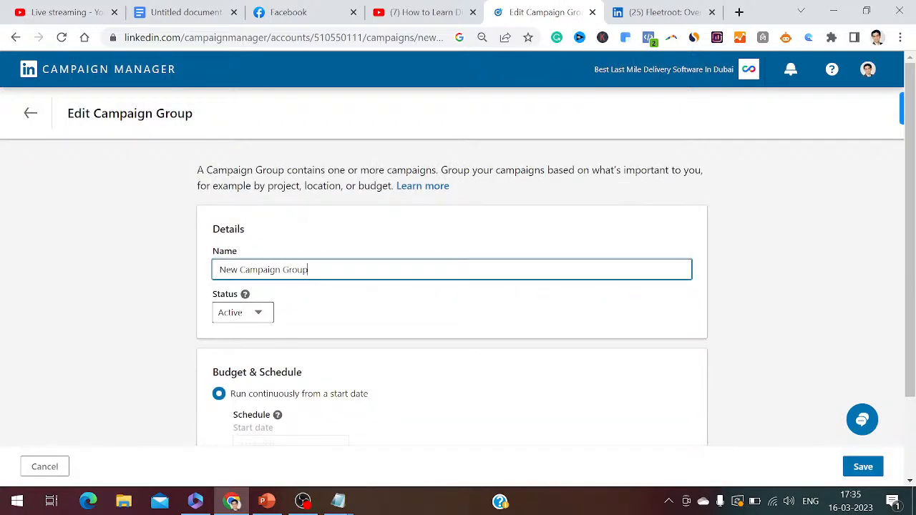
pyautogui.hotkey('ctrl', 'a')
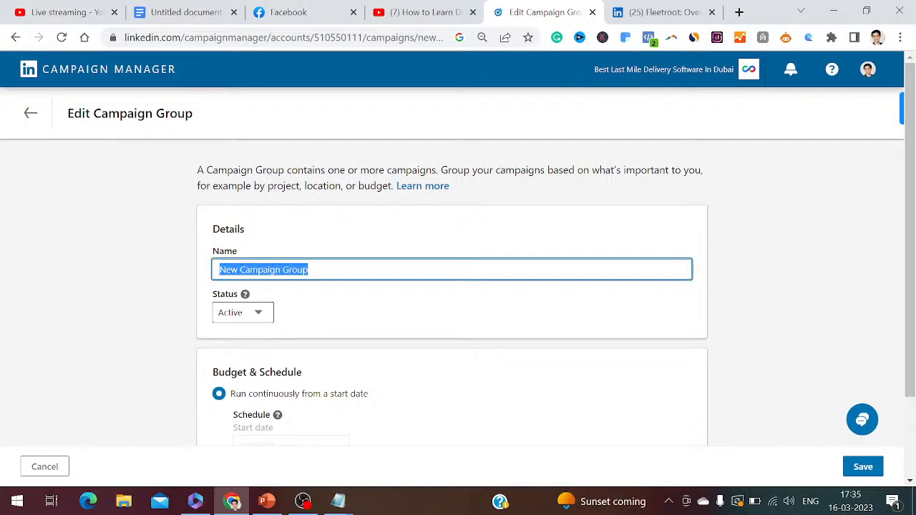
pyautogui.write('Fleetroot')
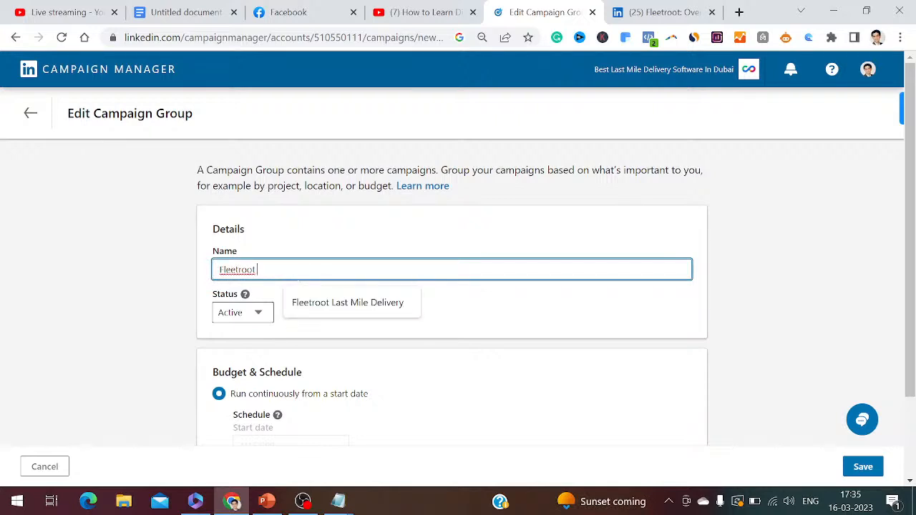
pyautogui.write(' Delivery Software')
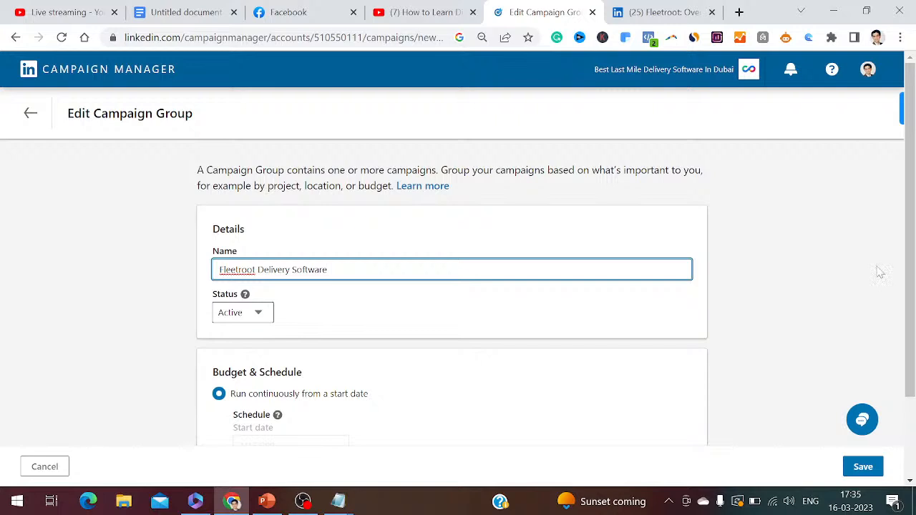
# Give the campaign group a start and end date schedule ending 3/18/2023 and save the group
pyautogui.scroll(-2, 880, 272)
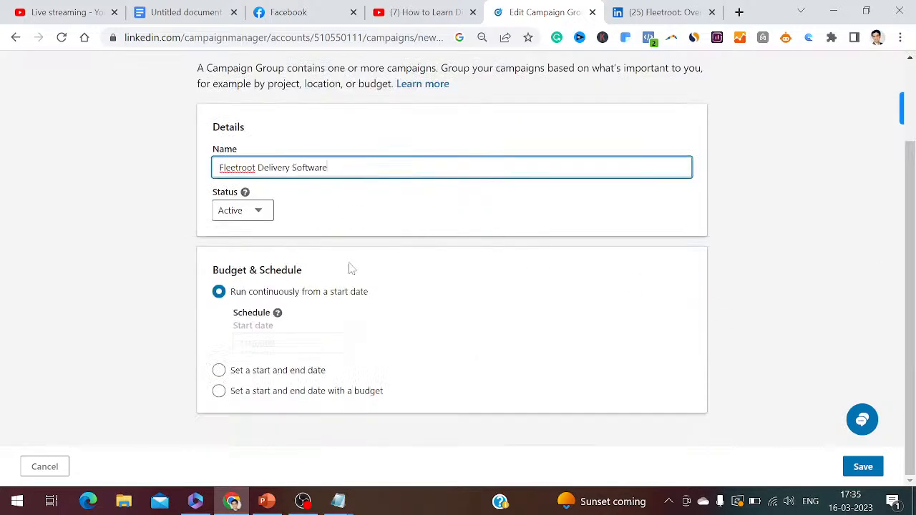
pyautogui.click(221, 371)
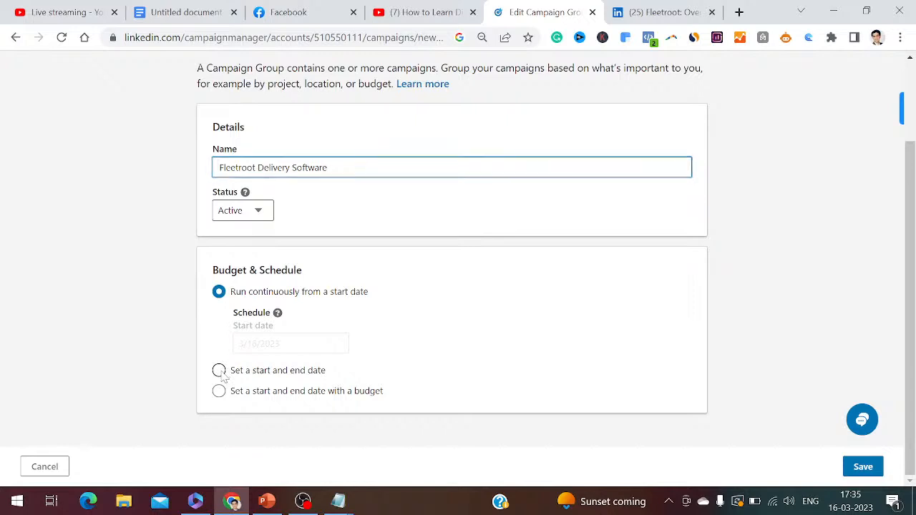
pyautogui.click(221, 372)
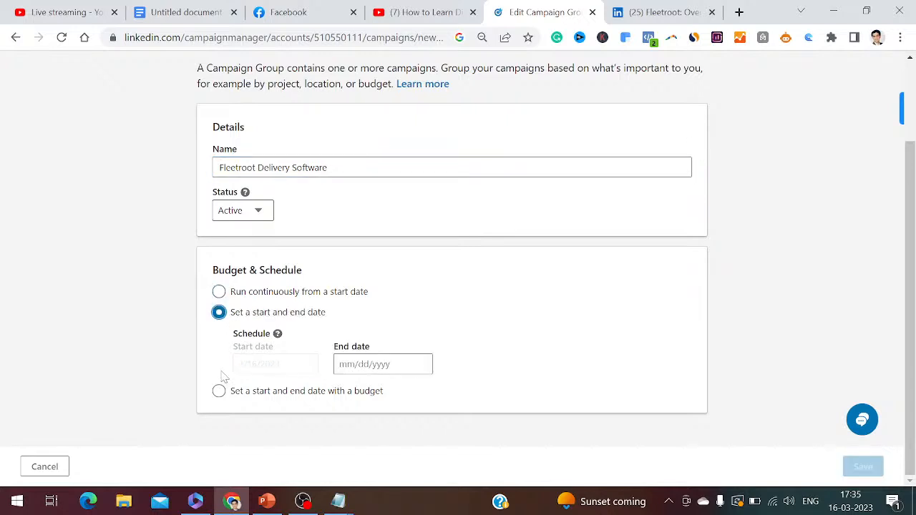
pyautogui.click(383, 364)
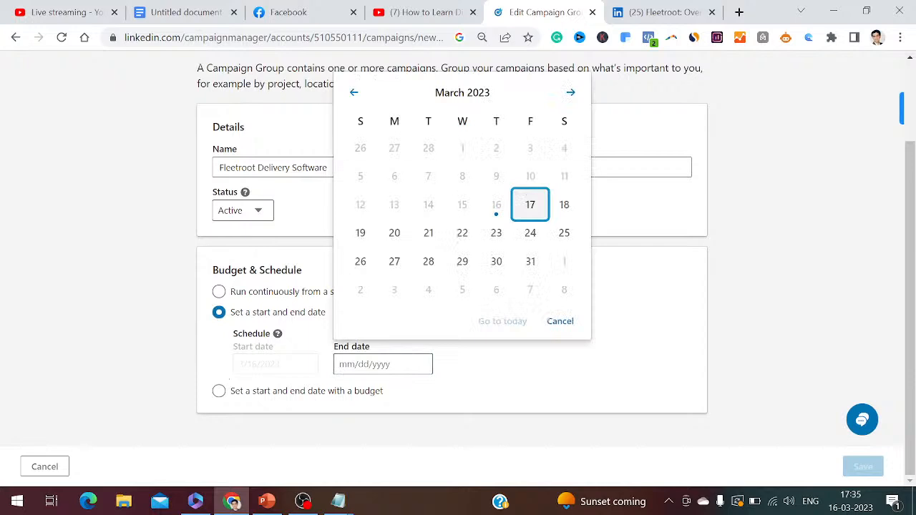
pyautogui.click(565, 206)
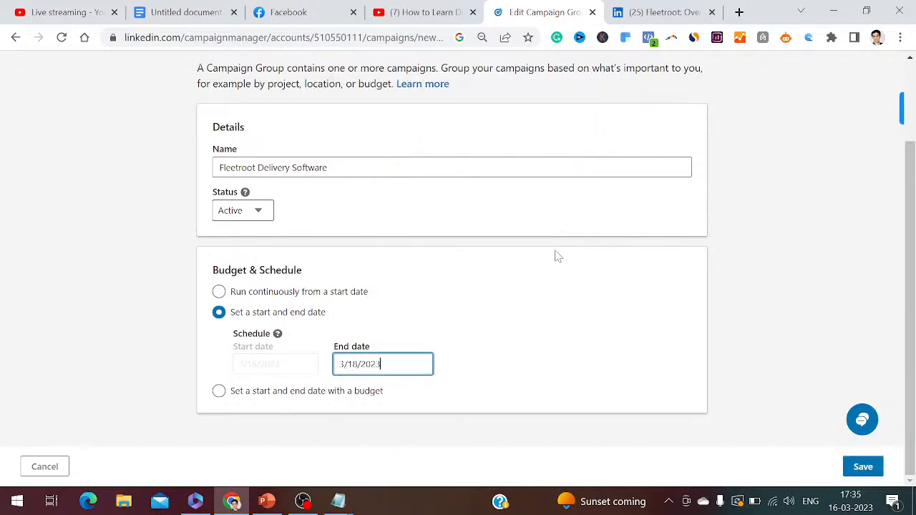
pyautogui.click(861, 469)
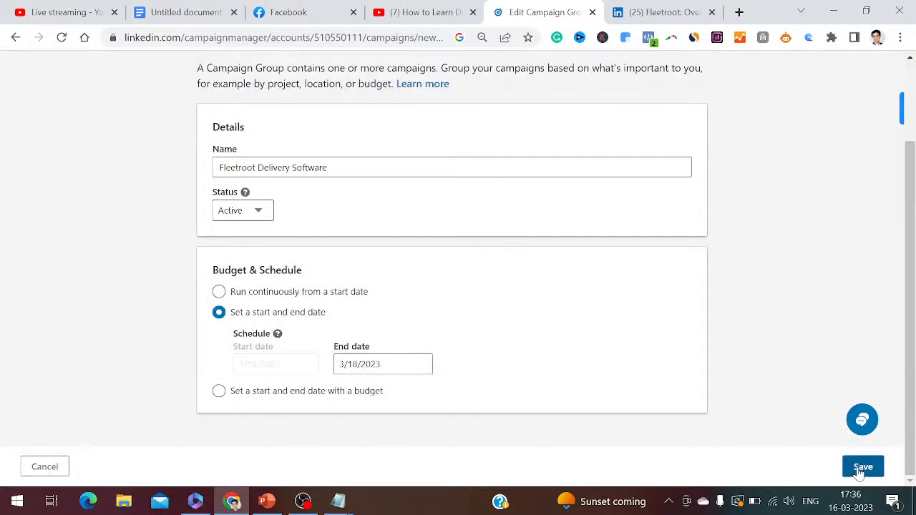
pyautogui.click(861, 468)
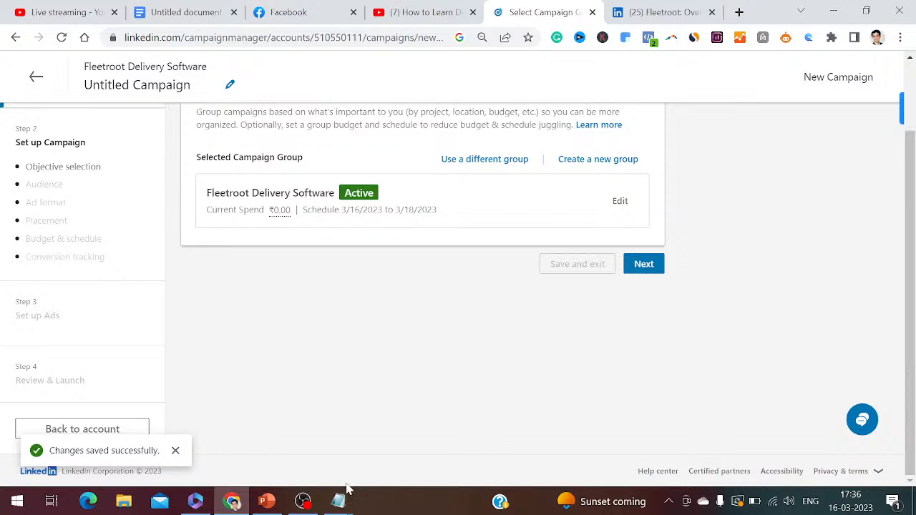
# Review the campaign objective slide in PowerPoint, and proceed to objective selection for the campaign in Chrome
pyautogui.click(267, 501)
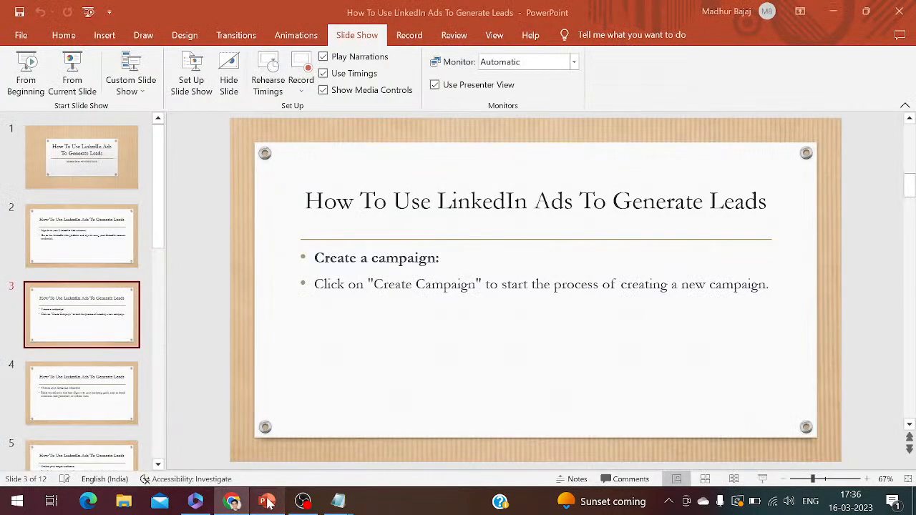
pyautogui.click(102, 397)
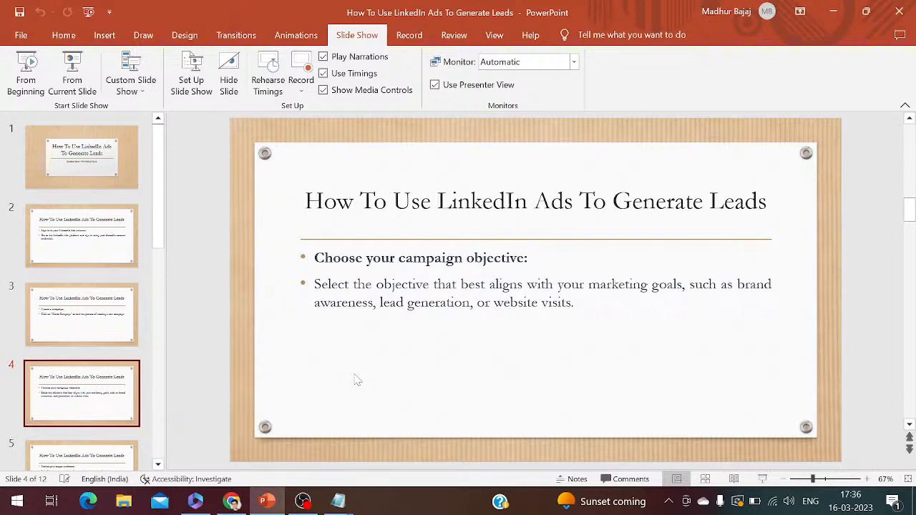
pyautogui.click(232, 501)
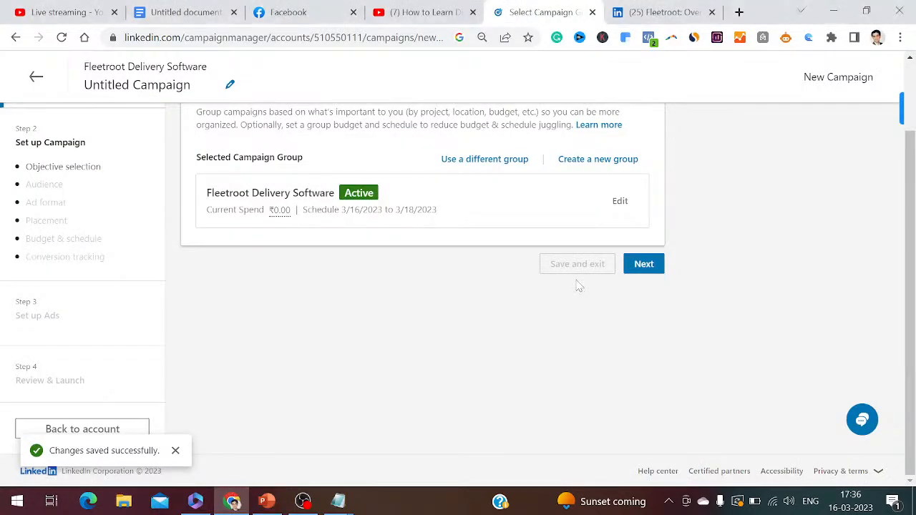
pyautogui.click(644, 265)
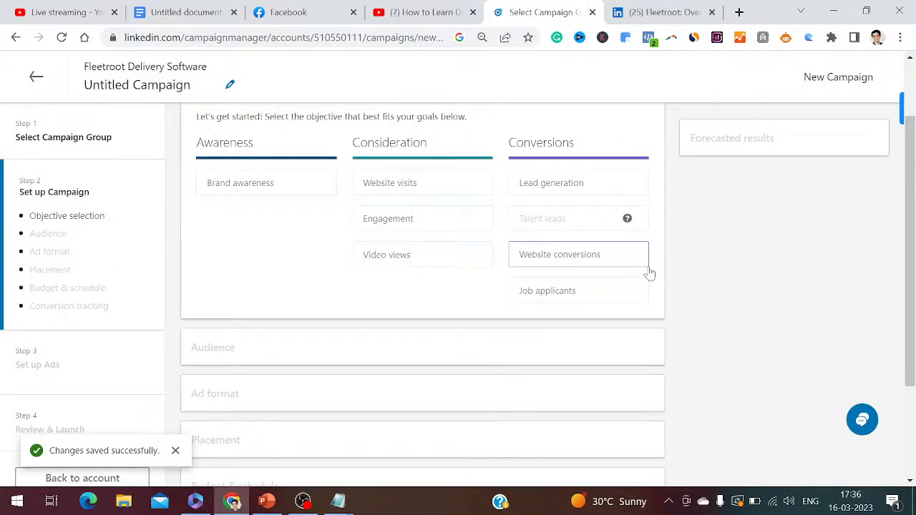
# Check the YouTube Studio and Facebook live stream pages, and choose Lead generation as the campaign objective in Campaign Manager
pyautogui.click(59, 12)
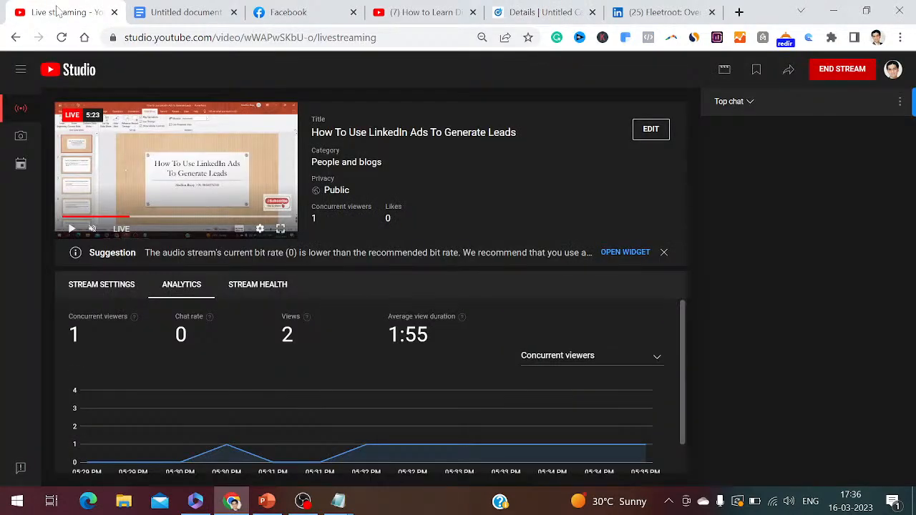
pyautogui.click(292, 13)
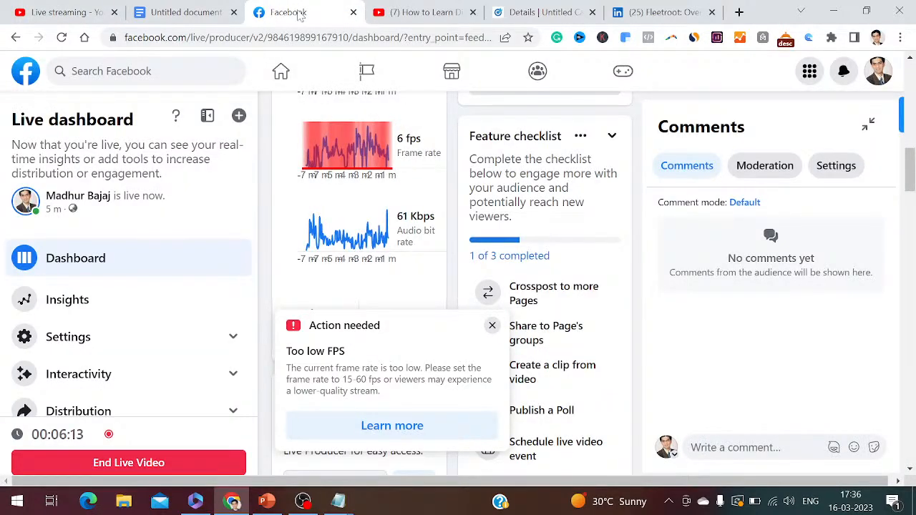
pyautogui.click(536, 9)
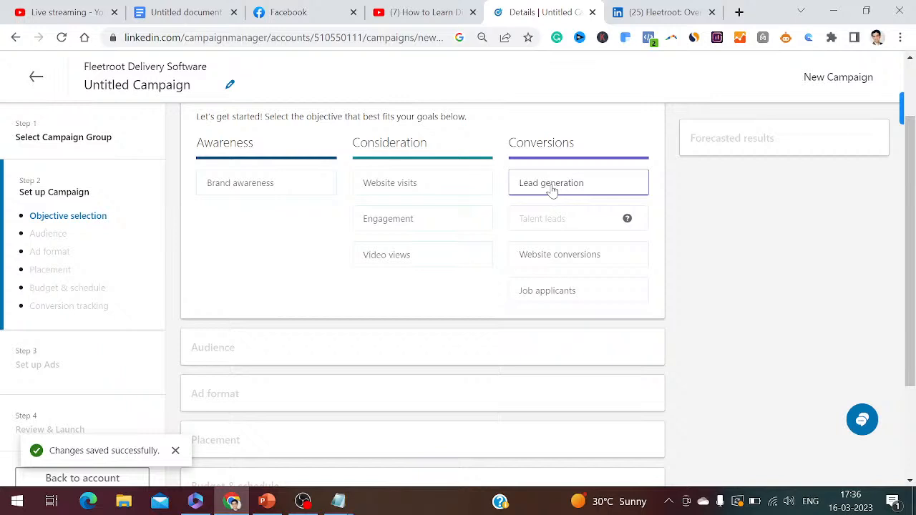
pyautogui.click(552, 188)
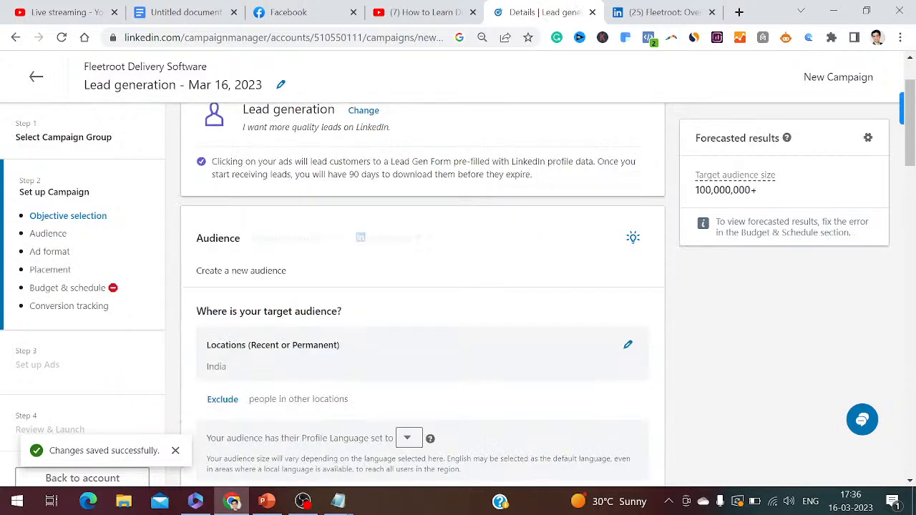
# Add item 10 to the Notepad step list: "In the campaign objective, click on lead generation", followed by a blank line
pyautogui.moveTo(338, 501)
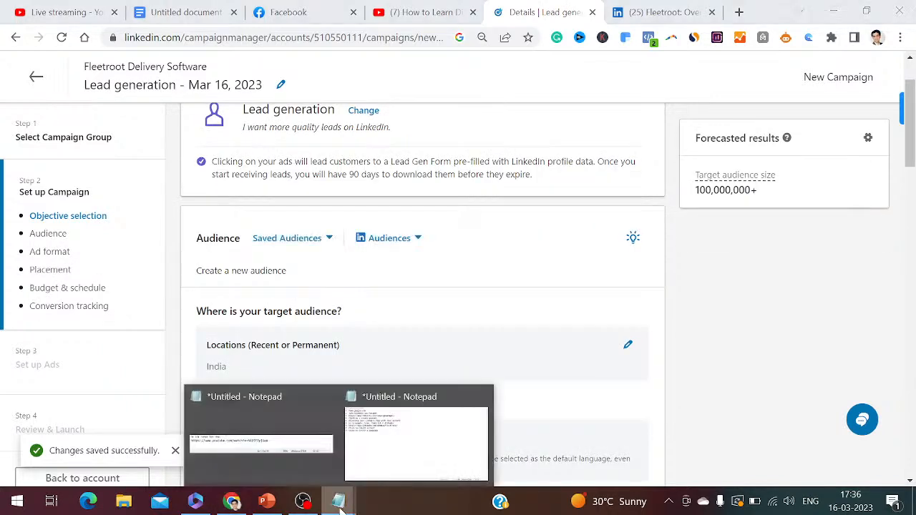
pyautogui.click(405, 465)
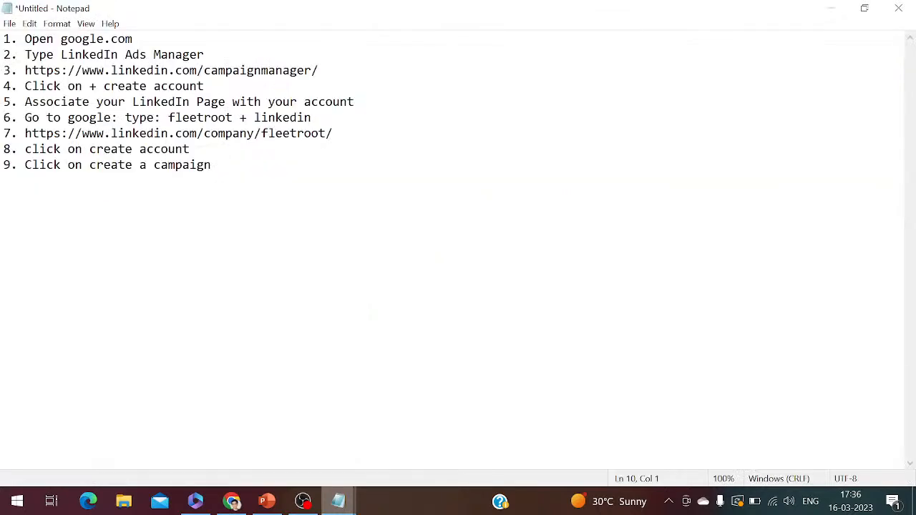
pyautogui.press('Return')
pyautogui.write('10. I')
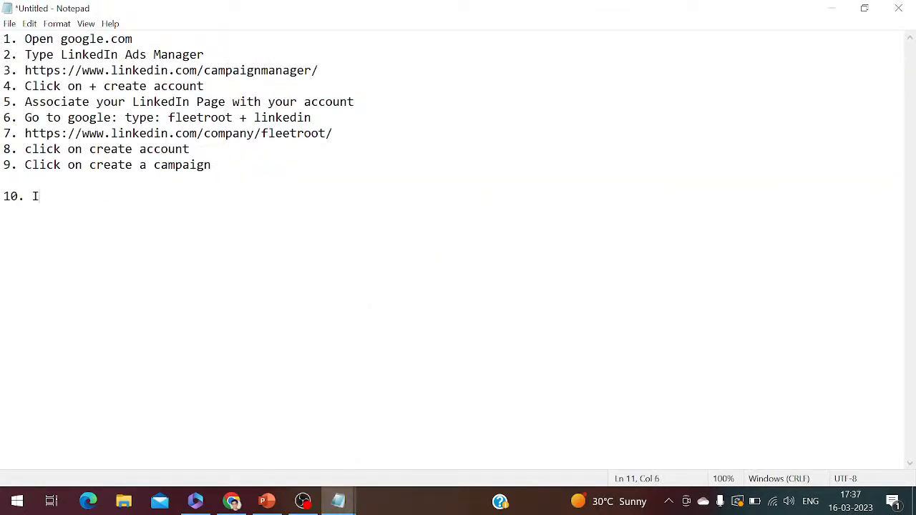
pyautogui.write('n the campaign ob')
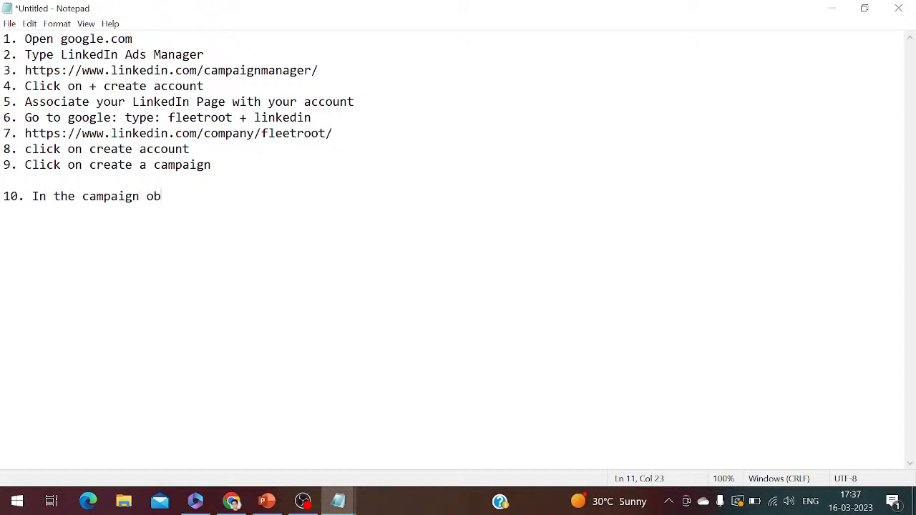
pyautogui.write('jective, click on lea')
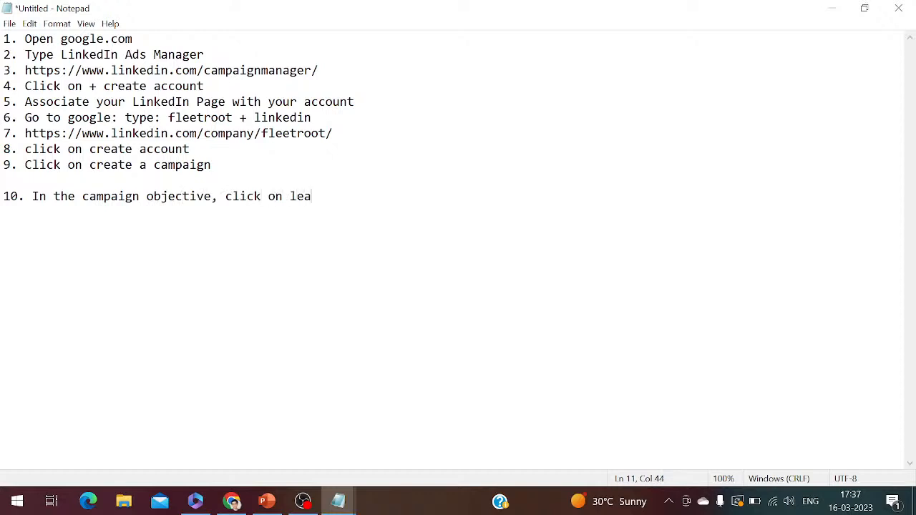
pyautogui.write('d generation')
pyautogui.press('Return')
pyautogui.press('Return')
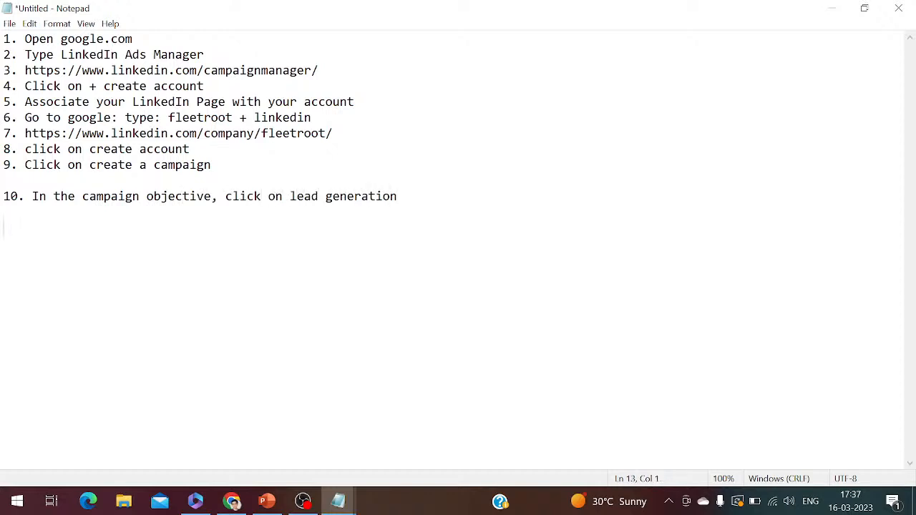
# Check the audience section in Chrome, and add item 11, "Define your Locations", to the Notepad step list
pyautogui.click(233, 501)
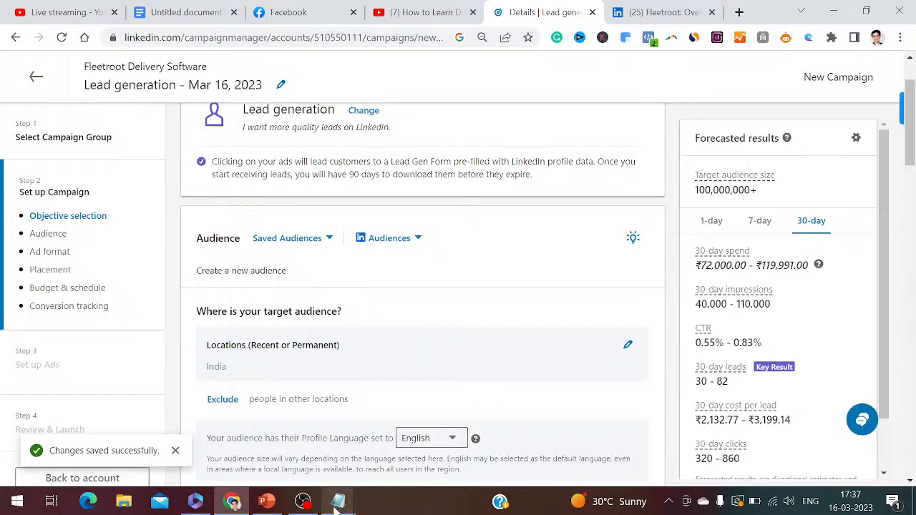
pyautogui.moveTo(346, 505)
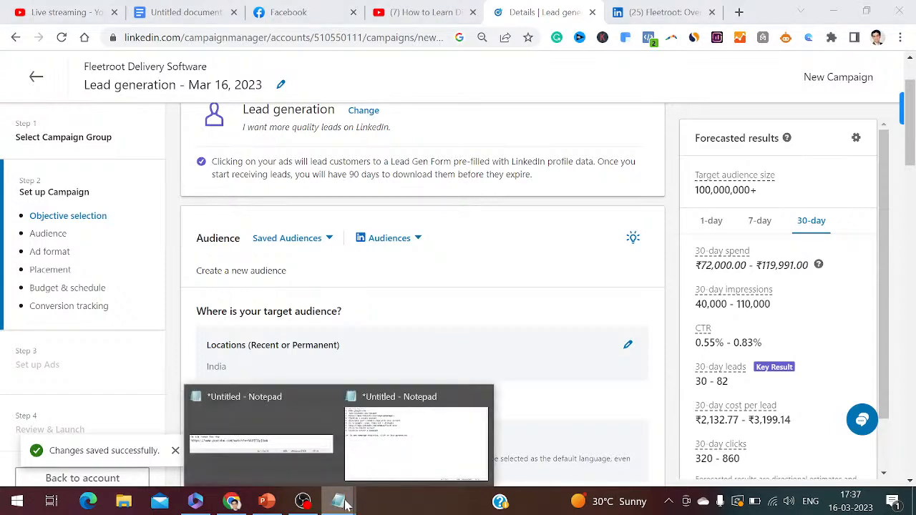
pyautogui.click(416, 444)
pyautogui.write('11. ')
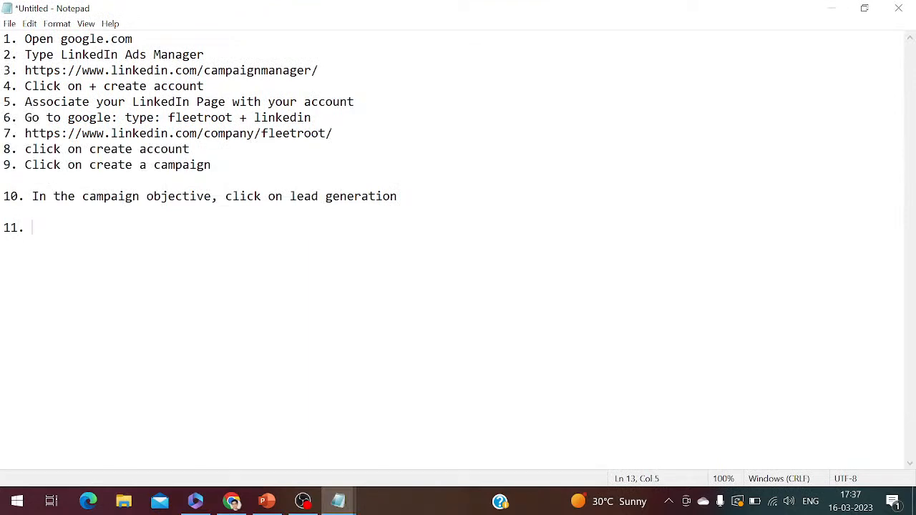
pyautogui.write('Define your L')
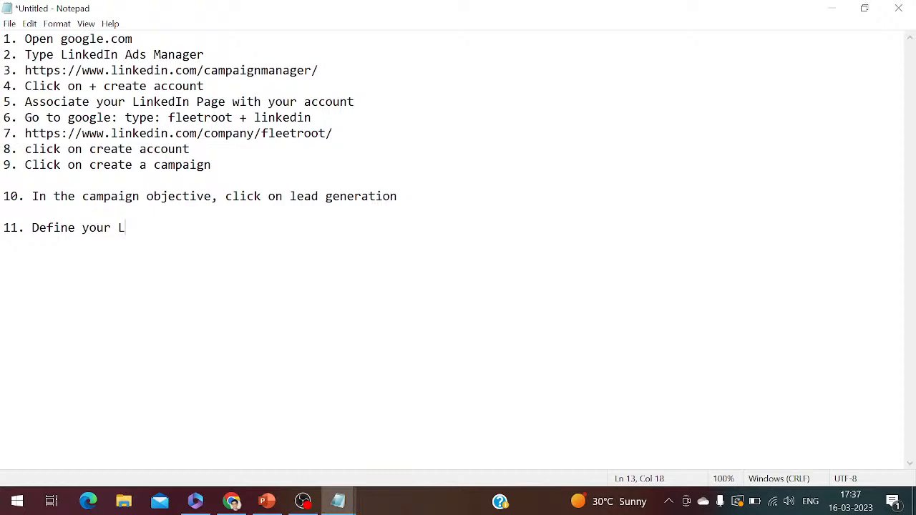
pyautogui.write('ocations')
pyautogui.press('Return')
pyautogui.press('Return')
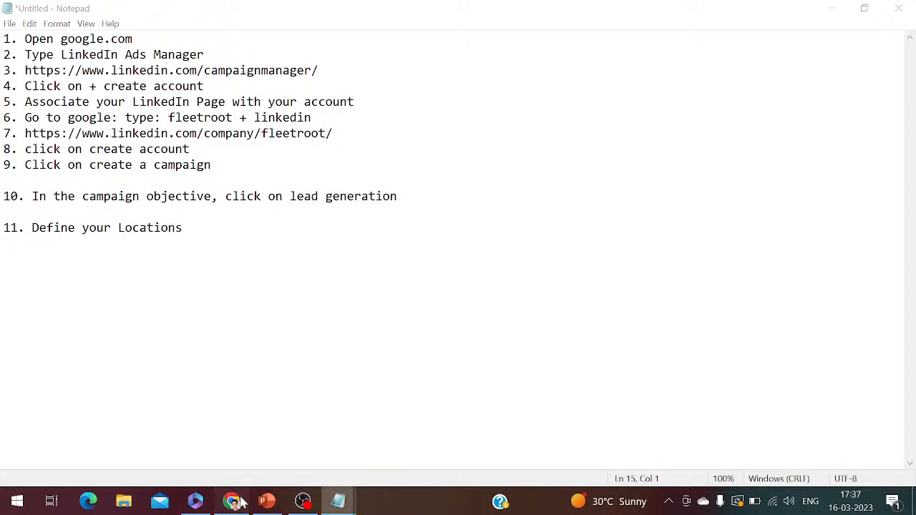
# In Campaign Manager in Chrome, replace the target location India with United Arab Emirates and review the forecasted results
pyautogui.click(236, 502)
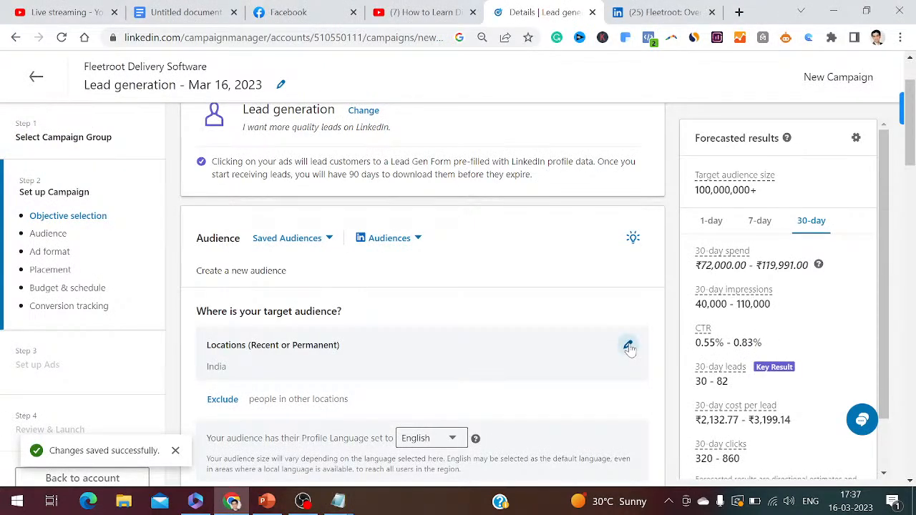
pyautogui.click(628, 345)
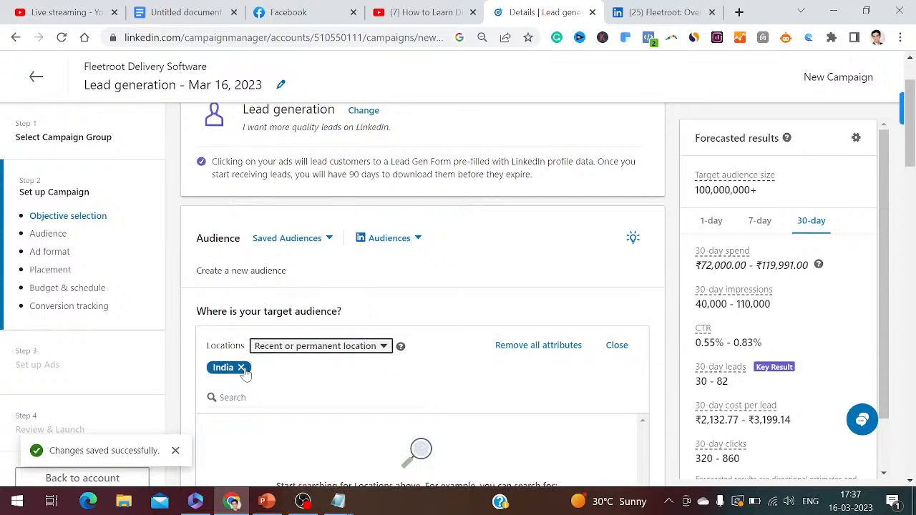
pyautogui.click(241, 368)
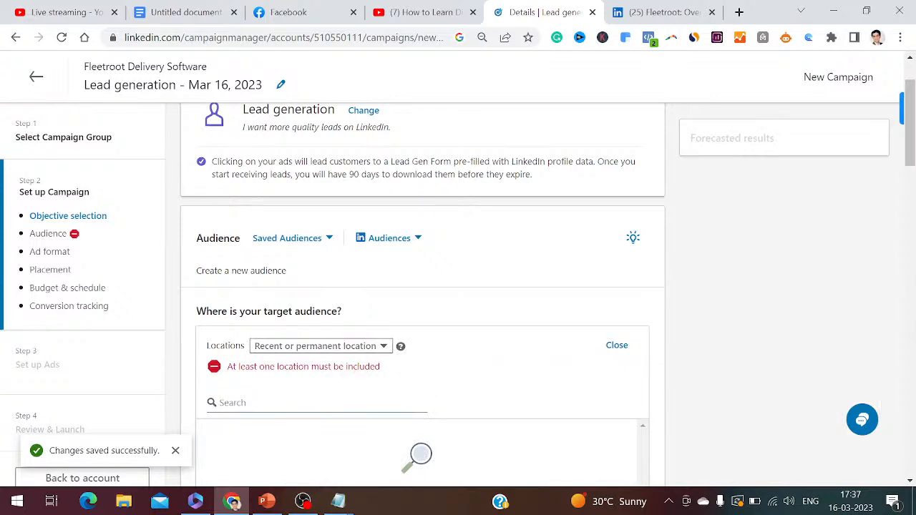
pyautogui.write('united ara')
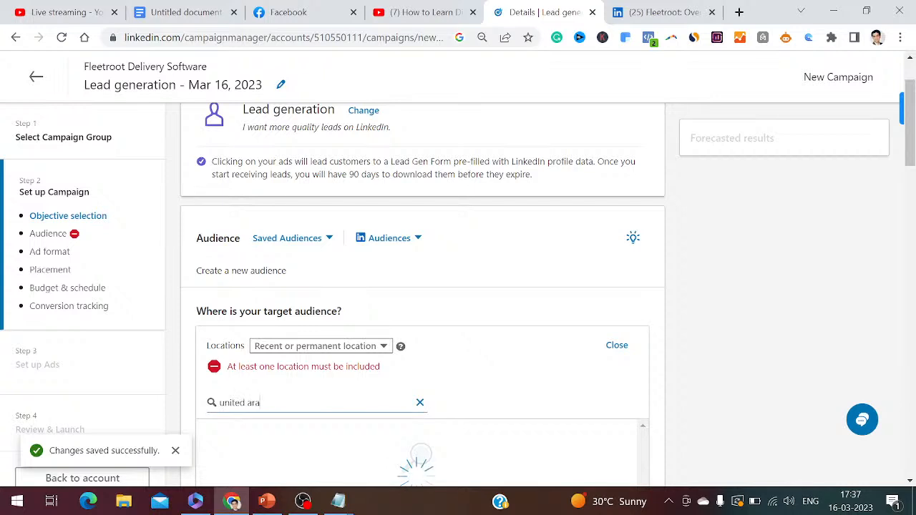
pyautogui.write('b emirates')
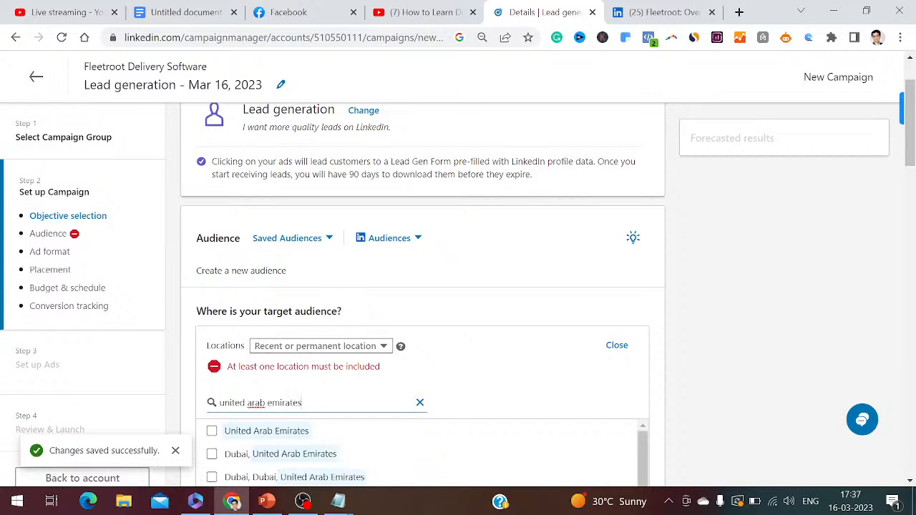
pyautogui.click(366, 428)
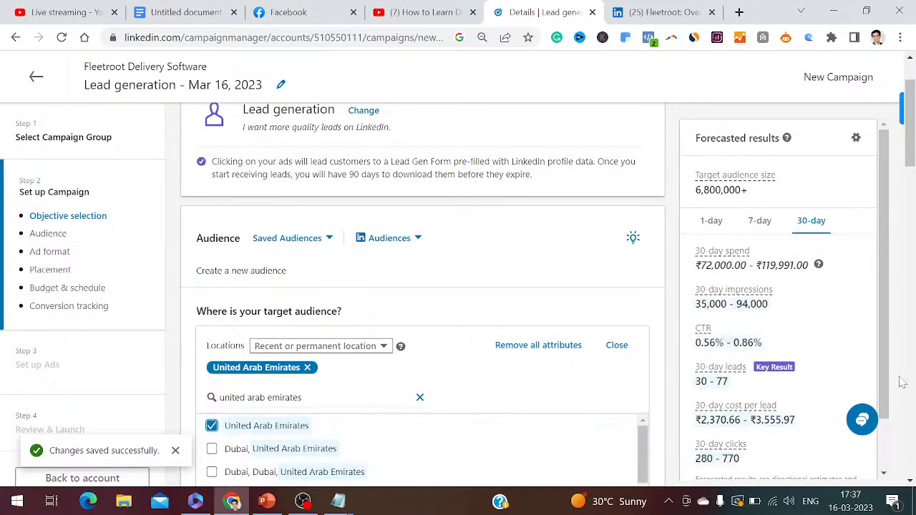
pyautogui.scroll(-1, 893, 390)
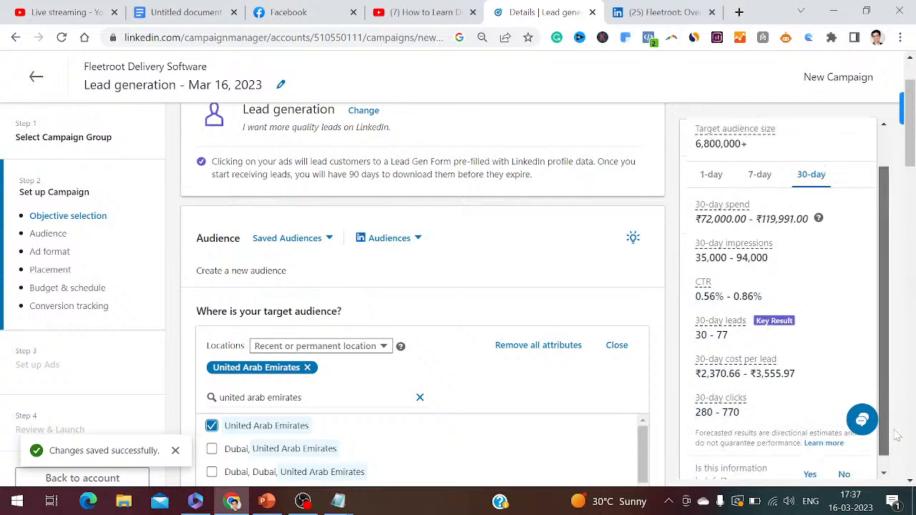
pyautogui.moveTo(899, 437); pyautogui.dragTo(898, 446)
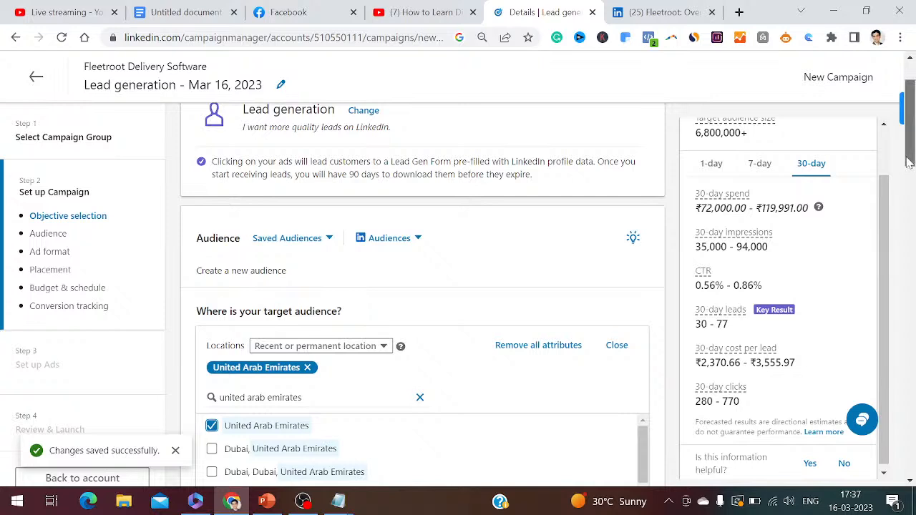
pyautogui.moveTo(909, 163); pyautogui.dragTo(909, 236)
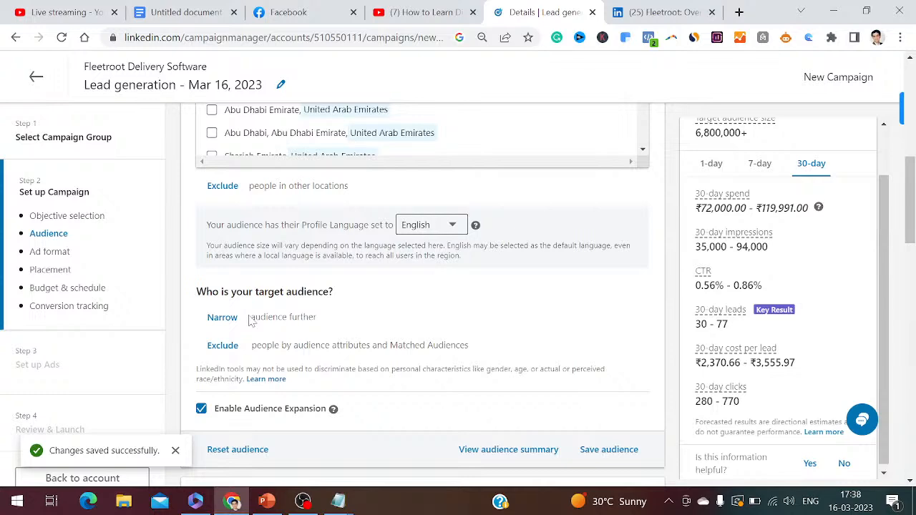
# Add item 12, "Narrow down your target audience", to the Notepad step list and start item 13
pyautogui.click(339, 500)
pyautogui.write('12. ')
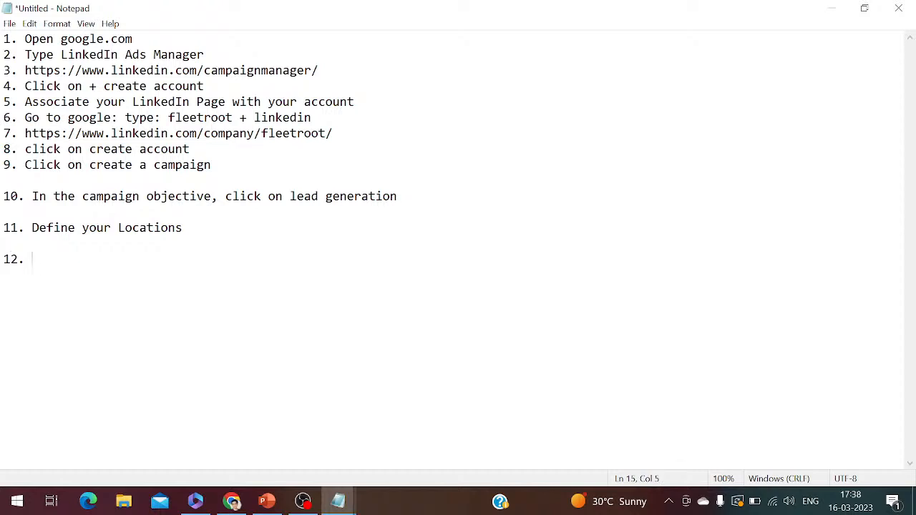
pyautogui.write('Narrow down you')
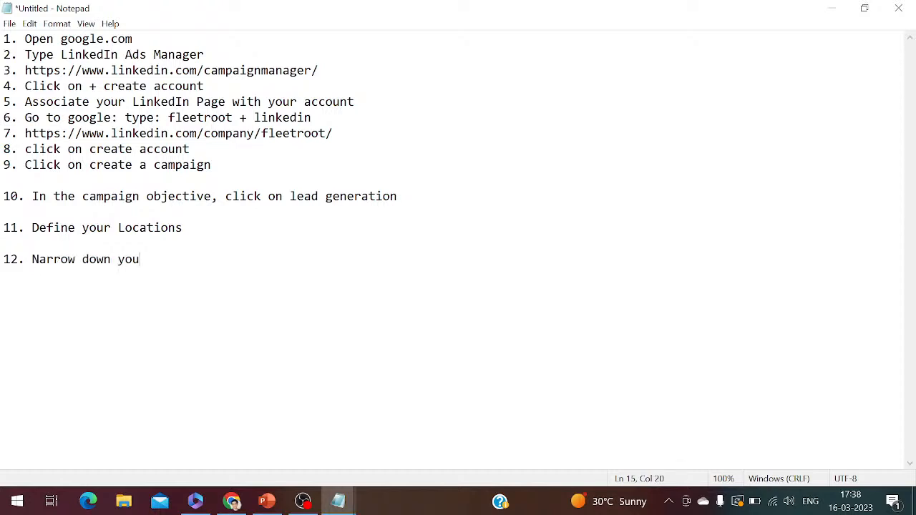
pyautogui.write('r target audience')
pyautogui.press('Return')
pyautogui.press('Return')
pyautogui.write('13.')
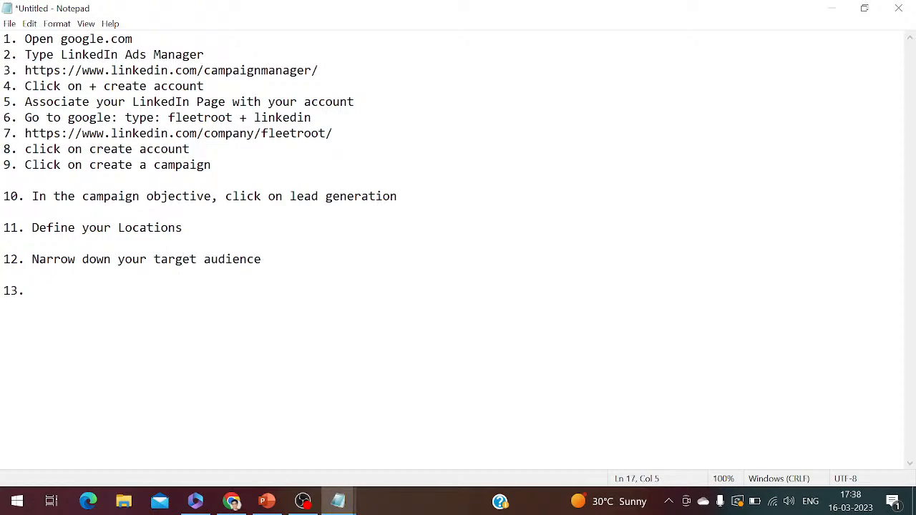
# Open the options for narrowing the audience in Chrome, and complete Notepad item 13 as "Click on audience attributes", starting item 14
pyautogui.click(233, 502)
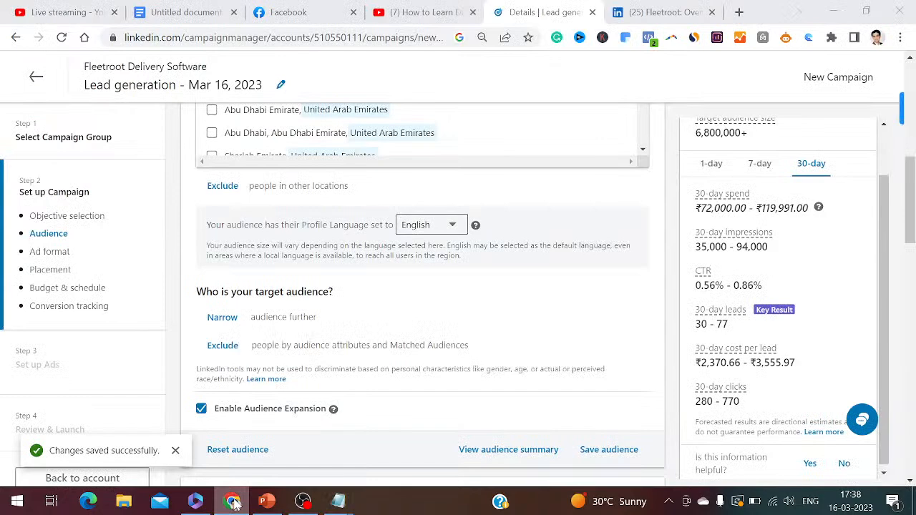
pyautogui.click(222, 318)
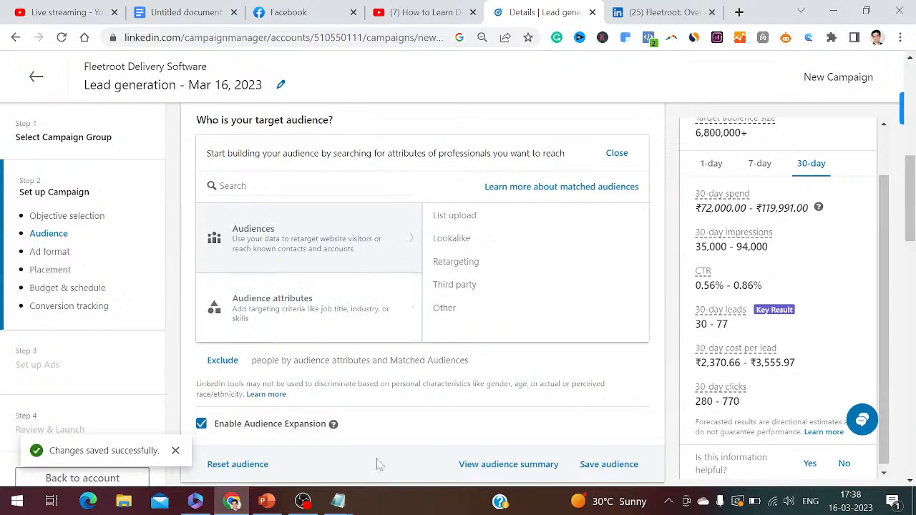
pyautogui.hotkey('alt', 'Tab')
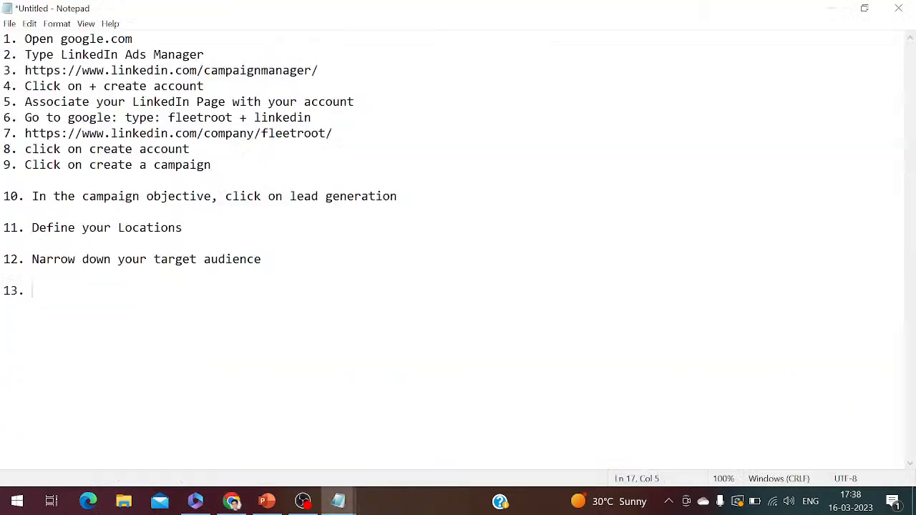
pyautogui.write('Click on audience attr')
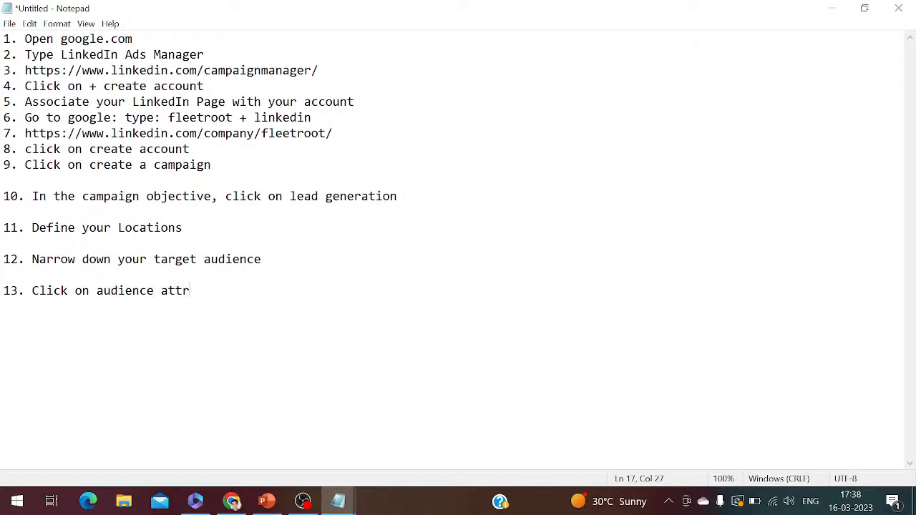
pyautogui.write('ibutes')
pyautogui.press('Return')
pyautogui.press('Return')
pyautogui.write('14')
# Back in Chrome, open the Company category under Audience attributes for the target audience
pyautogui.click(227, 503)
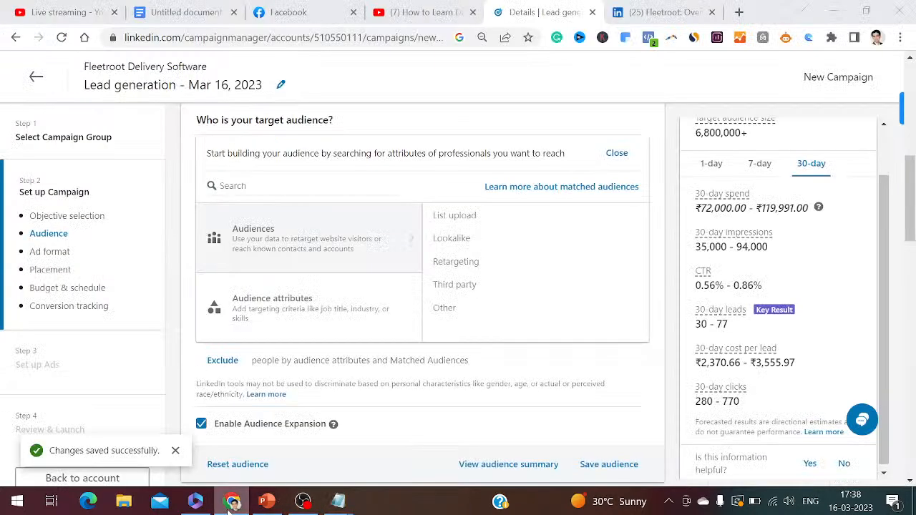
pyautogui.click(282, 320)
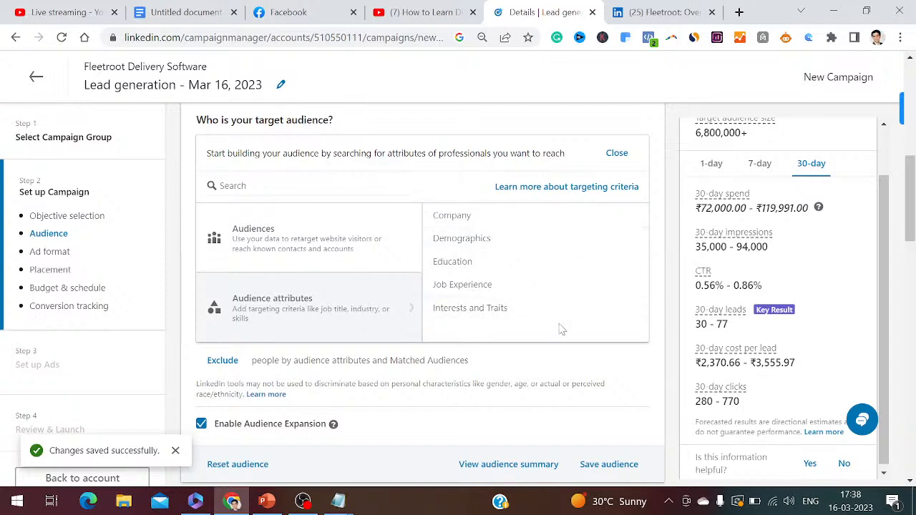
pyautogui.click(500, 218)
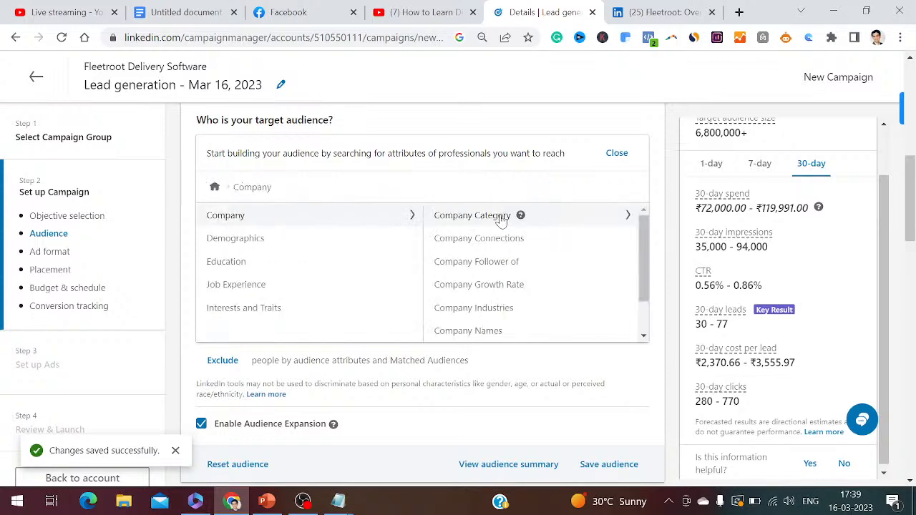
# Complete item 14 of the Notepad step list as "Click on companies" and start item 15
pyautogui.moveTo(338, 501)
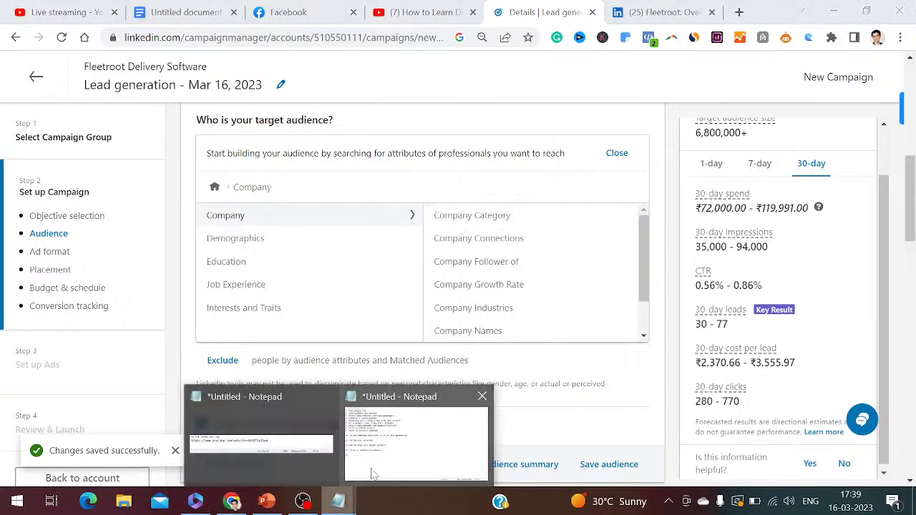
pyautogui.click(378, 469)
pyautogui.write('Cl')
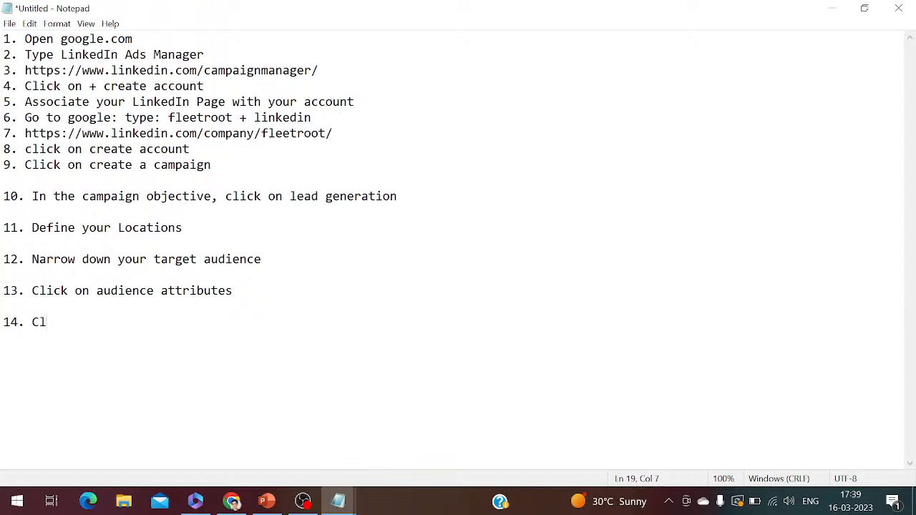
pyautogui.write('ick on companiesd')
pyautogui.press('BackSpace')
pyautogui.press('BackSpace')
pyautogui.press('Return')
pyautogui.press('Return')
pyautogui.write('15.')
# Open the Company Industries targeting list in Campaign Manager in Chrome, and check the live stream page in YouTube Studio
pyautogui.click(236, 501)
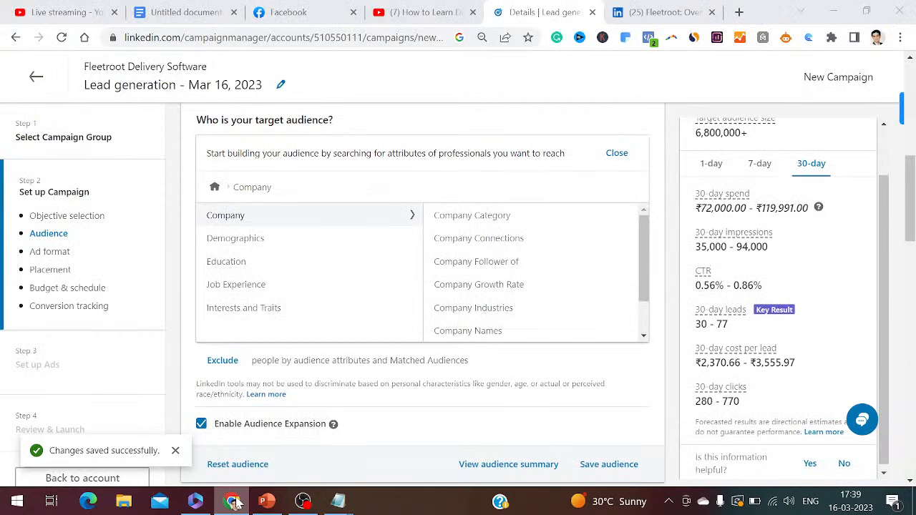
pyautogui.click(477, 308)
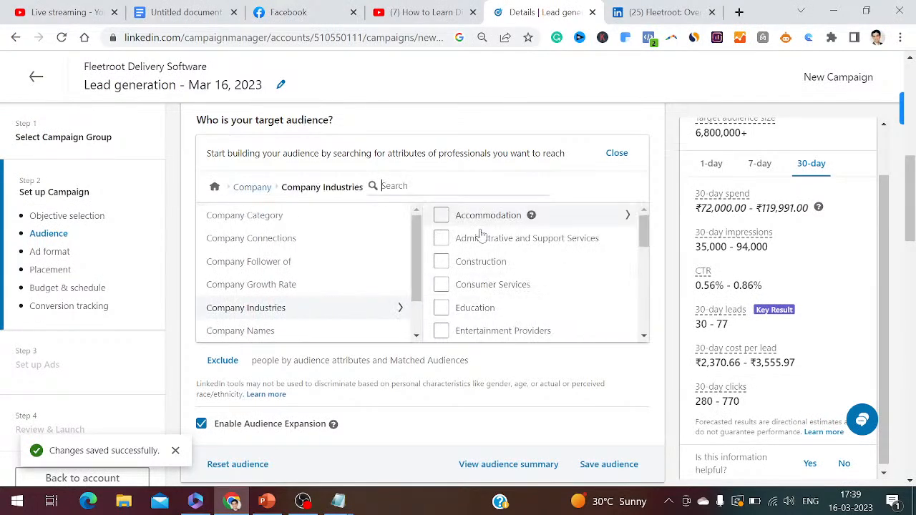
pyautogui.click(81, 12)
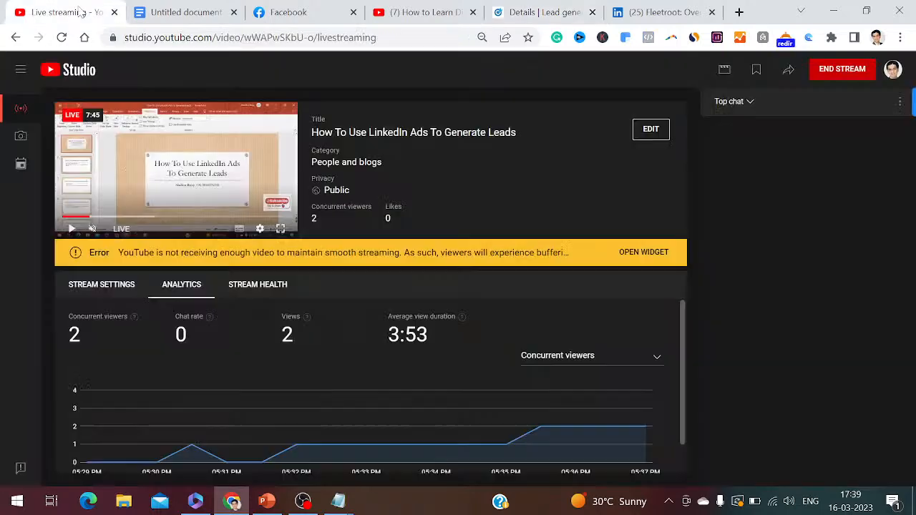
# Return to Campaign Manager and include the "Transportation, Logistics, Supply Chain and Storage" company industry in the target audience
pyautogui.click(190, 12)
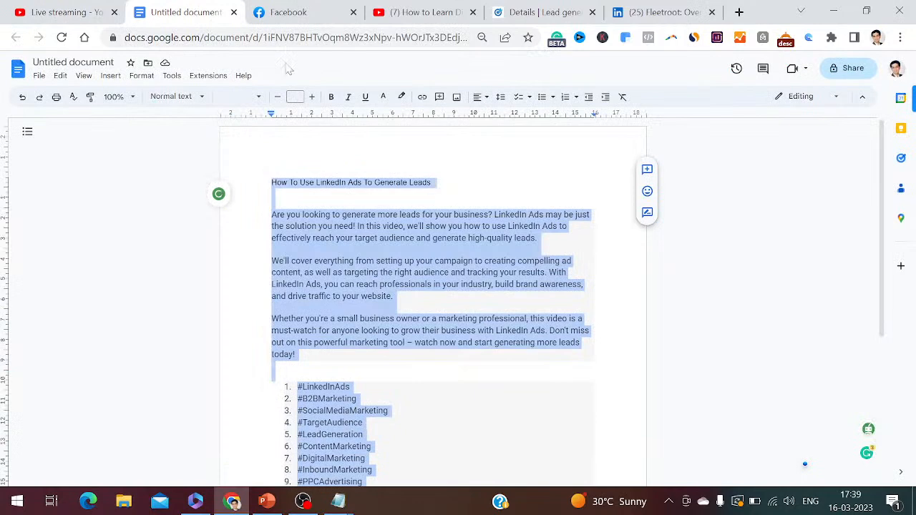
pyautogui.click(286, 12)
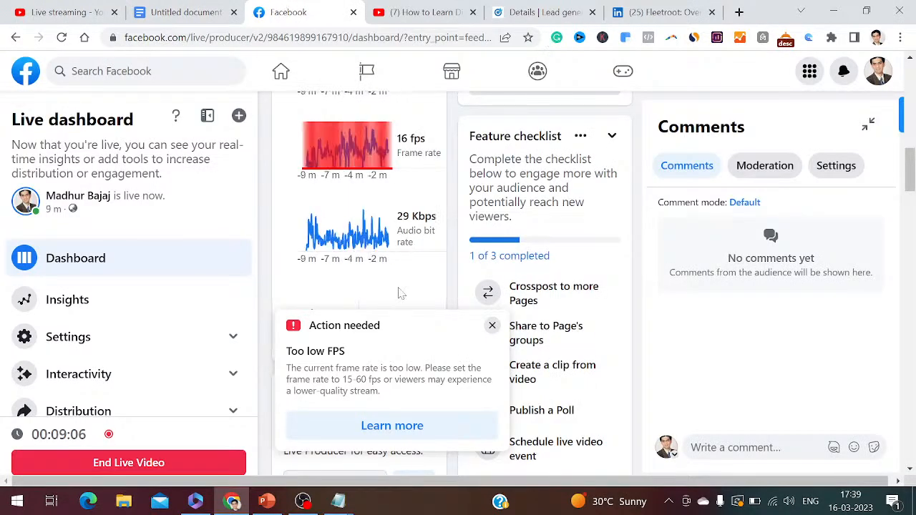
pyautogui.click(546, 12)
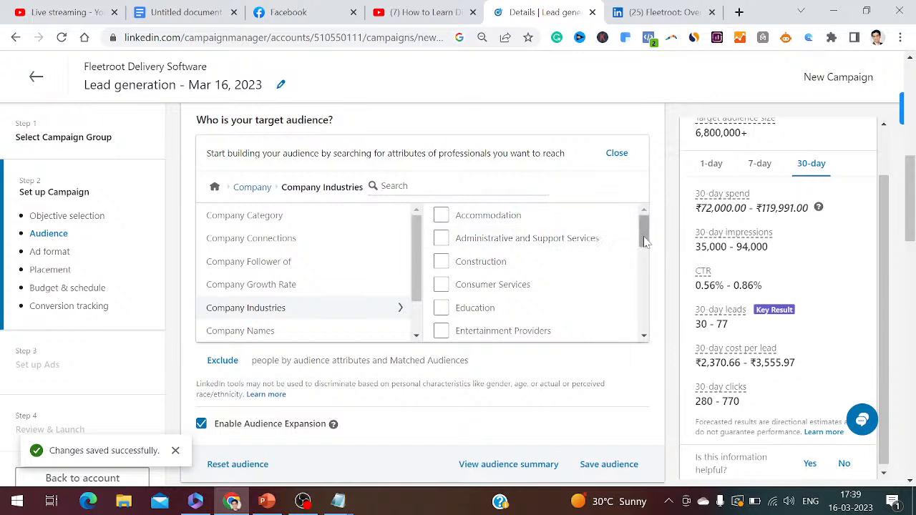
pyautogui.moveTo(644, 241); pyautogui.dragTo(648, 322)
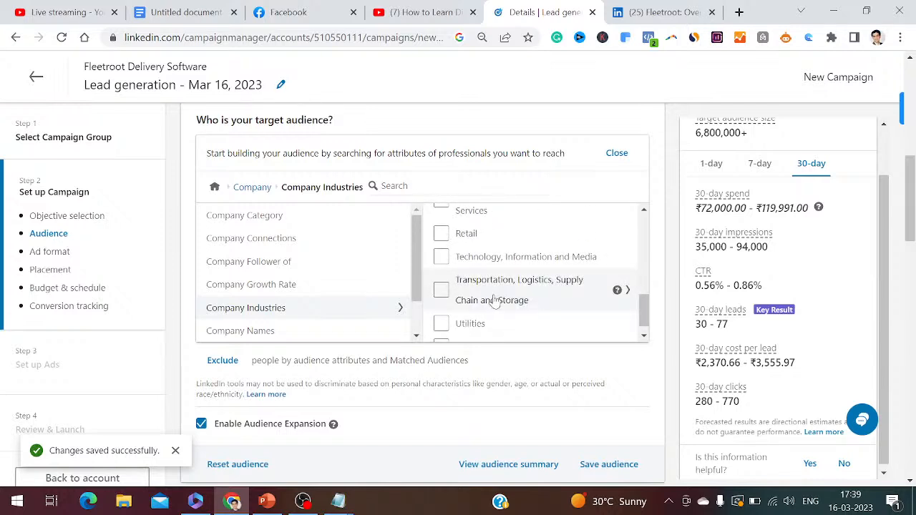
pyautogui.click(441, 294)
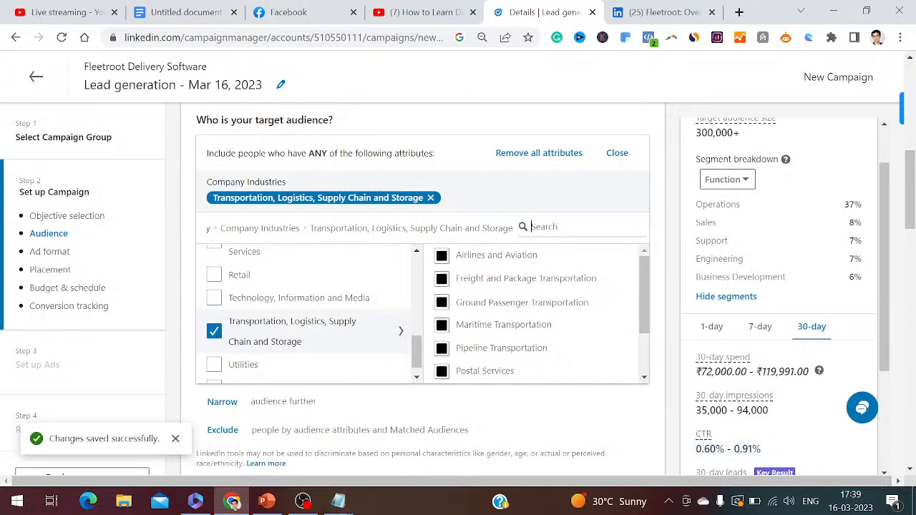
# Switch to Notepad and complete item 15 as "Select, Transportation, Logistics, supply chain and storage"
pyautogui.moveTo(364, 494)
pyautogui.click(392, 461)
pyautogui.write('Select, ')
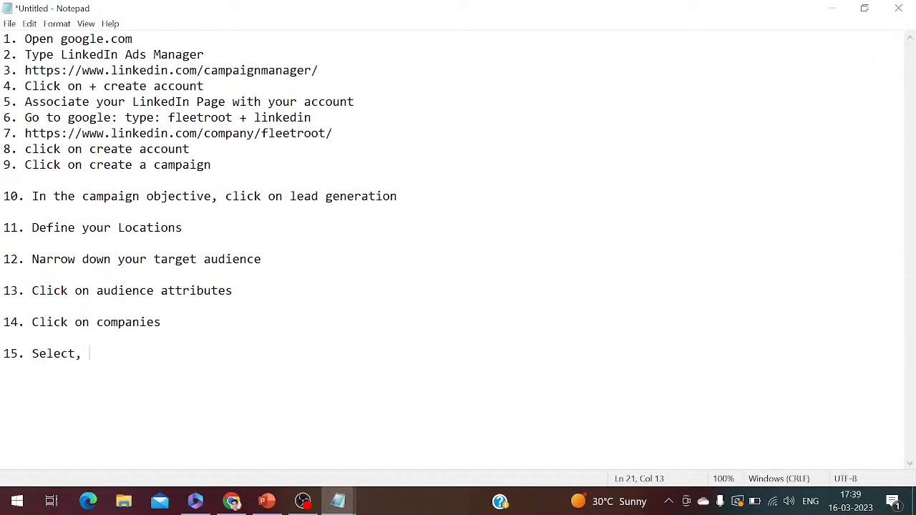
pyautogui.write('Transportation')
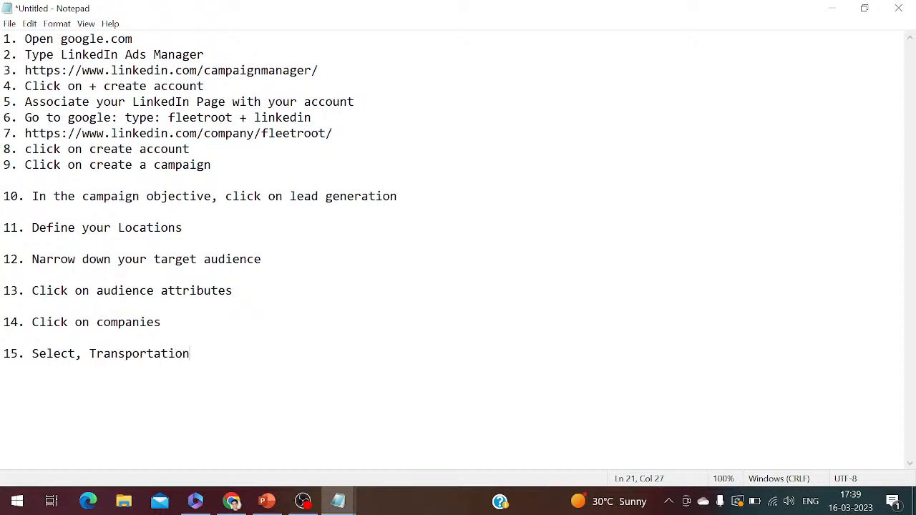
pyautogui.write(', Logistics')
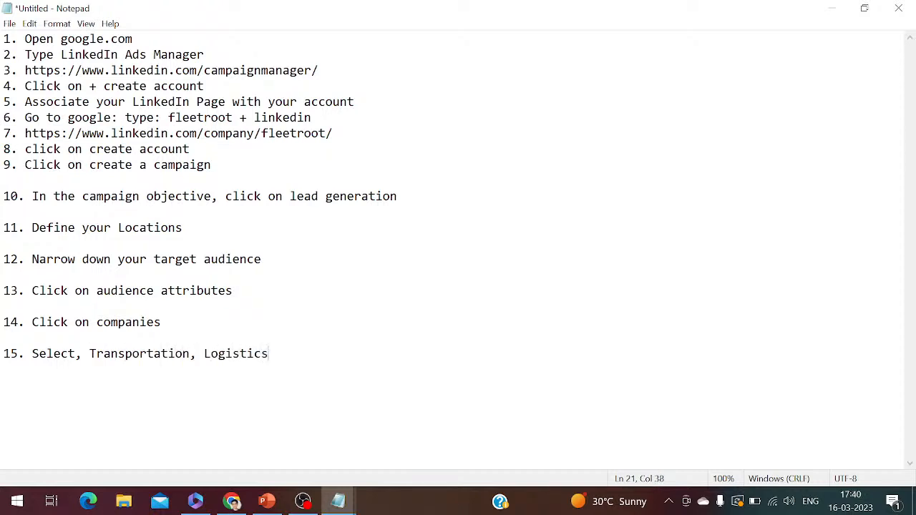
pyautogui.write(', ')
pyautogui.write('supply chain and')
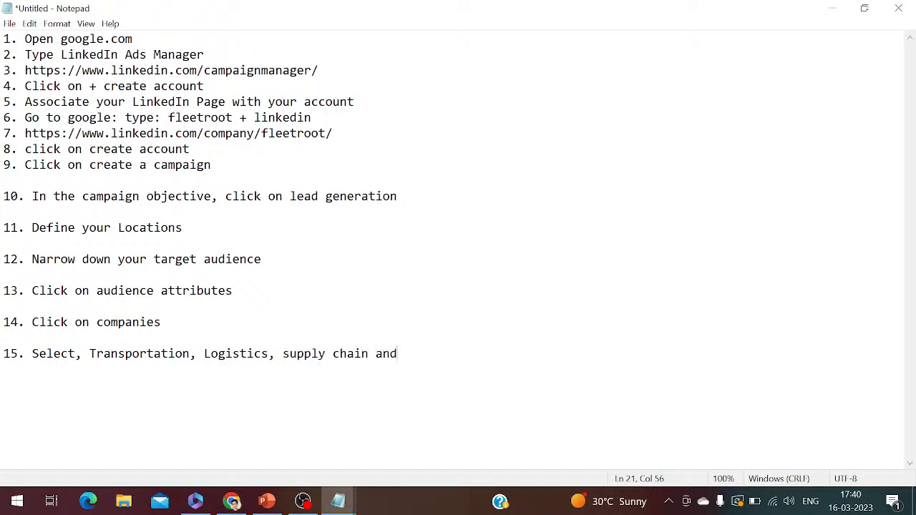
pyautogui.write(' storage')
pyautogui.press('Return')
pyautogui.press('Return')
# Check the campaign's Ad format section in Chrome, and add Notepad item 16 as "Choose Ad format: Single Image Ad"
pyautogui.hotkey('alt', 'Tab')
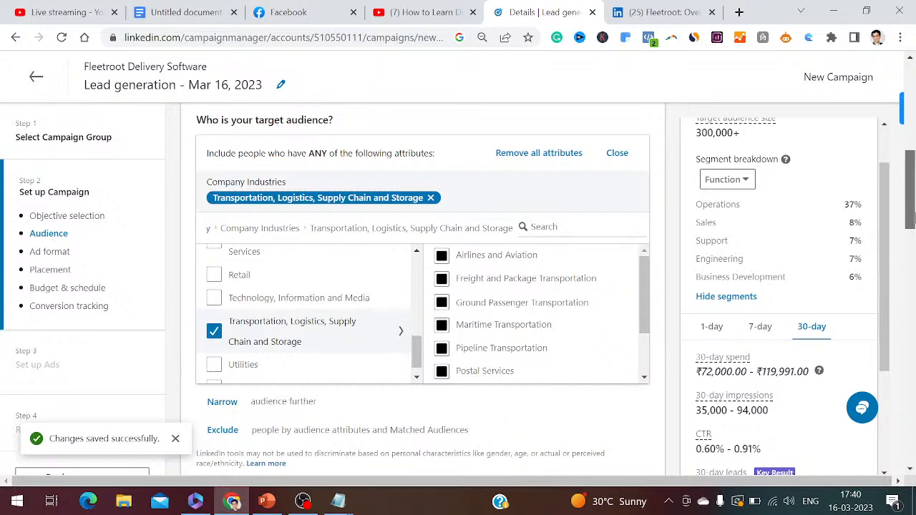
pyautogui.moveTo(914, 219); pyautogui.dragTo(914, 256)
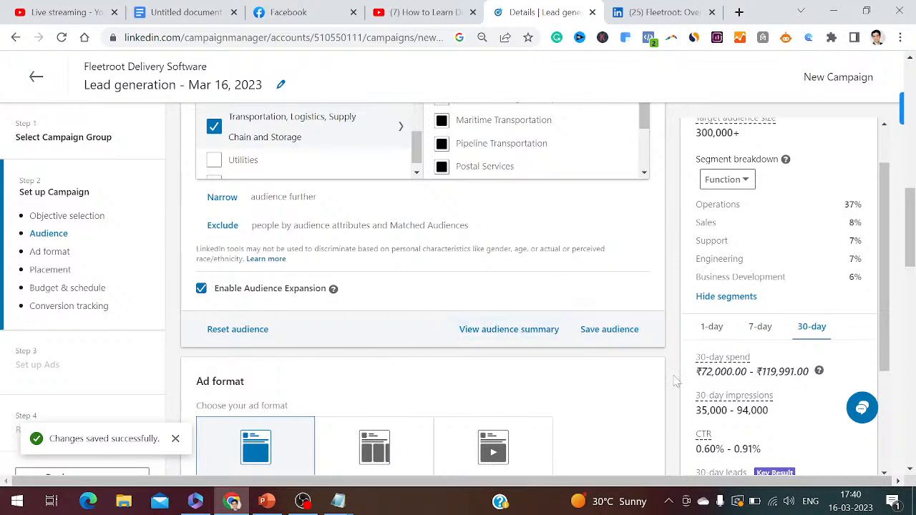
pyautogui.scroll(-3, 675, 381)
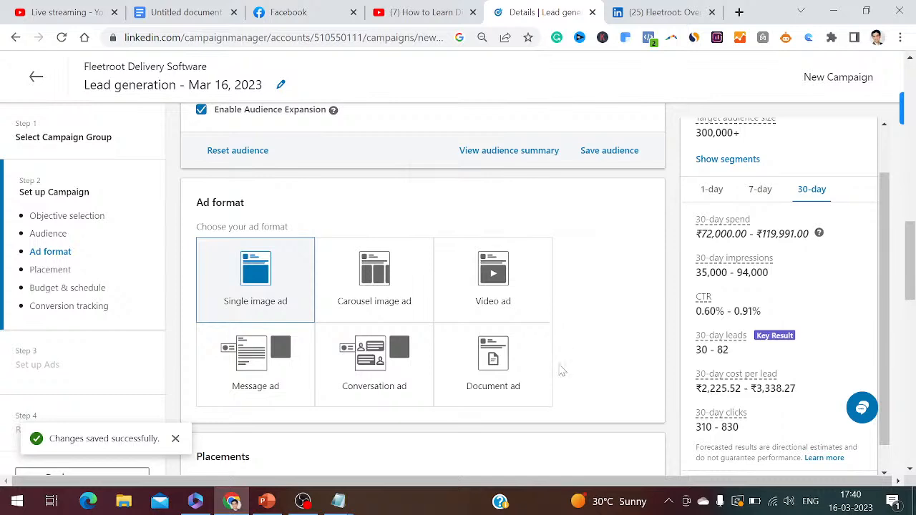
pyautogui.moveTo(337, 501)
pyautogui.click(389, 475)
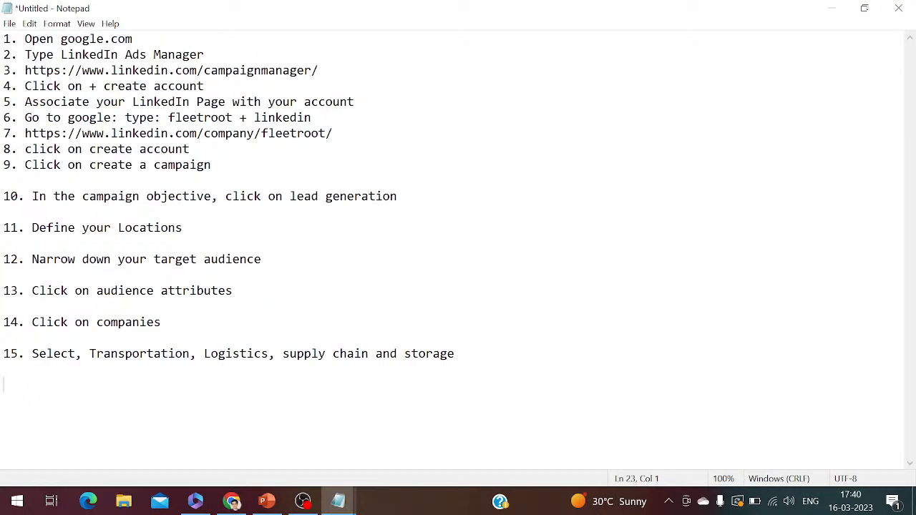
pyautogui.write('16. Choose Ad format: S')
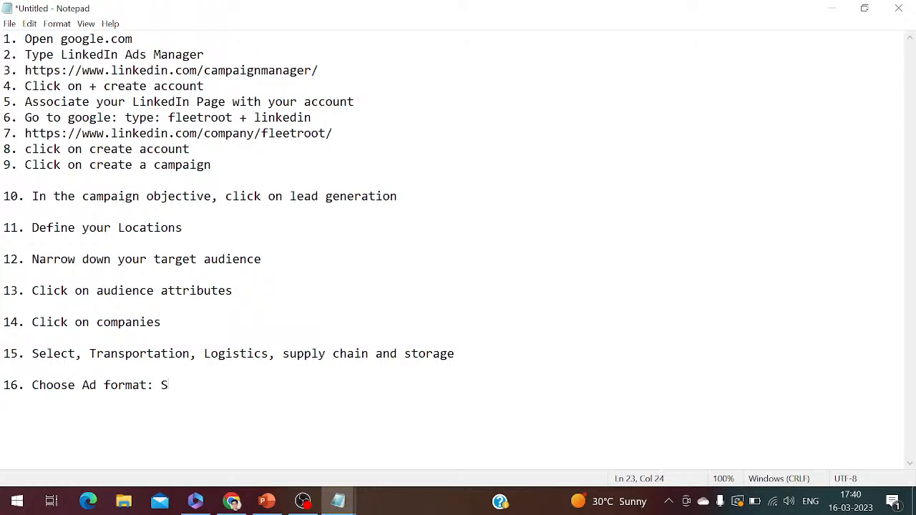
pyautogui.write('ingle Image Ad')
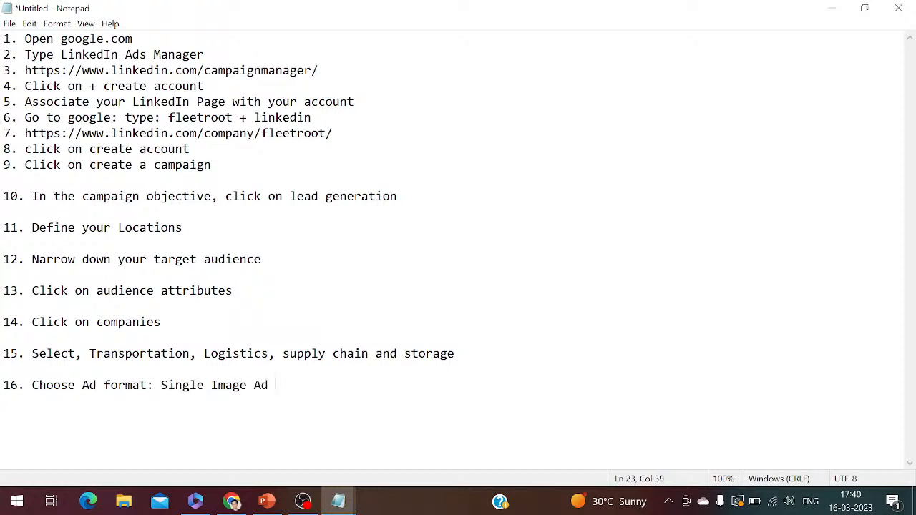
# Back in Chrome, set the campaign's daily budget to ₹2,000 and schedule it with a start and end date
pyautogui.click(232, 501)
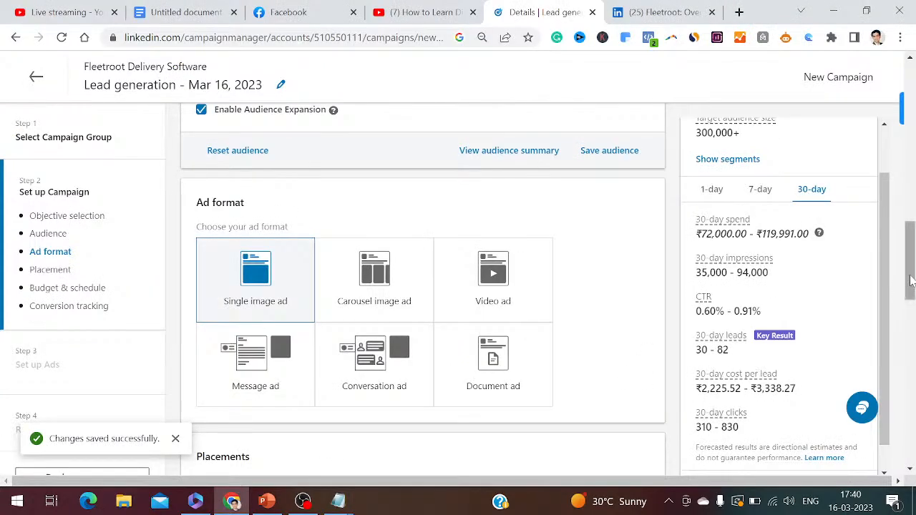
pyautogui.scroll(-3, 911, 279)
pyautogui.scroll(1, 911, 279)
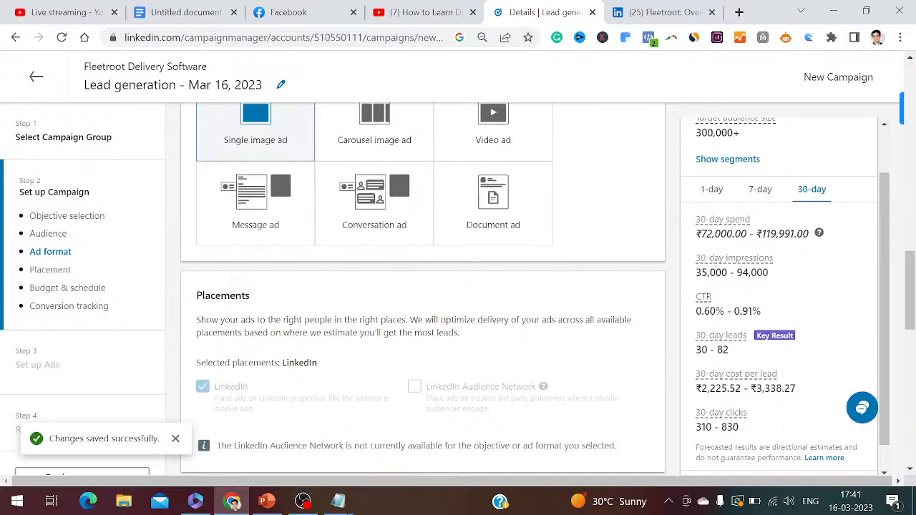
pyautogui.scroll(-2, 910, 335)
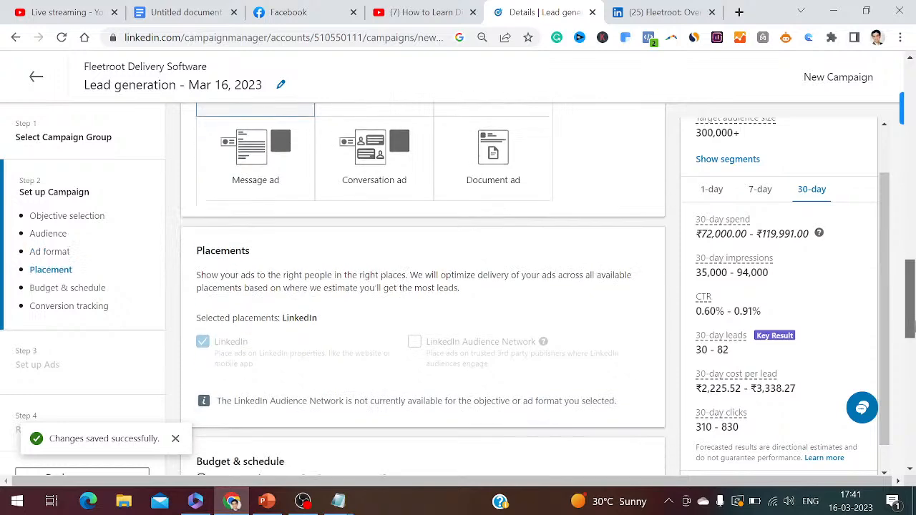
pyautogui.moveTo(910, 335); pyautogui.dragTo(911, 369)
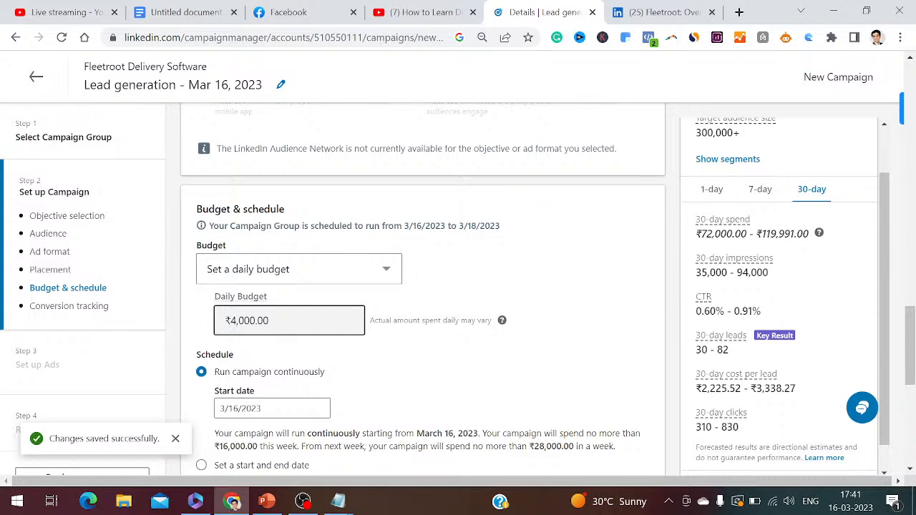
pyautogui.doubleClick(252, 321)
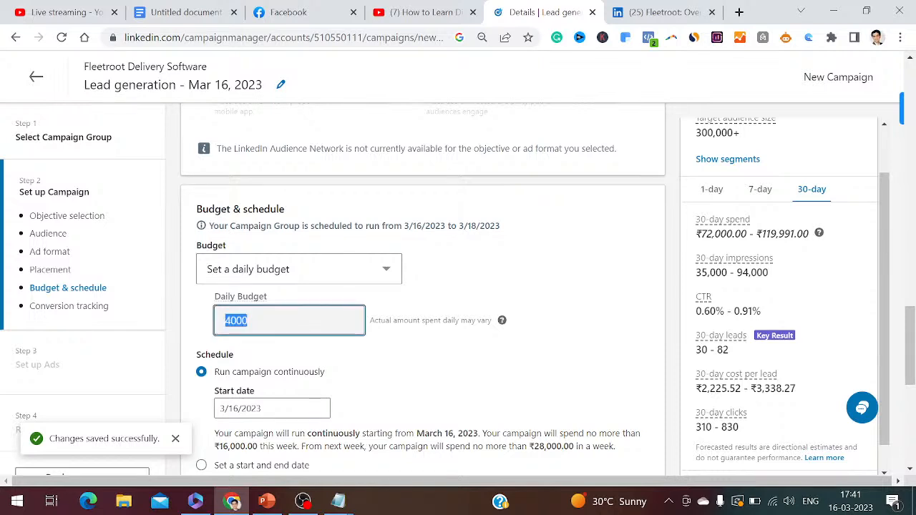
pyautogui.write('2000')
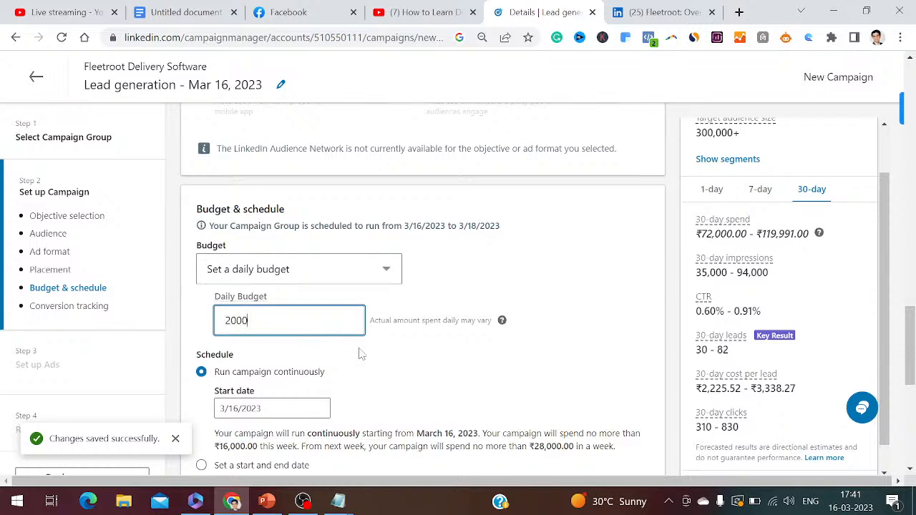
pyautogui.click(363, 356)
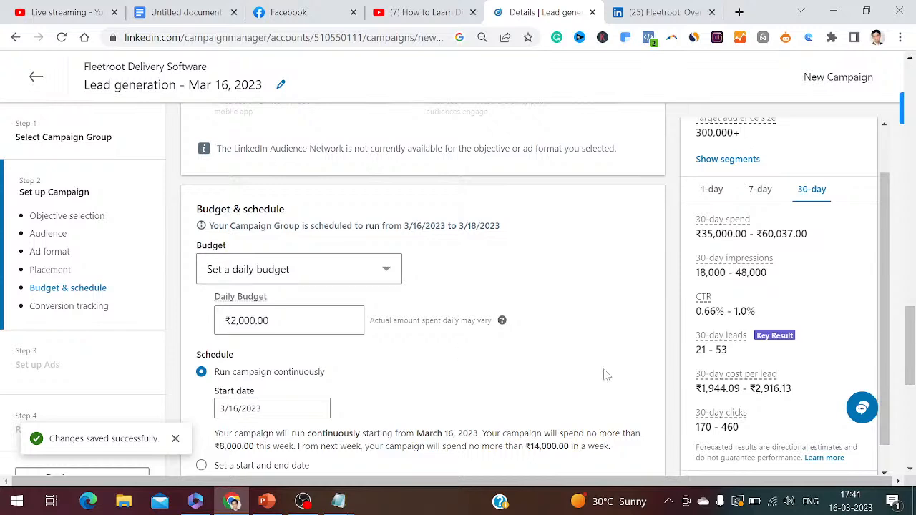
pyautogui.scroll(-2, 606, 375)
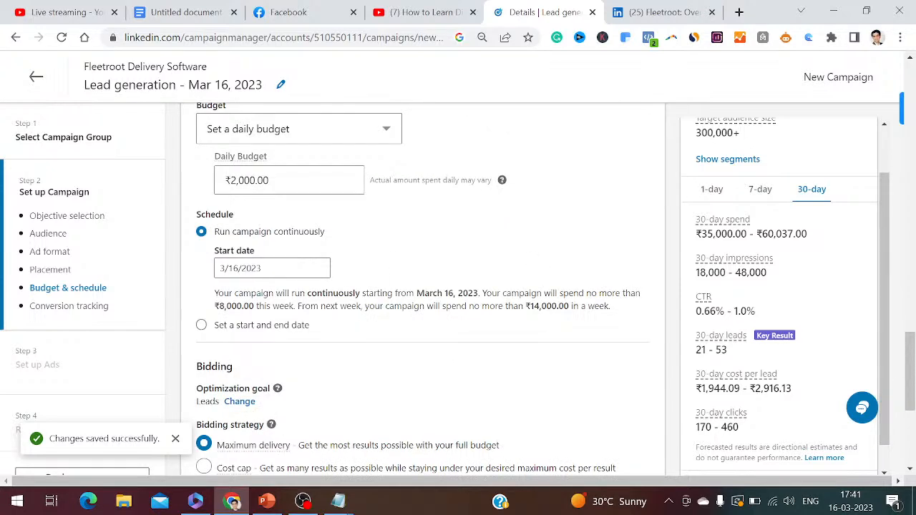
pyautogui.click(201, 325)
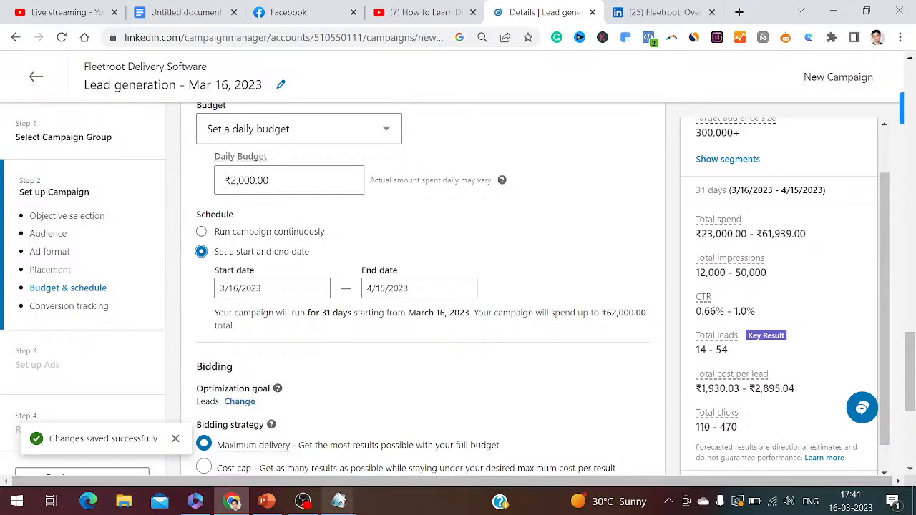
# In Notepad, add item 17 as "Define start date and end date and set up the schedule for your ad" and start item 18
pyautogui.click(337, 501)
pyautogui.click(276, 385)
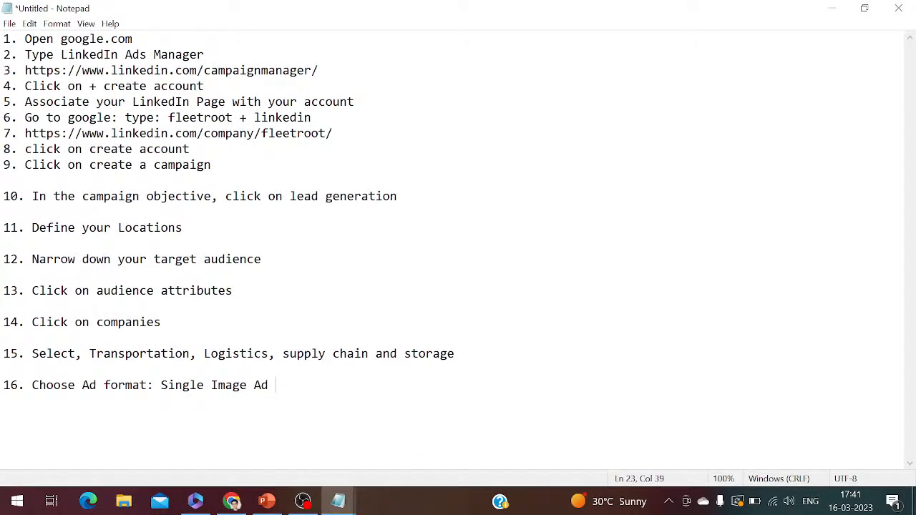
pyautogui.press('Return')
pyautogui.press('Return')
pyautogui.write('17. Define start date and endf')
pyautogui.press('BackSpace')
pyautogui.write('date and set up the s')
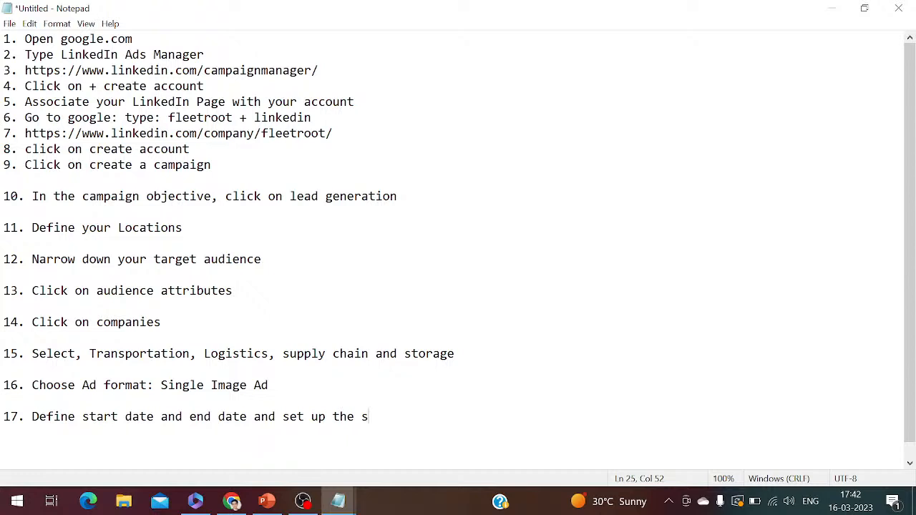
pyautogui.write('chedule for yo')
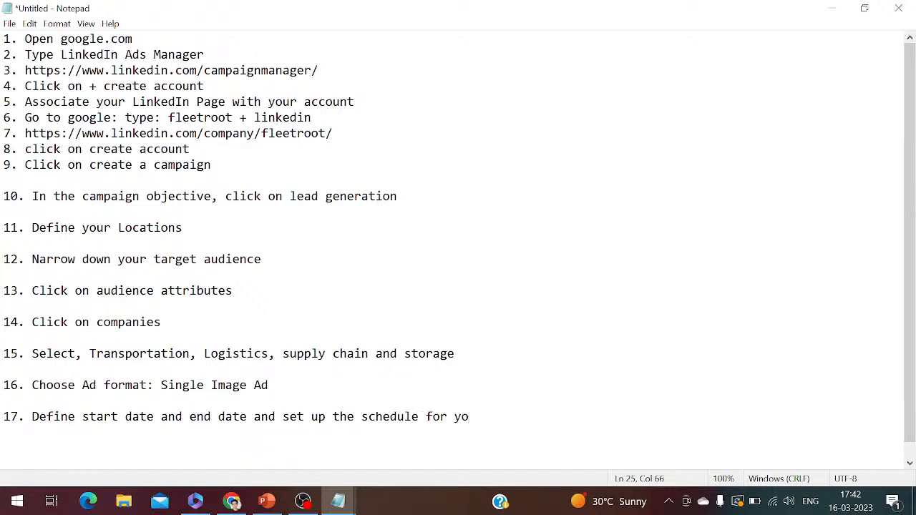
pyautogui.write('ur ad')
pyautogui.press('Return')
pyautogui.press('Return')
pyautogui.write('18.')
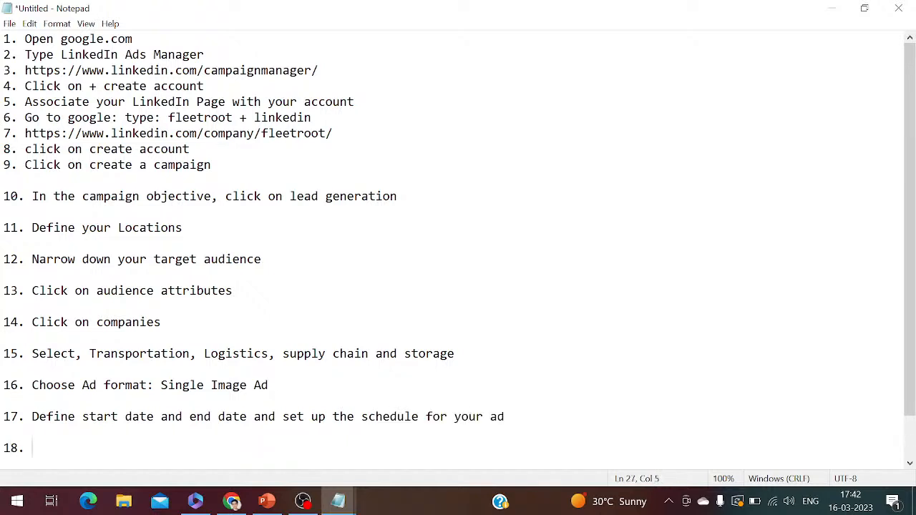
# Check the campaign's bidding options in Chrome, and complete Notepad item 18 as "Bidding strategy: Maximum Delivery", starting item 19
pyautogui.click(236, 500)
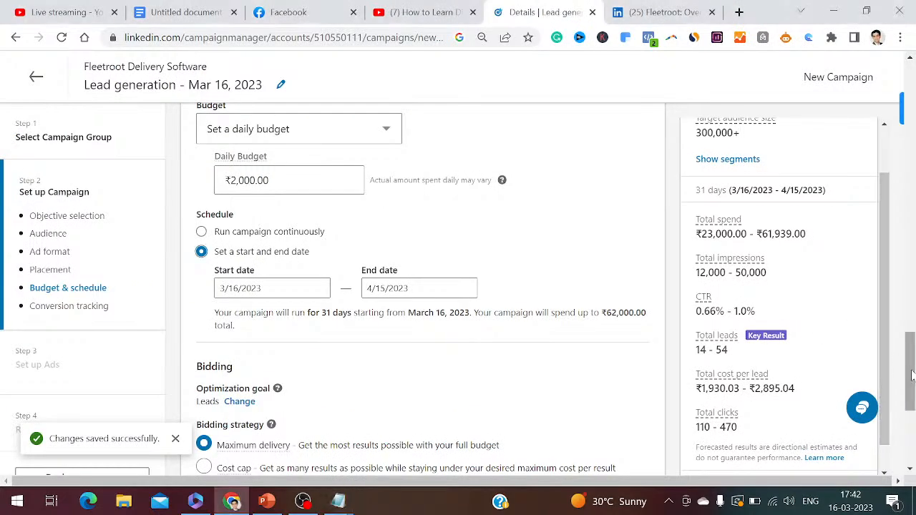
pyautogui.scroll(-1, 910, 387)
pyautogui.moveTo(915, 390); pyautogui.dragTo(915, 406)
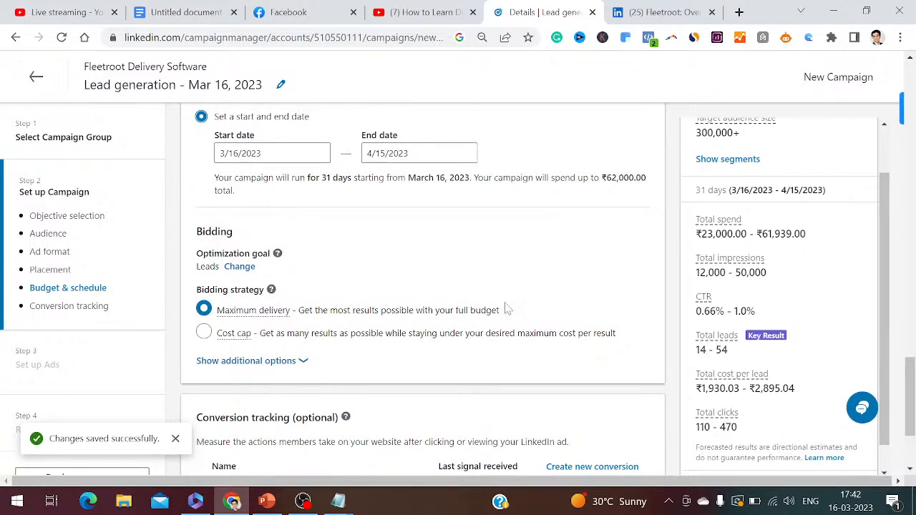
pyautogui.moveTo(271, 315)
pyautogui.moveTo(338, 501)
pyautogui.click(414, 433)
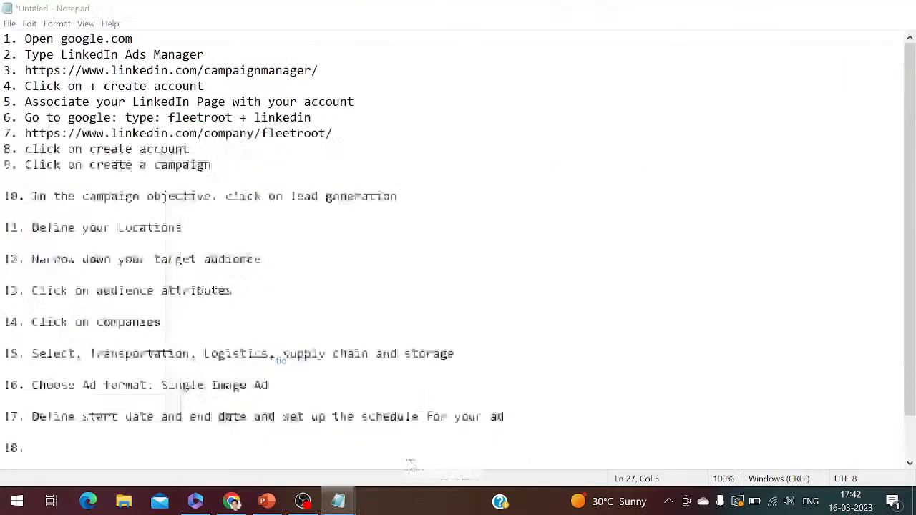
pyautogui.write('Bi')
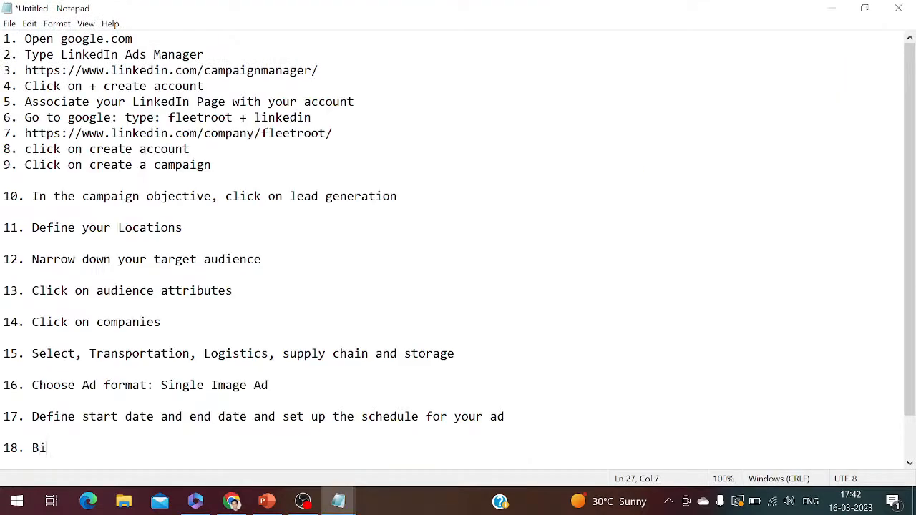
pyautogui.write('dding strate')
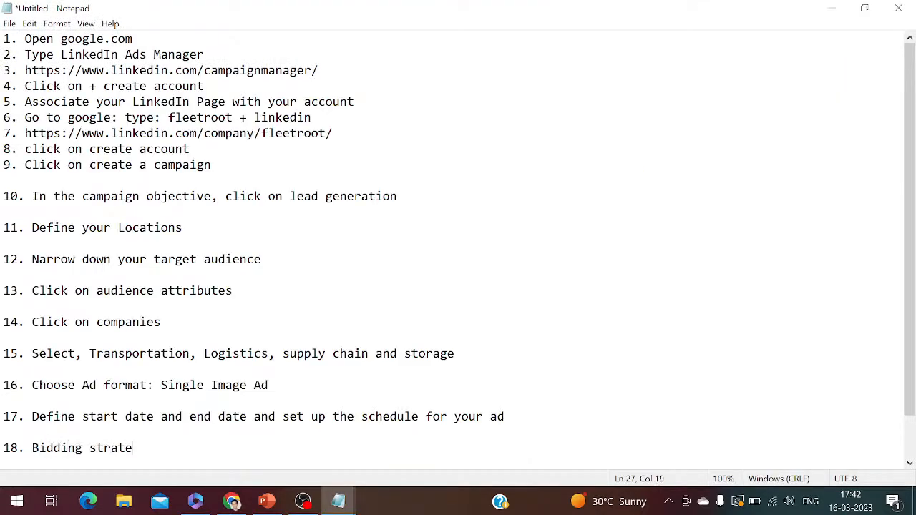
pyautogui.write('gy: Maximum ')
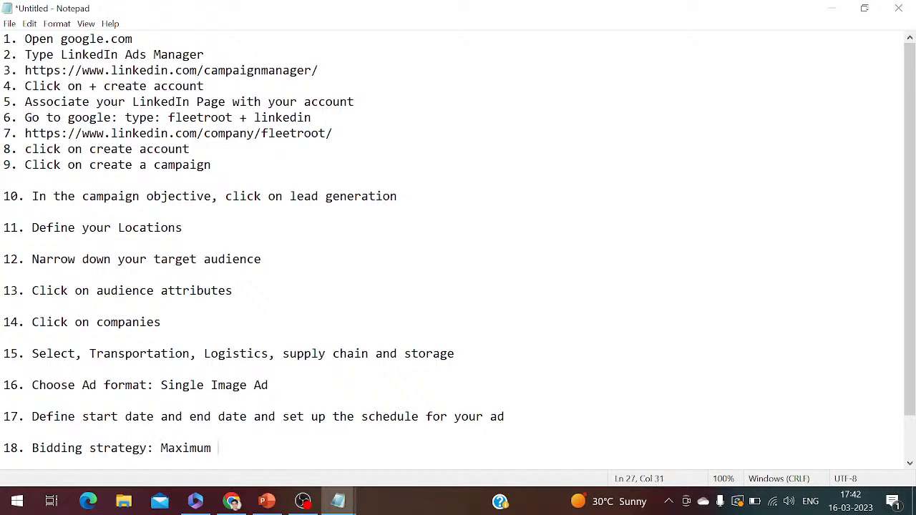
pyautogui.write('Delivery')
pyautogui.press('Return')
pyautogui.press('Return')
pyautogui.write('19')
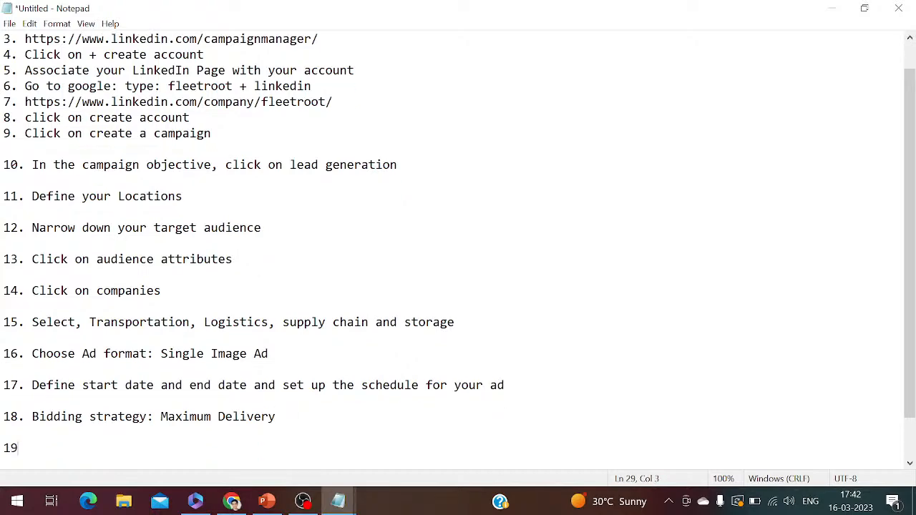
# Switch to Chrome, leave conversion tracking empty, and save the campaign setup to continue to the Set up Ads step
pyautogui.click(231, 501)
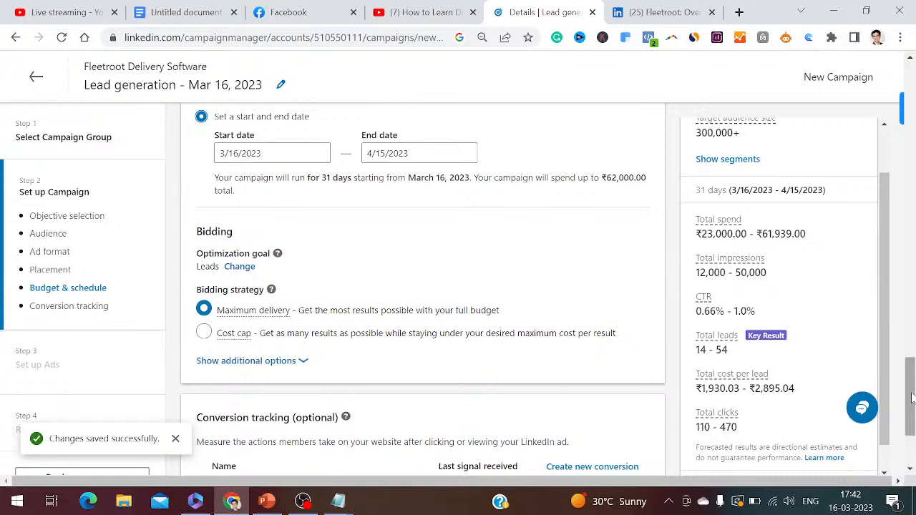
pyautogui.scroll(-3, 912, 398)
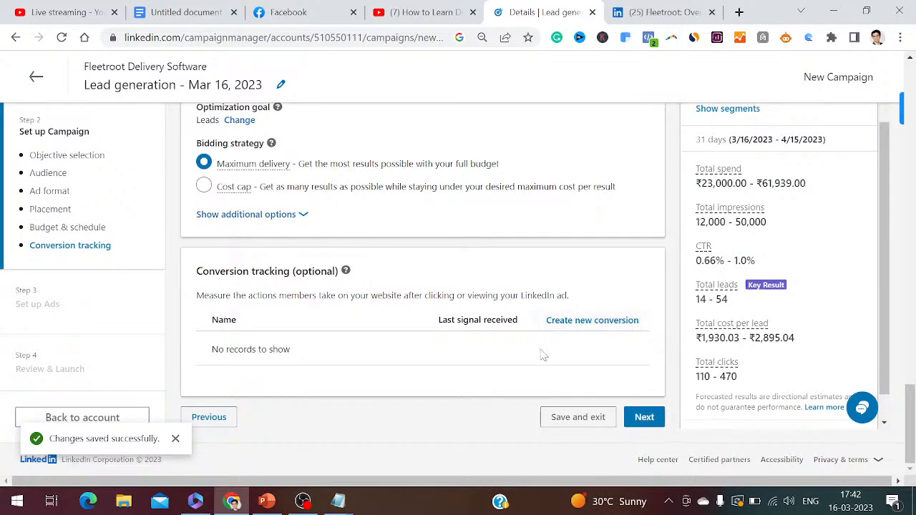
pyautogui.click(648, 422)
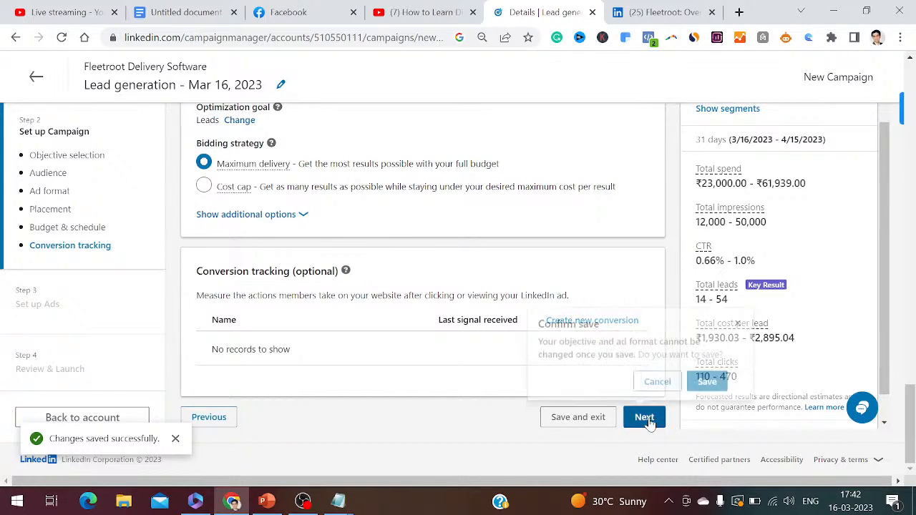
pyautogui.click(707, 384)
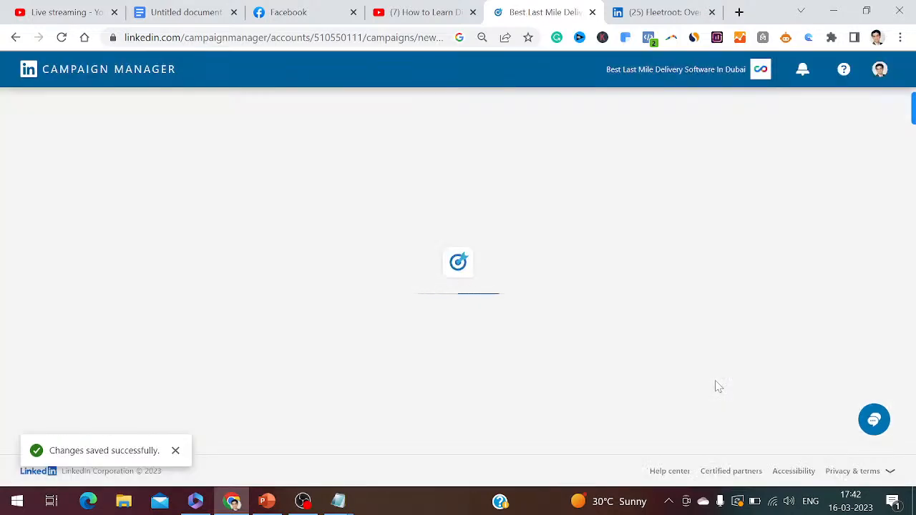
# Check the YouTube Studio and Facebook live stream dashboards, and return to LinkedIn Campaign Manager
pyautogui.click(48, 10)
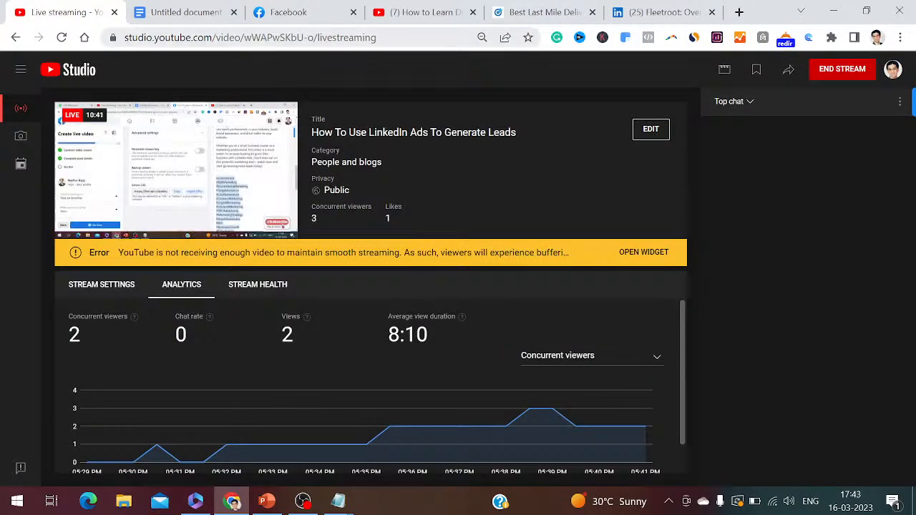
pyautogui.click(295, 12)
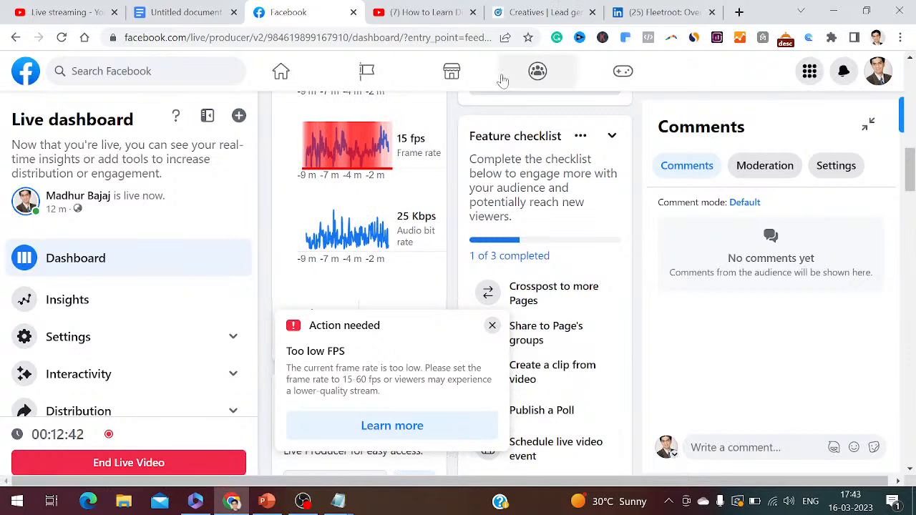
pyautogui.click(545, 13)
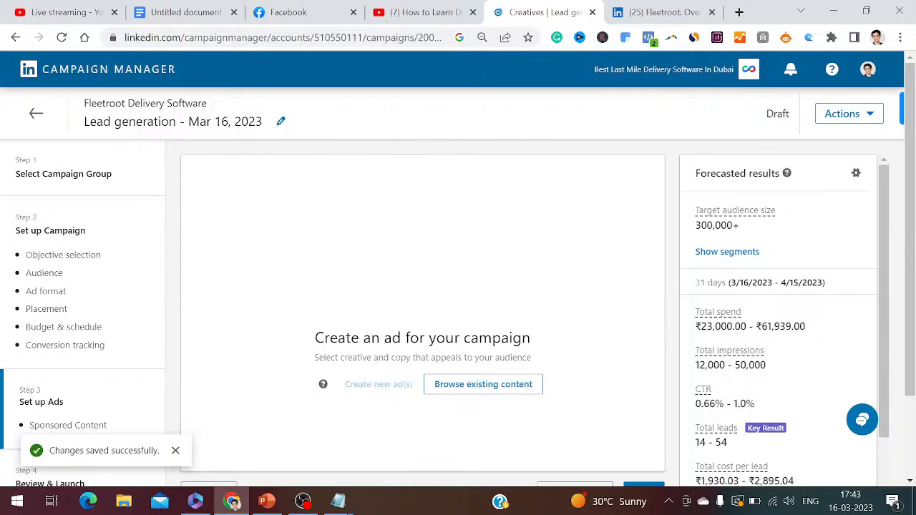
# In Notepad, complete item 19 as "Now you have to create an ad for your campaign" and start item 20
pyautogui.moveTo(338, 501)
pyautogui.click(410, 466)
pyautogui.write('Now')
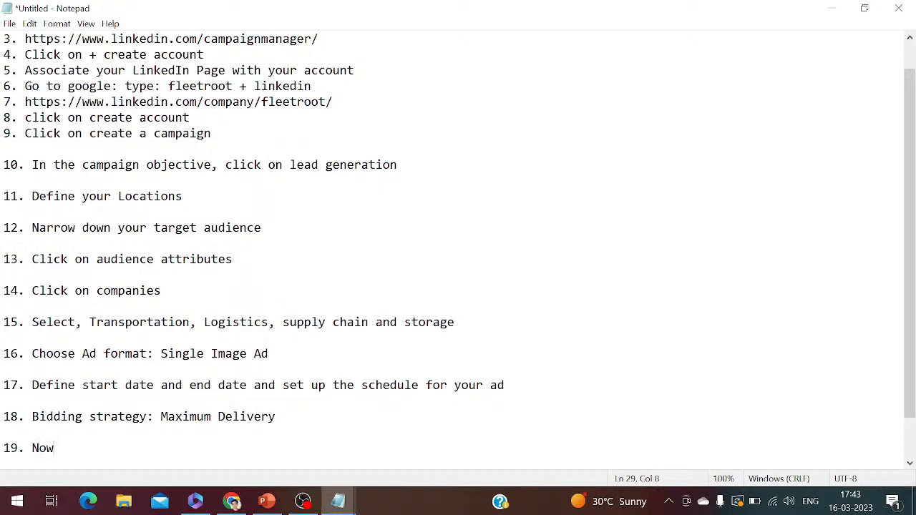
pyautogui.write(' you have to crea')
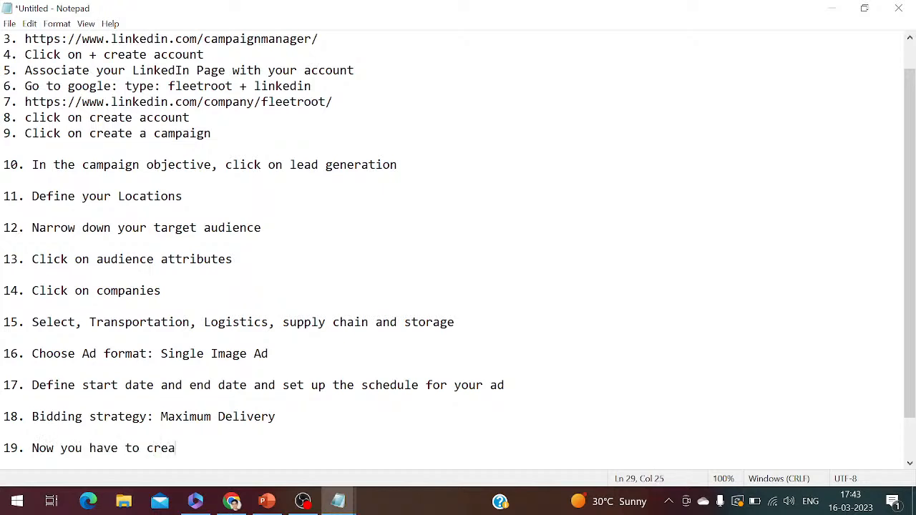
pyautogui.write('te ad')
pyautogui.press('BackSpace')
pyautogui.press('BackSpace')
pyautogui.write('n ad for your campaign')
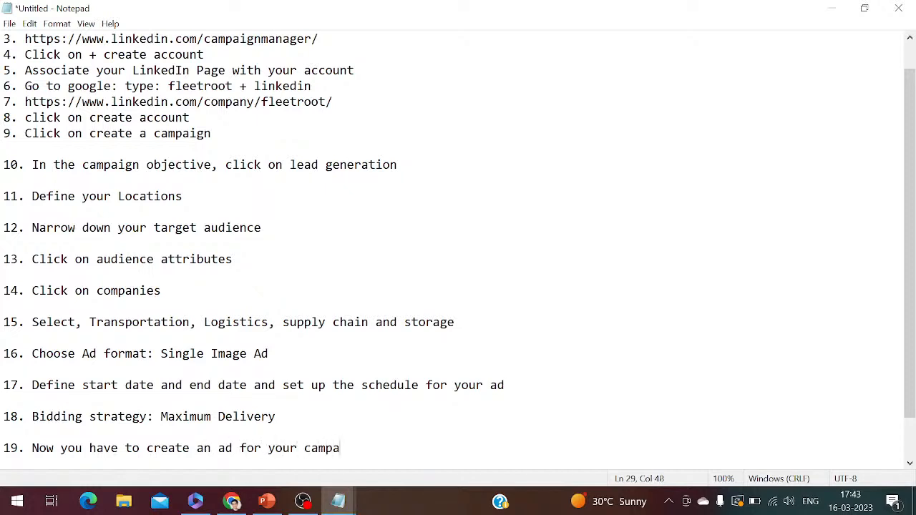
pyautogui.press('Return')
pyautogui.press('Return')
pyautogui.write('20.')
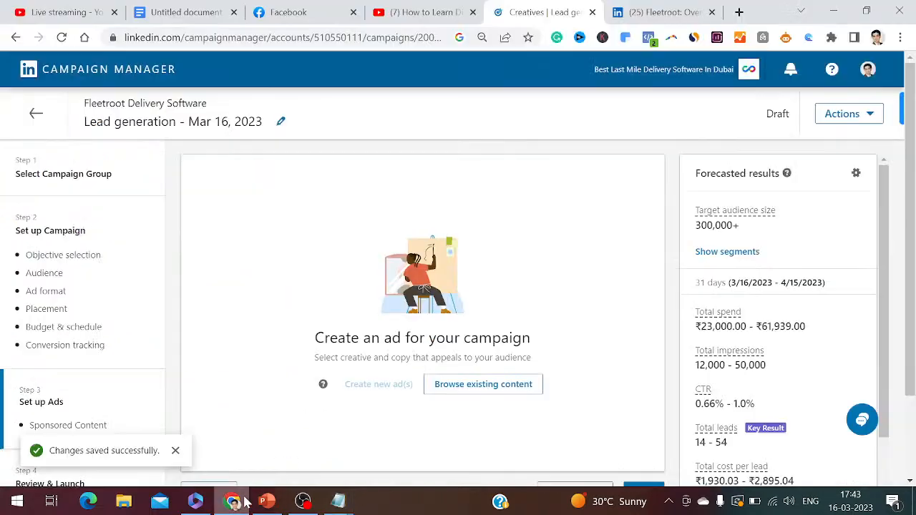
# In Chrome, browse the campaign's existing content and sponsor the "Transform Your Delivery Business With Fleetroot Delivery Software" single image ad
pyautogui.click(231, 501)
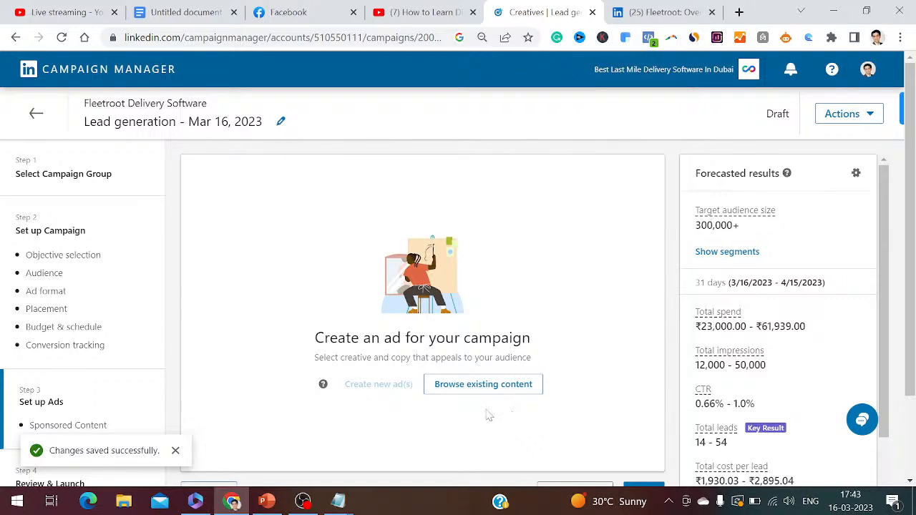
pyautogui.click(496, 388)
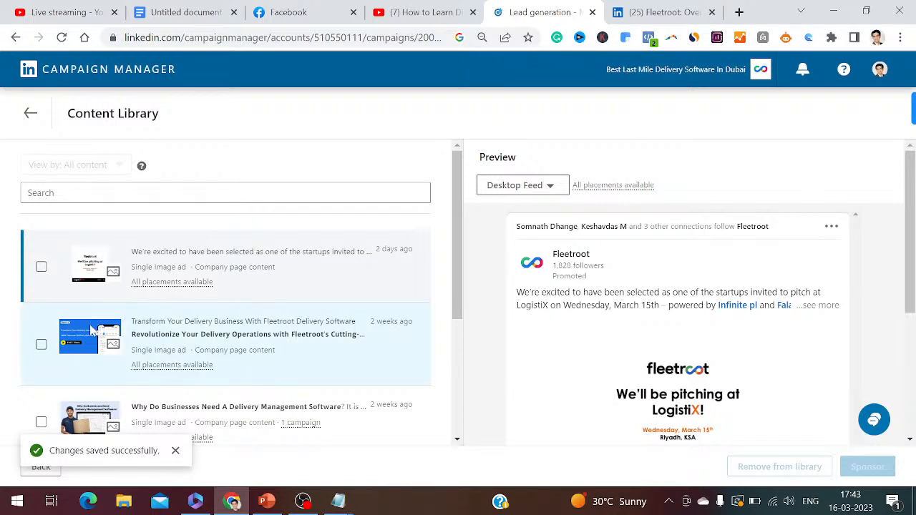
pyautogui.click(42, 345)
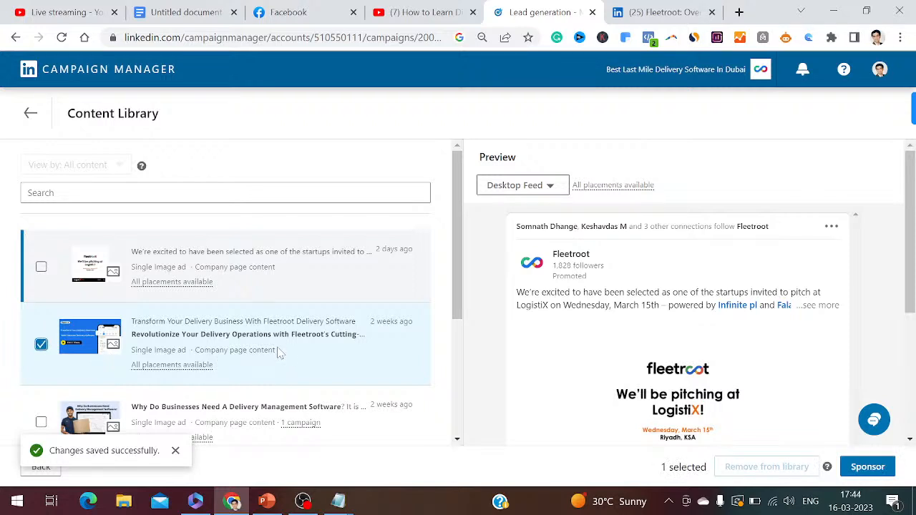
pyautogui.moveTo(461, 316); pyautogui.dragTo(466, 417)
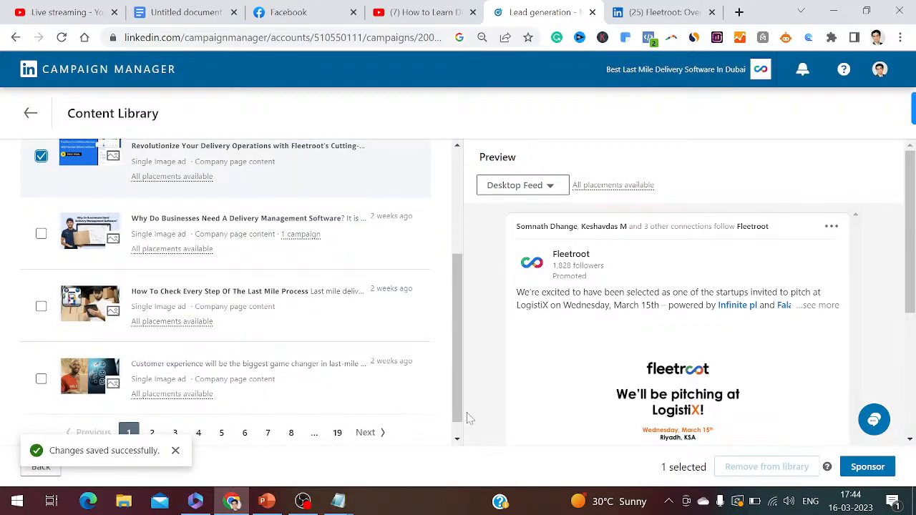
pyautogui.click(868, 466)
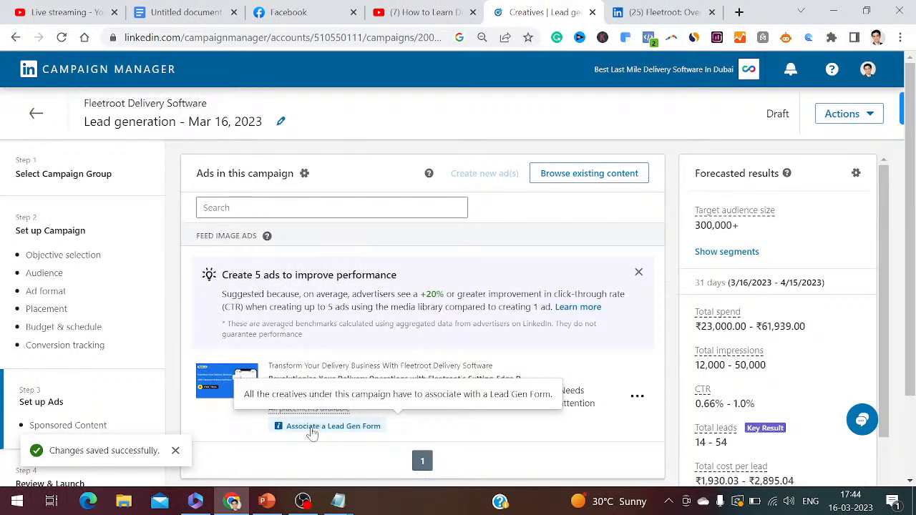
# In Notepad, complete item 20 as "Click on associate a Lead Gen form" and start item 21
pyautogui.click(350, 503)
pyautogui.write('Click on asso')
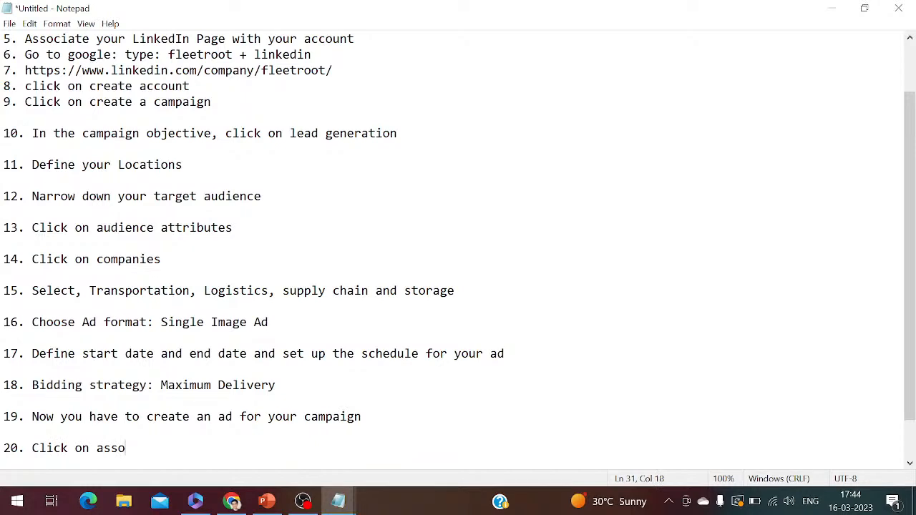
pyautogui.write('ciate a Lead Gen form')
pyautogui.press('Return')
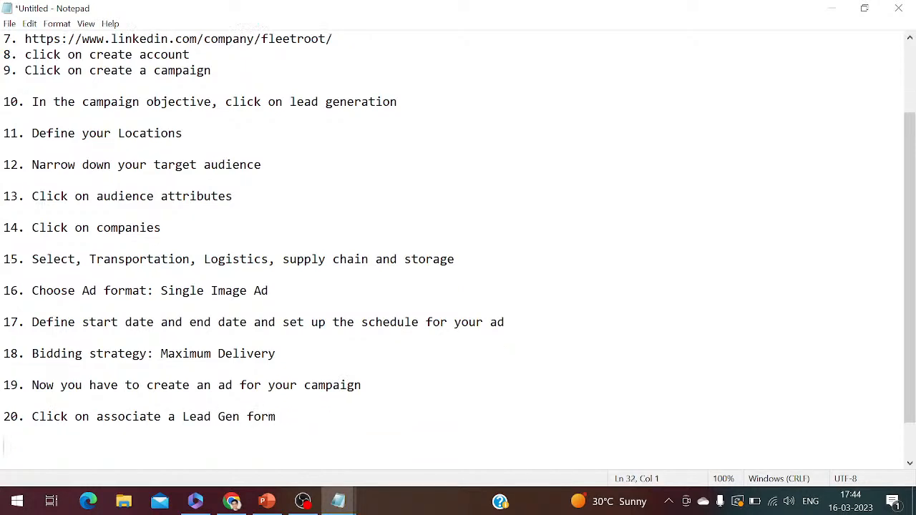
pyautogui.press('Return')
pyautogui.write('21.')
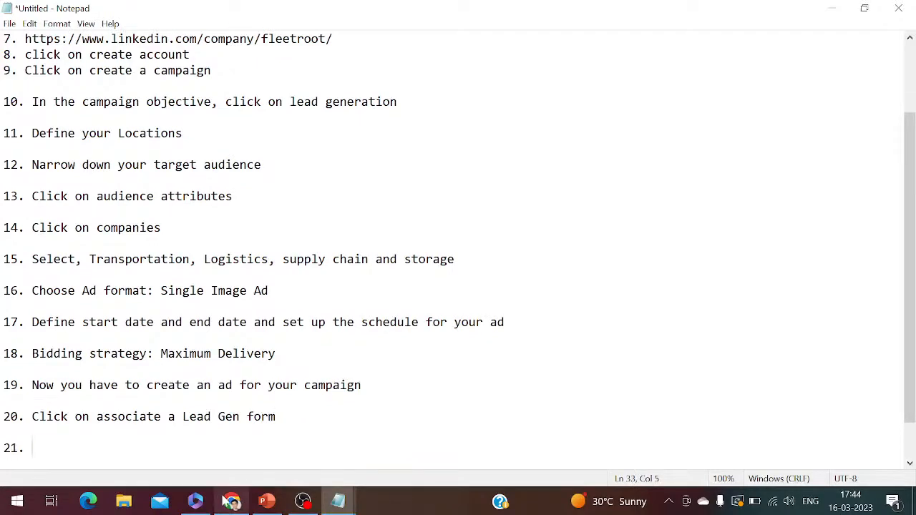
# In Chrome, open the ad's Lead Gen Form association, review its ad, form details and preview, and save the ad
pyautogui.click(230, 502)
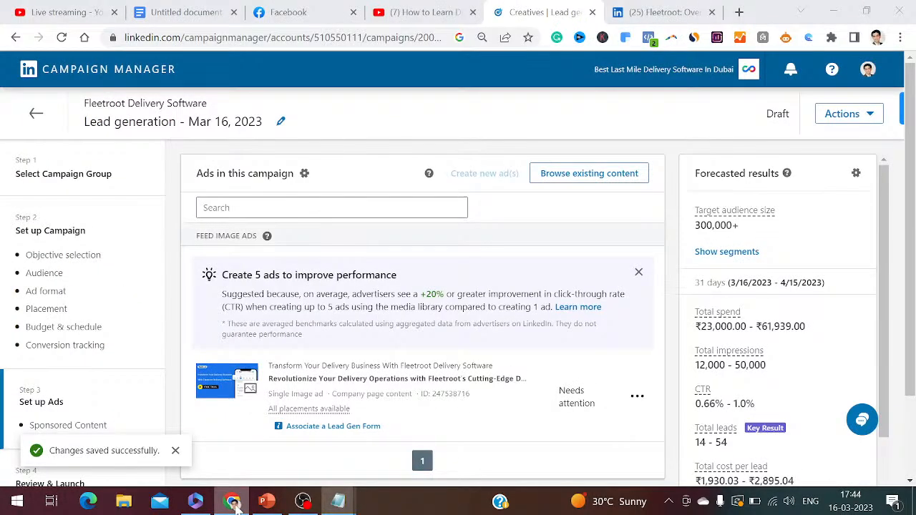
pyautogui.click(305, 427)
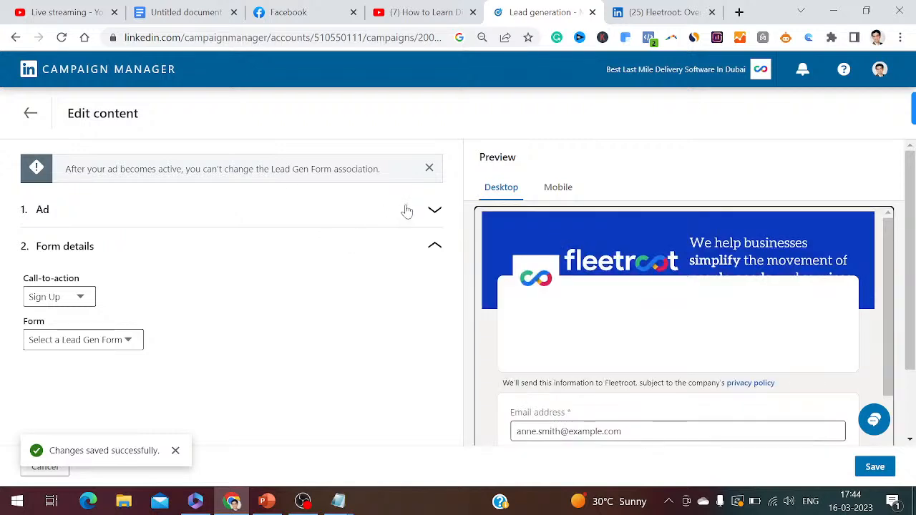
pyautogui.click(433, 211)
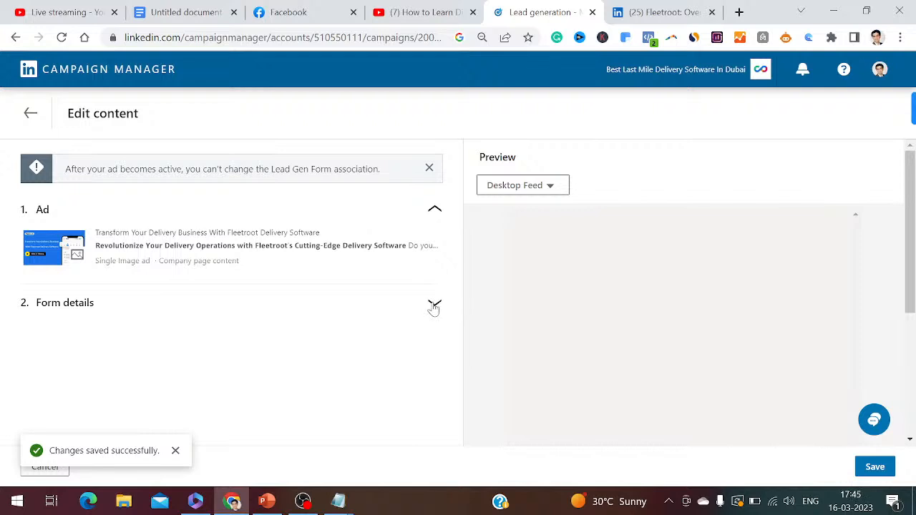
pyautogui.click(435, 303)
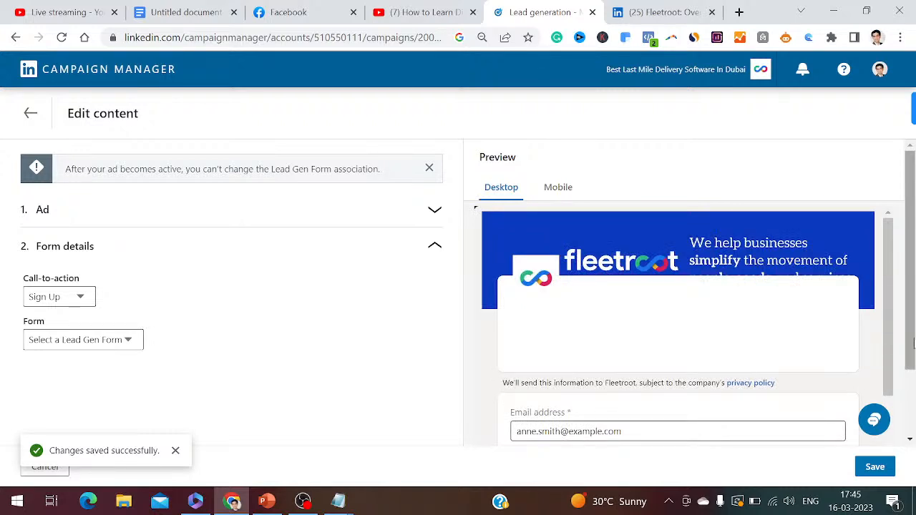
pyautogui.scroll(-1, 912, 343)
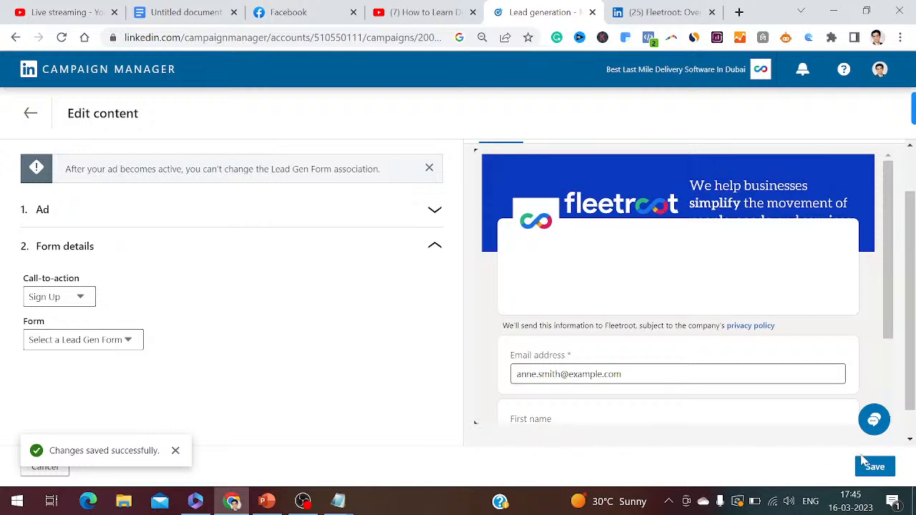
pyautogui.scroll(-2, 910, 379)
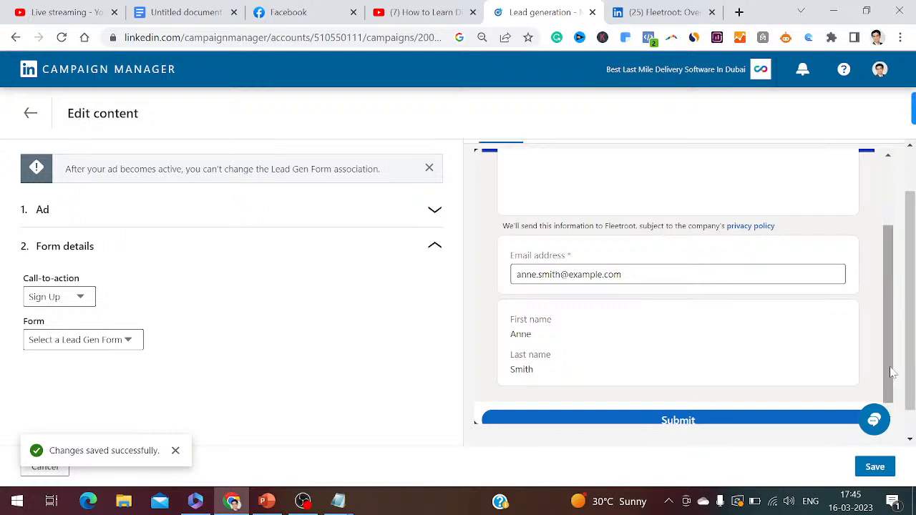
pyautogui.moveTo(891, 372); pyautogui.dragTo(913, 405)
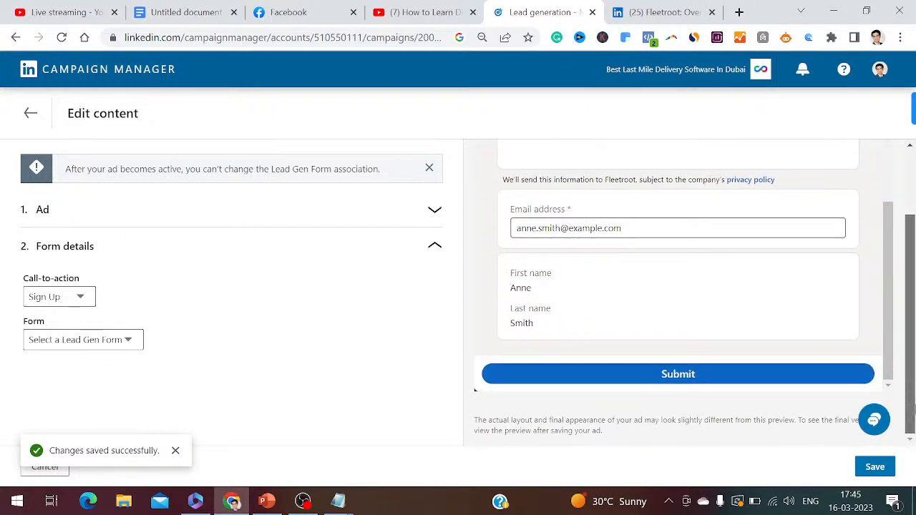
pyautogui.click(875, 467)
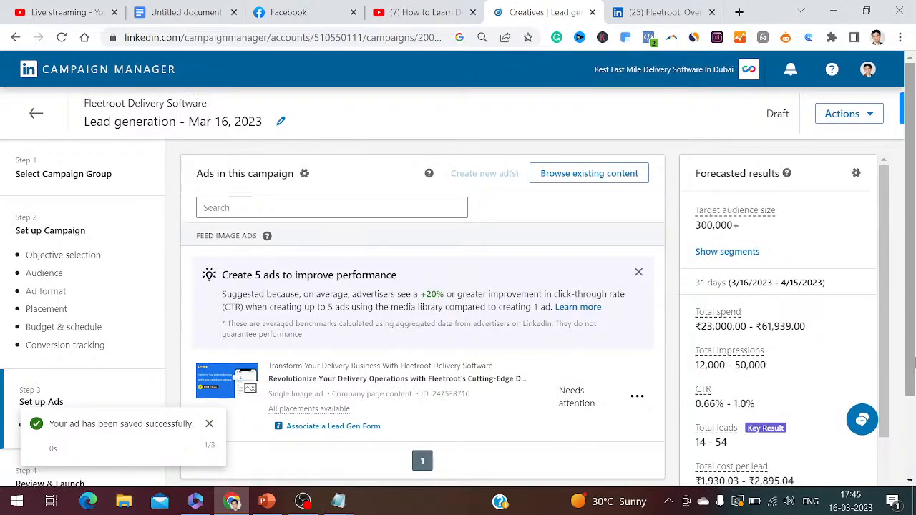
# Continue to Review & Launch and examine the campaign's objective, audience, placement, budget and schedule
pyautogui.scroll(-1, 913, 363)
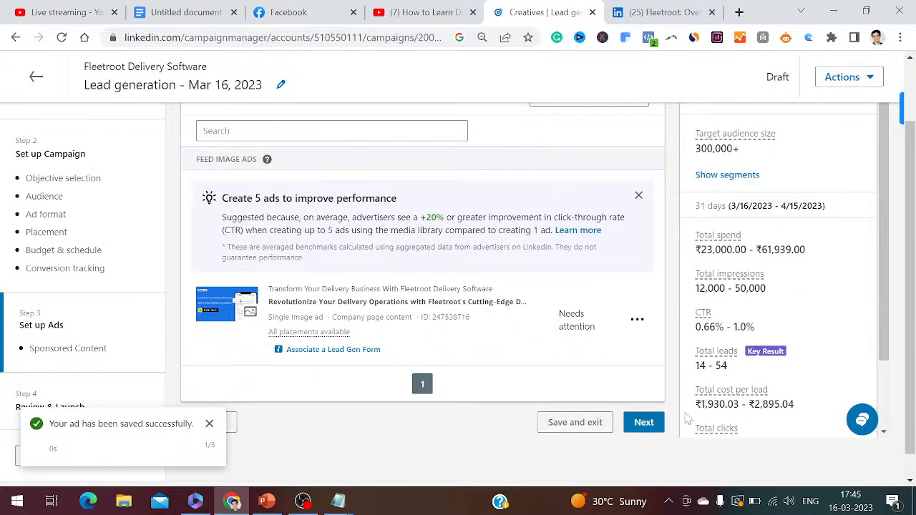
pyautogui.click(644, 422)
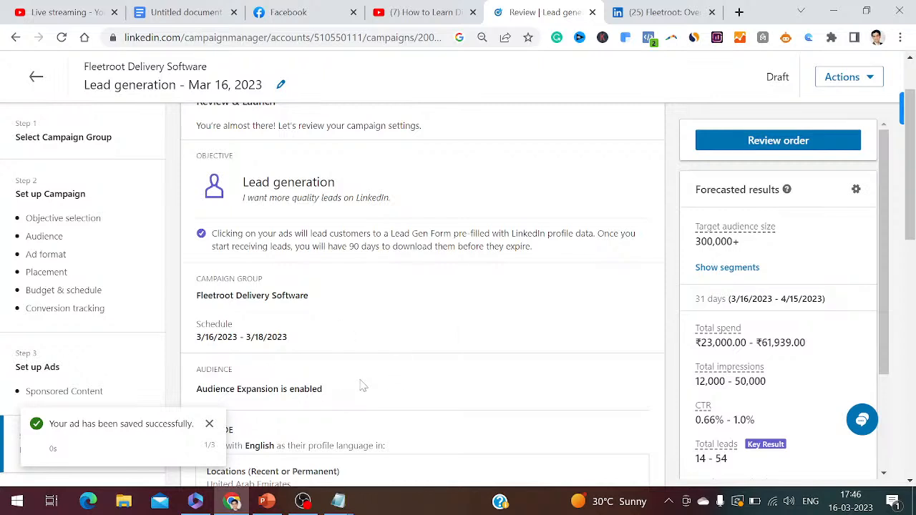
pyautogui.moveTo(914, 231); pyautogui.dragTo(911, 313)
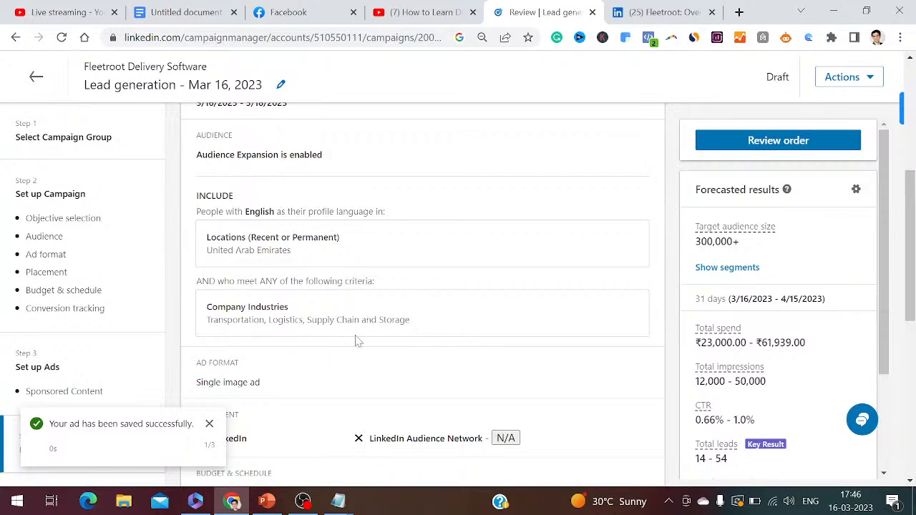
pyautogui.moveTo(910, 315); pyautogui.dragTo(911, 386)
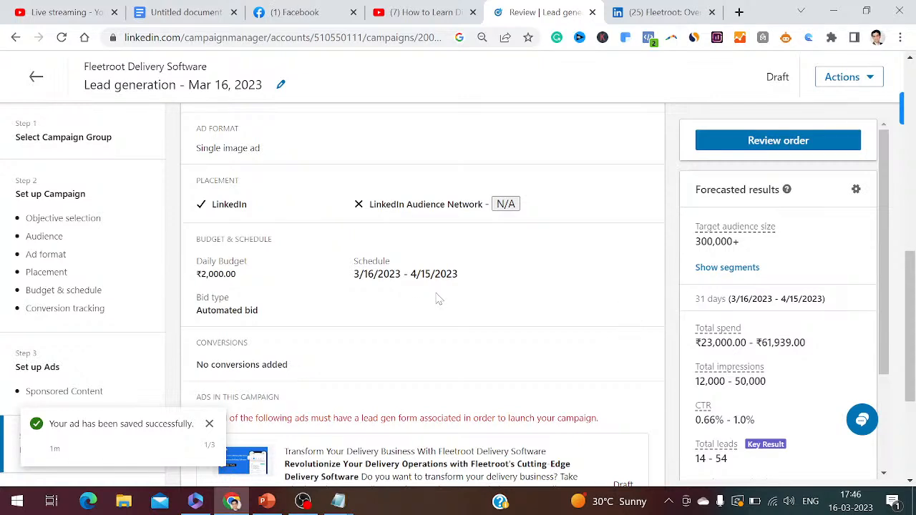
pyautogui.moveTo(913, 363); pyautogui.dragTo(914, 406)
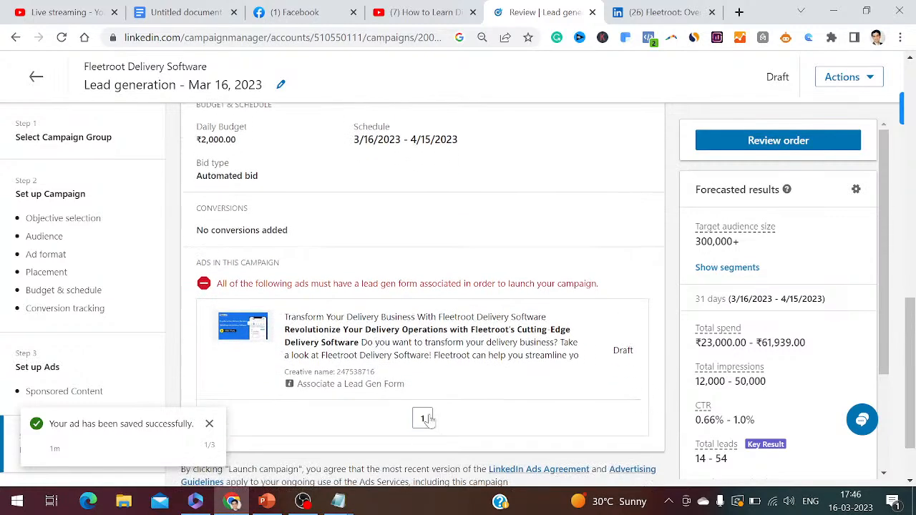
# Check the campaign's ads and forecasted results, and save the campaign and exit the setup without launching it
pyautogui.click(210, 422)
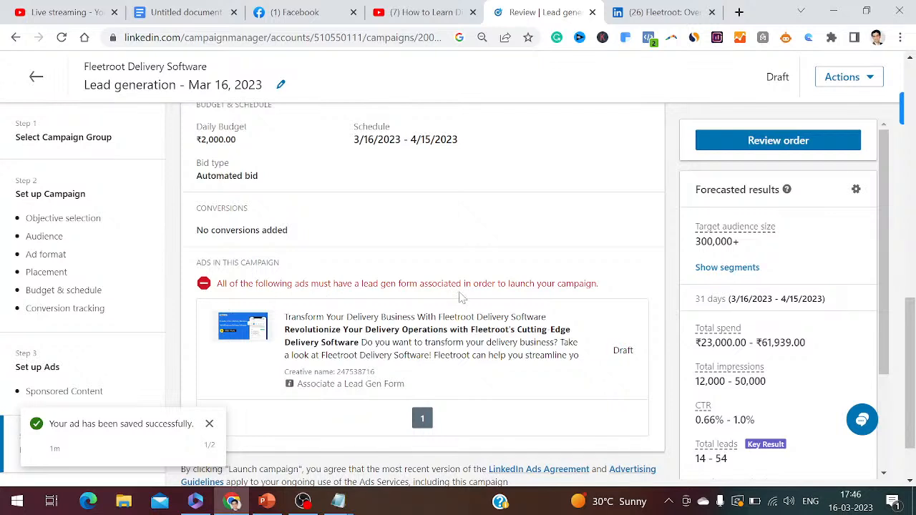
pyautogui.moveTo(912, 364); pyautogui.dragTo(914, 390)
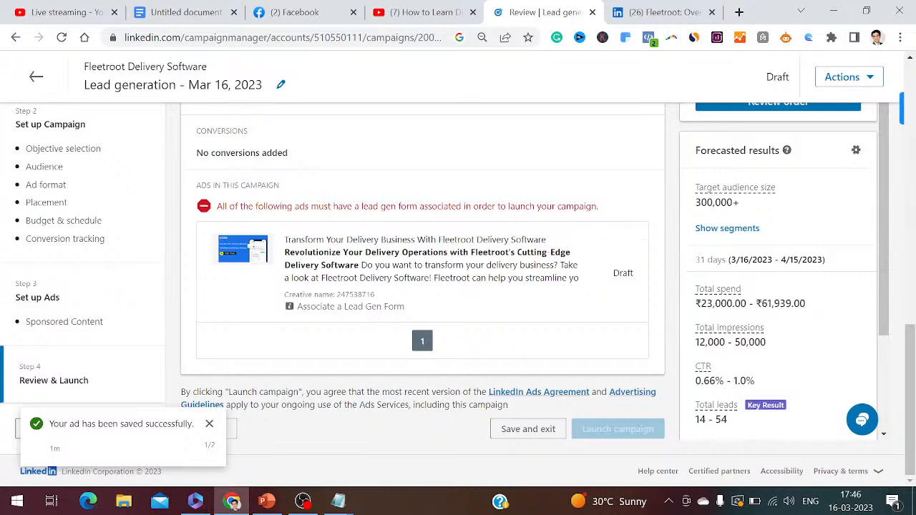
pyautogui.moveTo(884, 332); pyautogui.dragTo(900, 406)
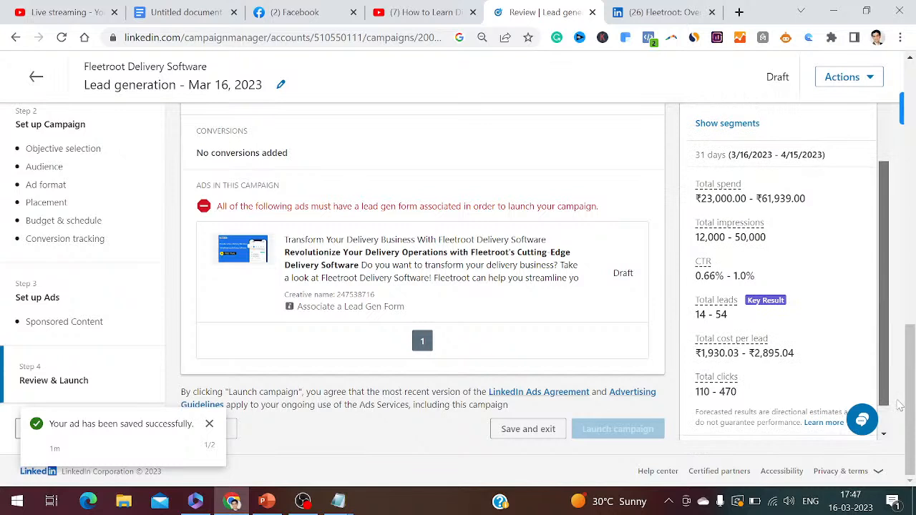
pyautogui.click(513, 434)
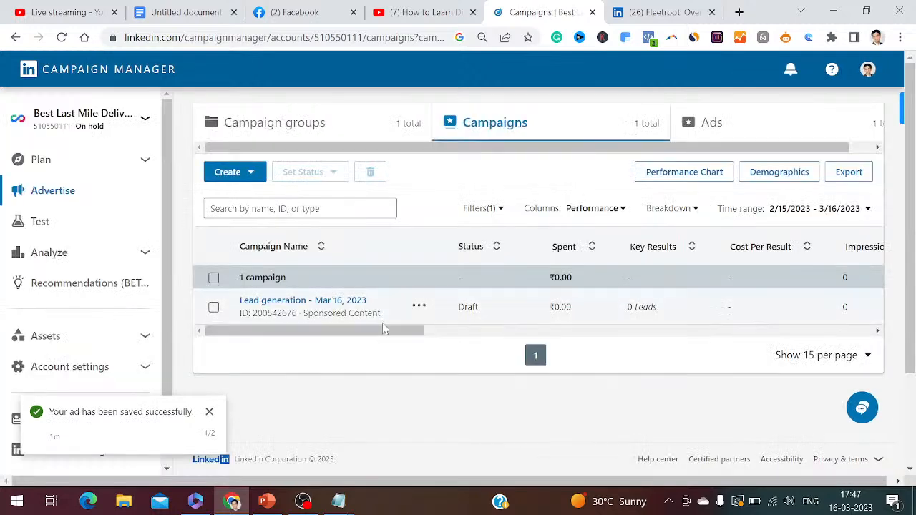
# Open the saved lead generation campaign's ads, view the Fleetroot ad as a LinkedIn post, and return to the campaign's ad list
pyautogui.click(334, 304)
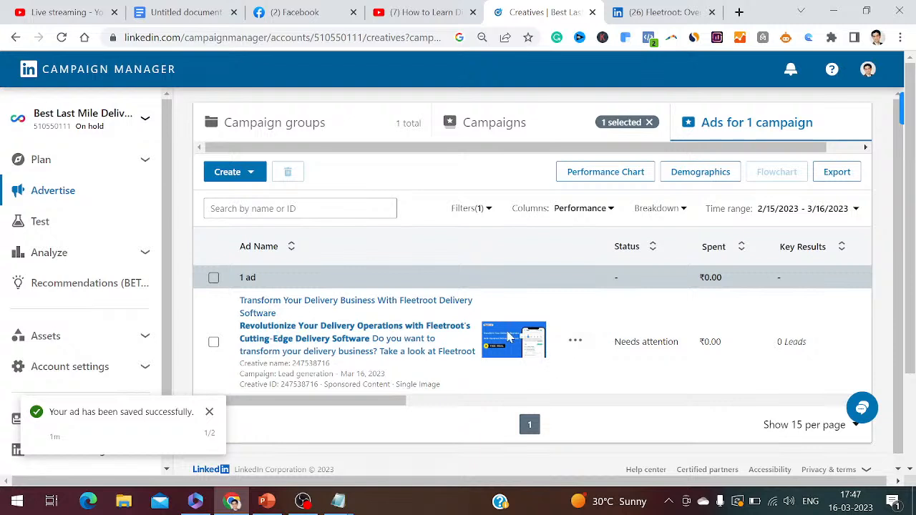
pyautogui.click(362, 331)
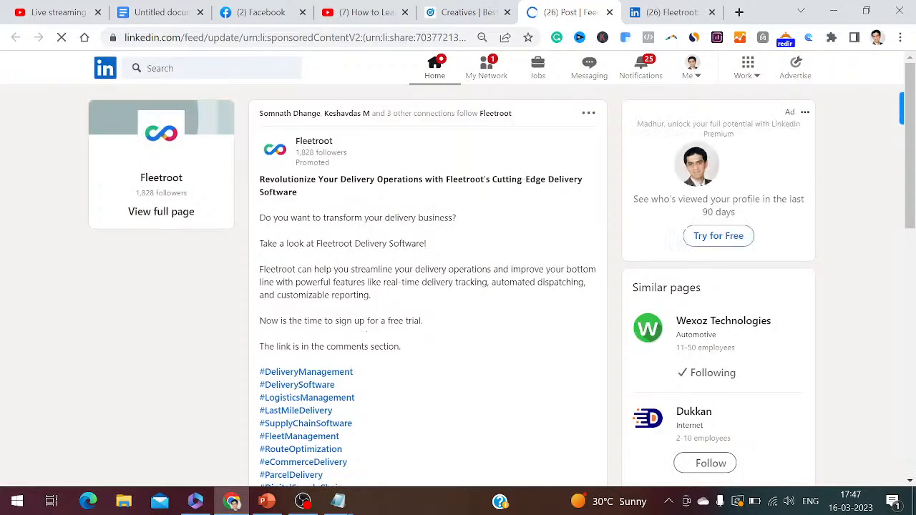
pyautogui.hotkey('ctrl', 'shift', 'Tab')
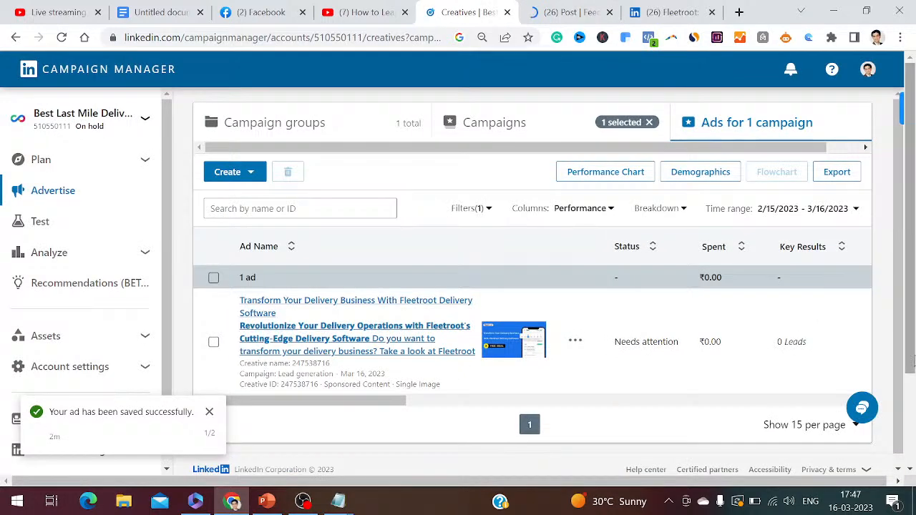
pyautogui.scroll(-2, 912, 361)
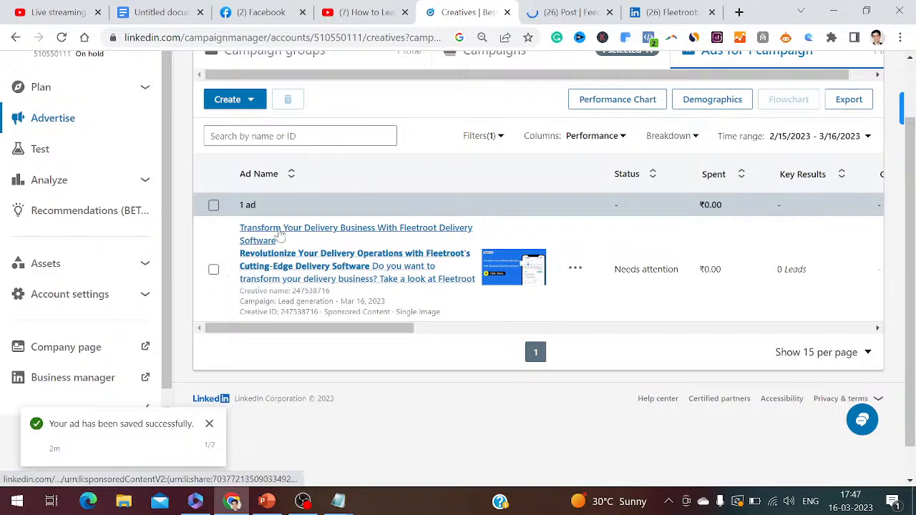
# Switch to the PowerPoint presentation and show slide 5 on defining the target audience
pyautogui.click(266, 501)
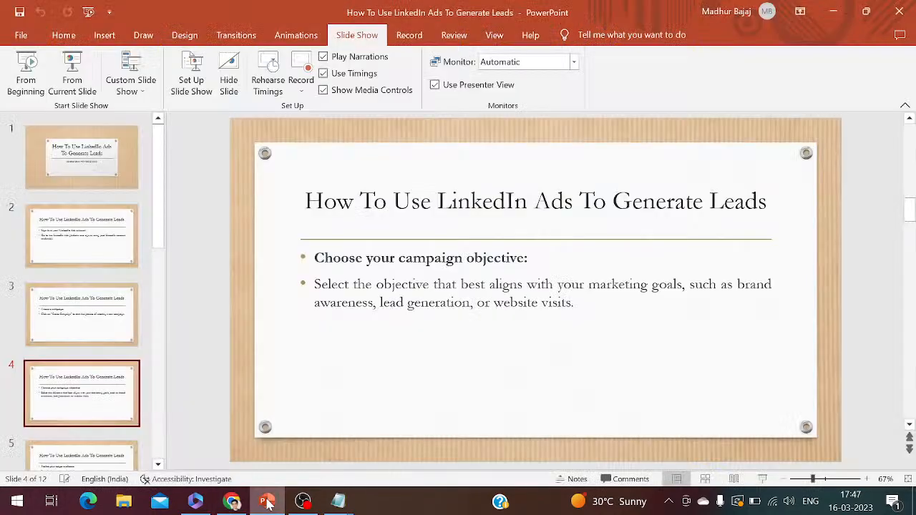
pyautogui.click(112, 460)
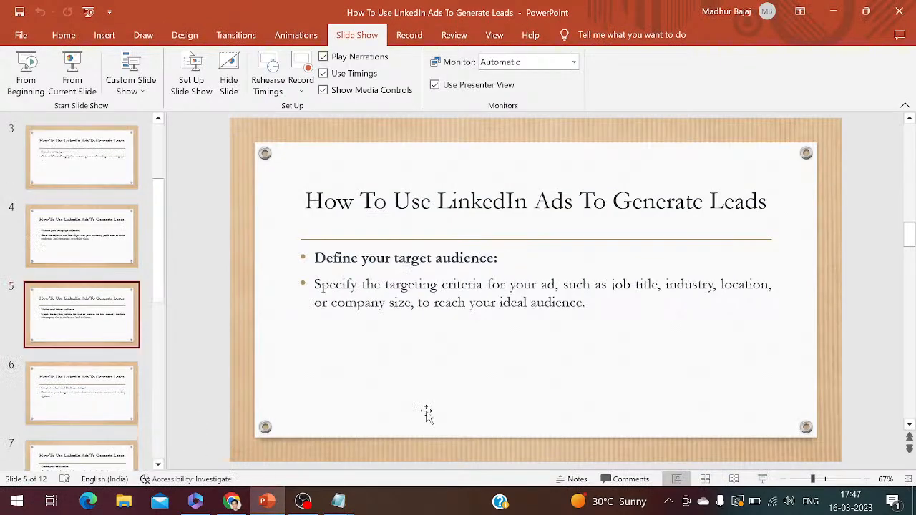
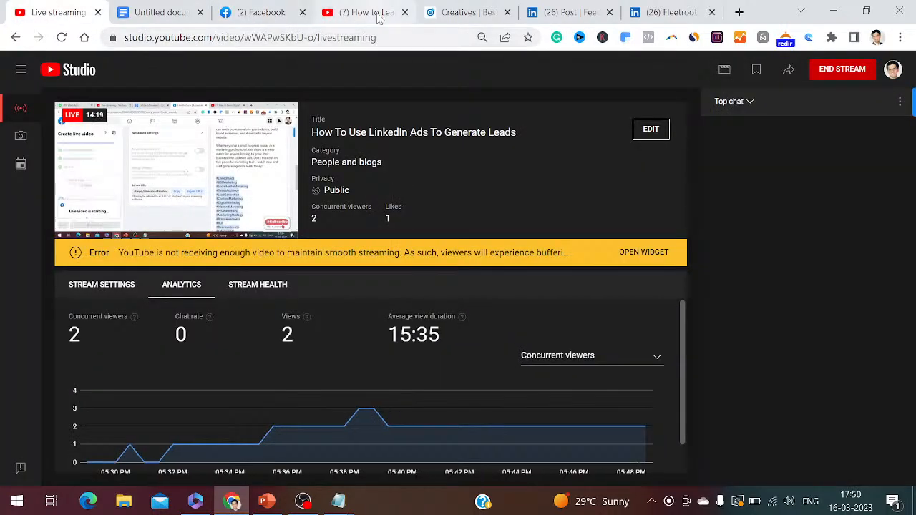
# Open ChatGPT at chat.openai.com in the browser tab holding the Fleetroot LinkedIn post
pyautogui.click(561, 12)
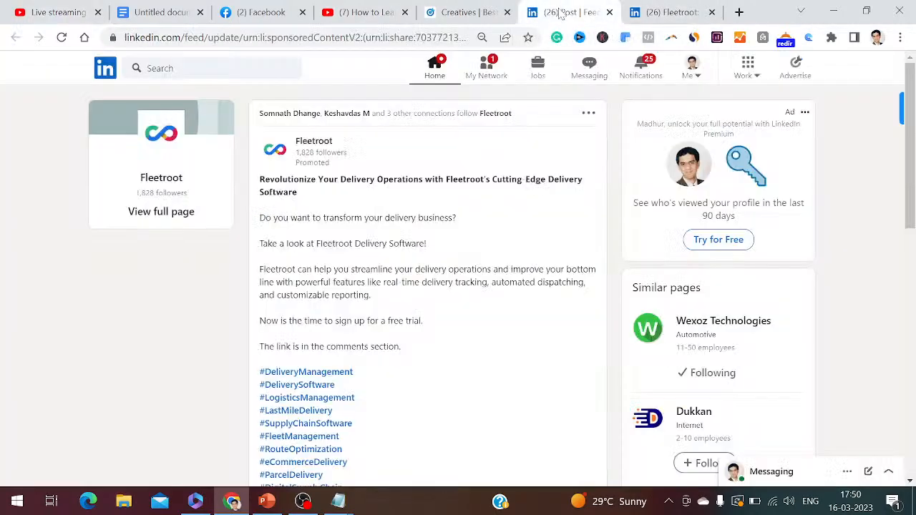
pyautogui.click(517, 28)
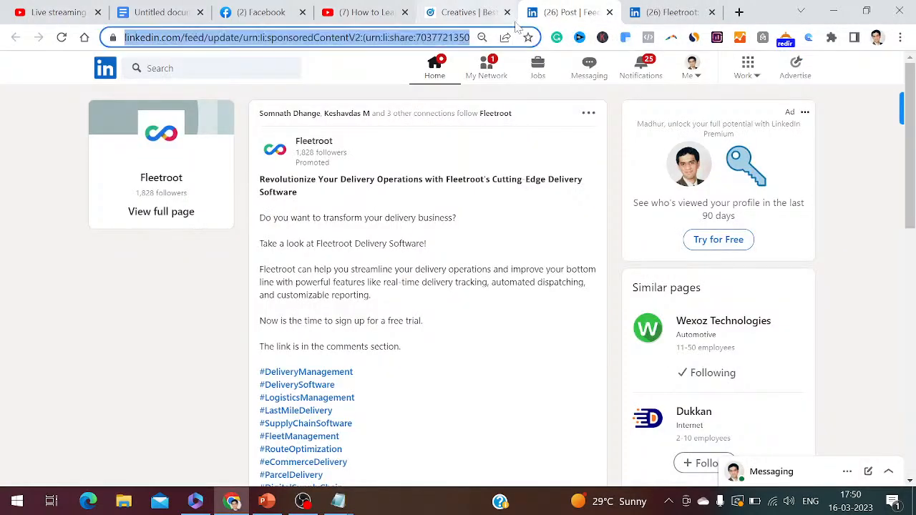
pyautogui.write('ch')
pyautogui.press('Return')
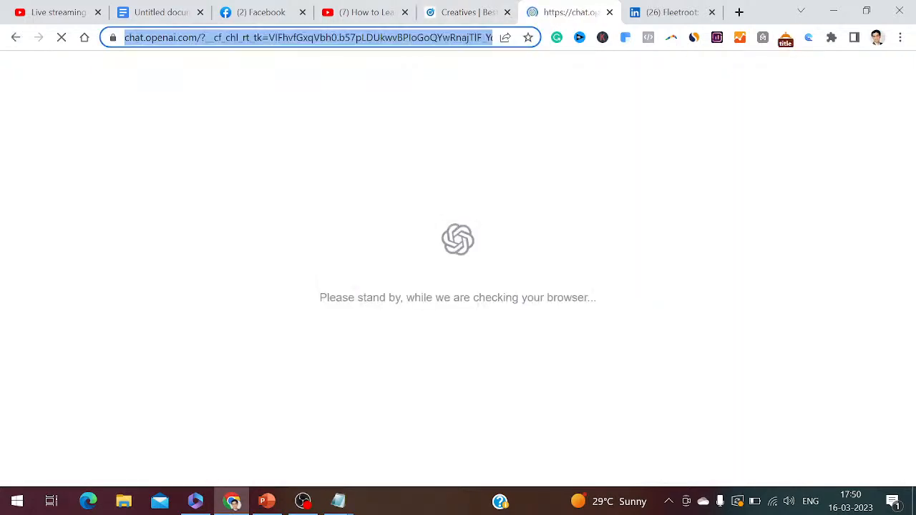
# Switch to the Notepad notes and fill item 21 with "Open:" followed by the copied ChatGPT address
pyautogui.moveTo(342, 499)
pyautogui.click(416, 440)
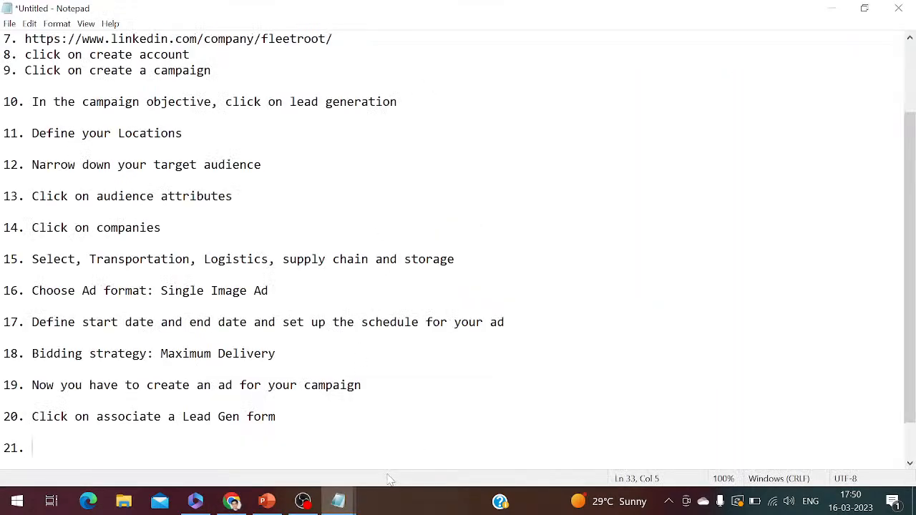
pyautogui.write('Open:')
pyautogui.hotkey('ctrl', 'v')
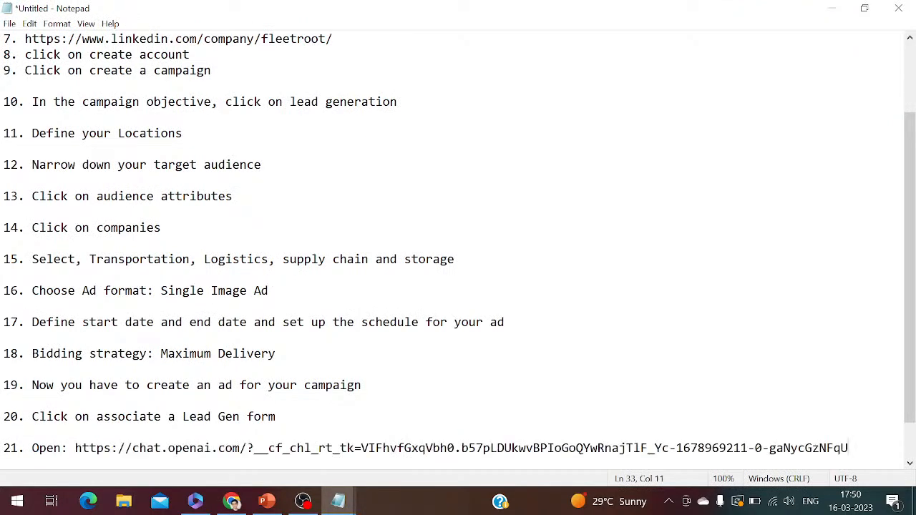
# Add item 22, "Sign up for the account over here", to the Notepad notes and start item 23
pyautogui.press('Return')
pyautogui.press('Return')
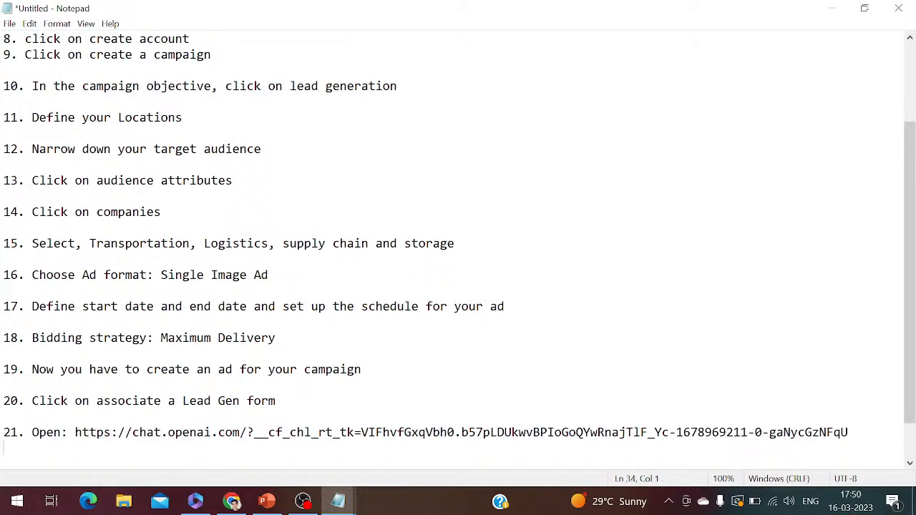
pyautogui.write('22.')
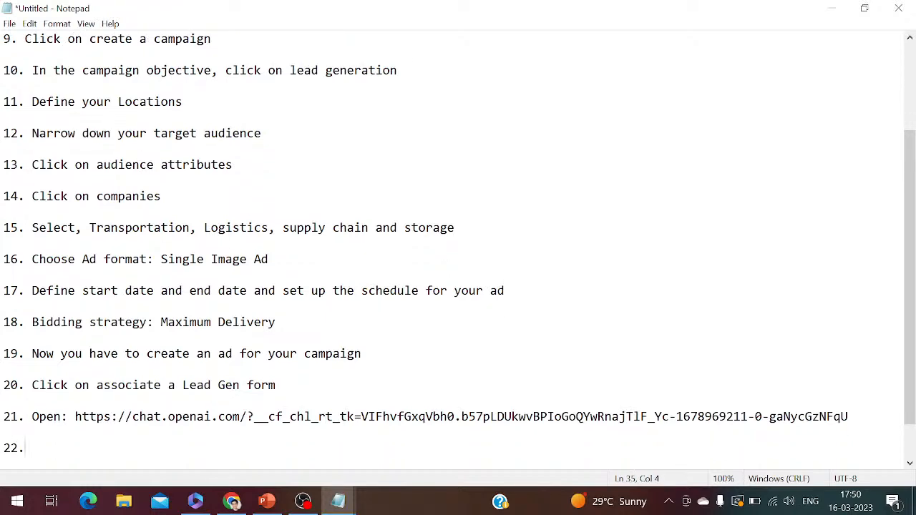
pyautogui.click(231, 501)
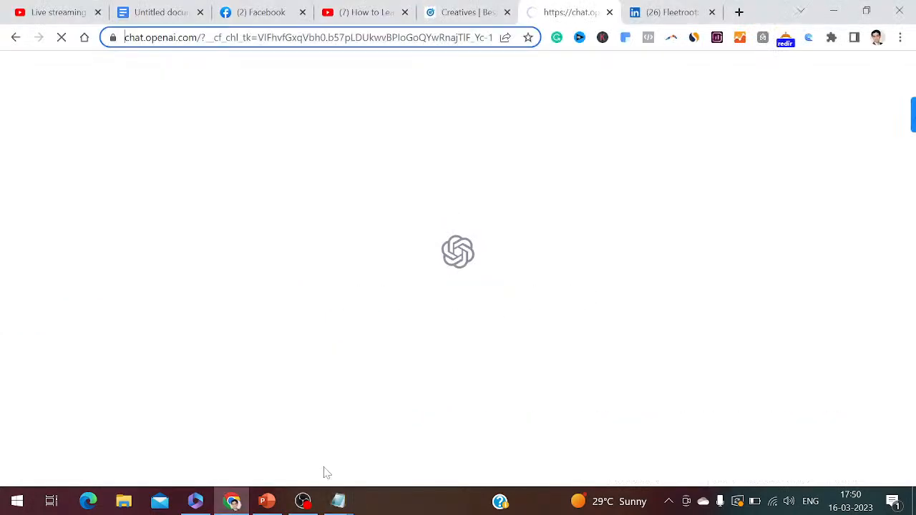
pyautogui.moveTo(335, 501)
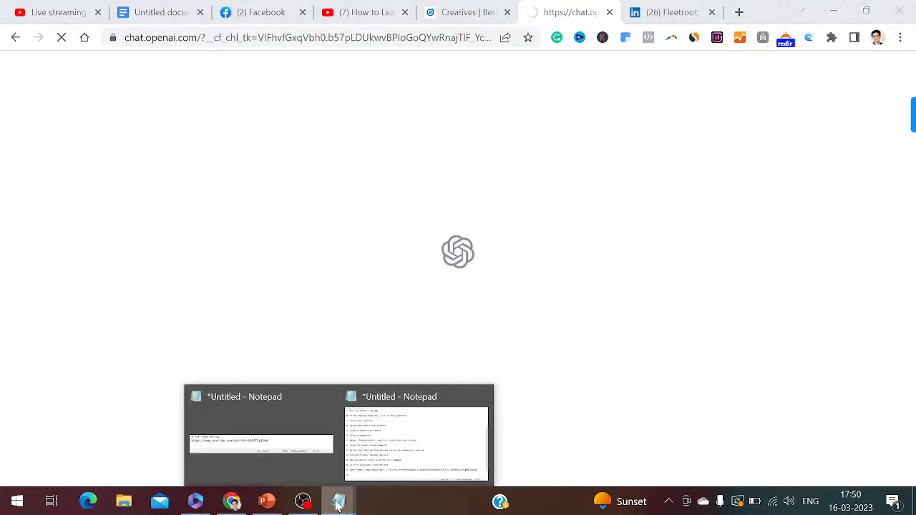
pyautogui.click(390, 468)
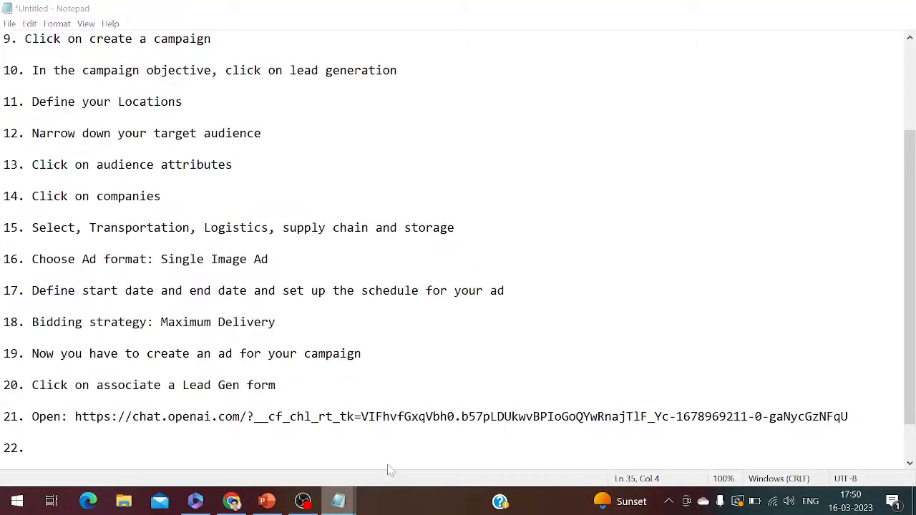
pyautogui.write('Sign up')
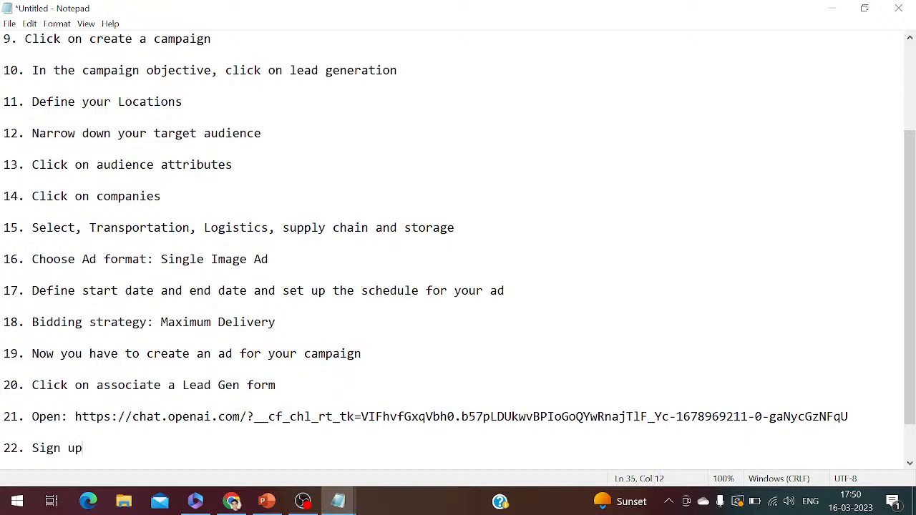
pyautogui.write(' for the account o')
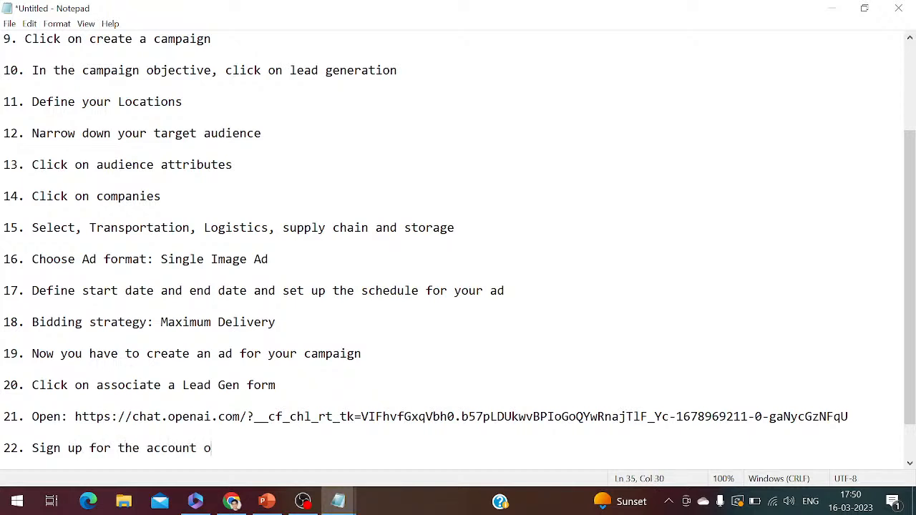
pyautogui.write('ver here')
pyautogui.press('Return')
pyautogui.press('Return')
pyautogui.write('23.')
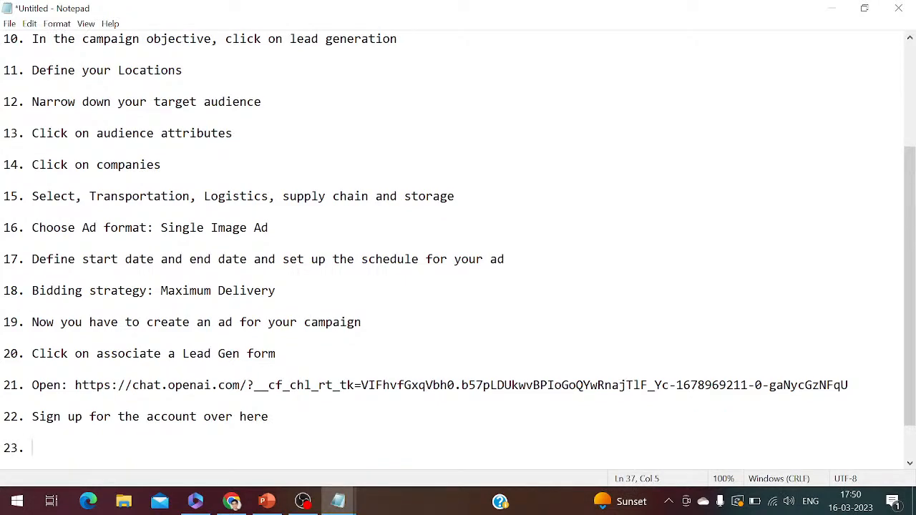
# Switch to ChatGPT in the browser and submit the prompt "write ad headline for fleetroot last mile delivery software"
pyautogui.hotkey('alt', 'Tab')
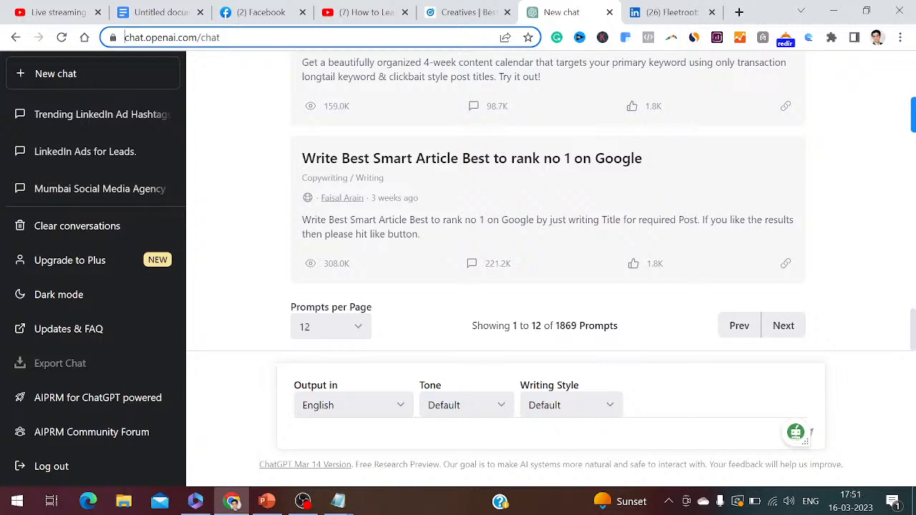
pyautogui.write('writ')
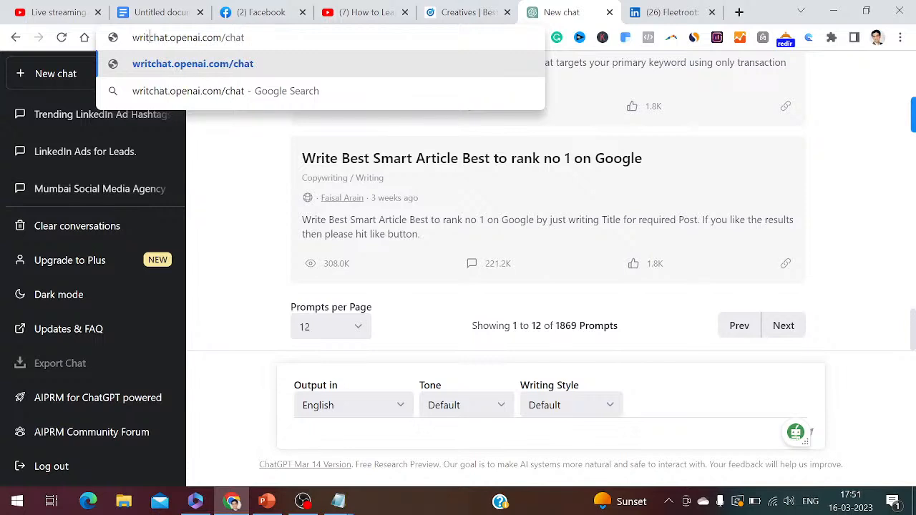
pyautogui.click(289, 432)
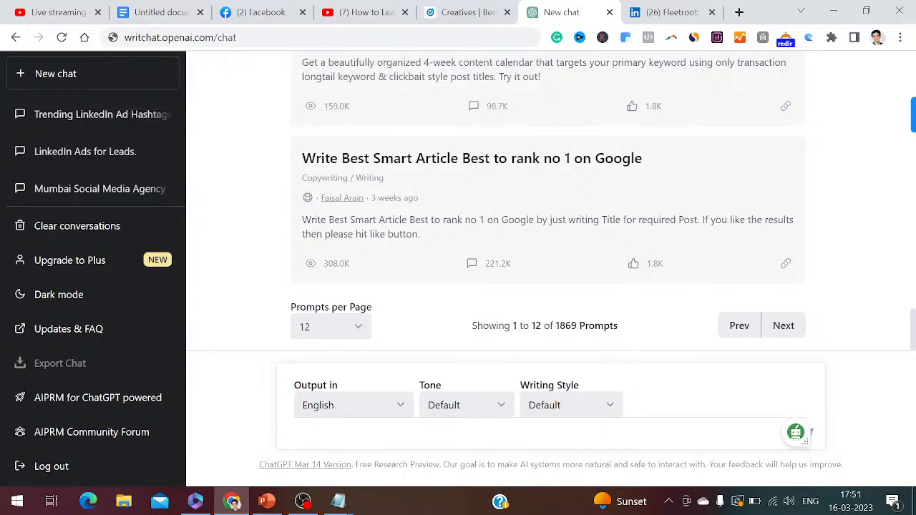
pyautogui.write('write ad headline for')
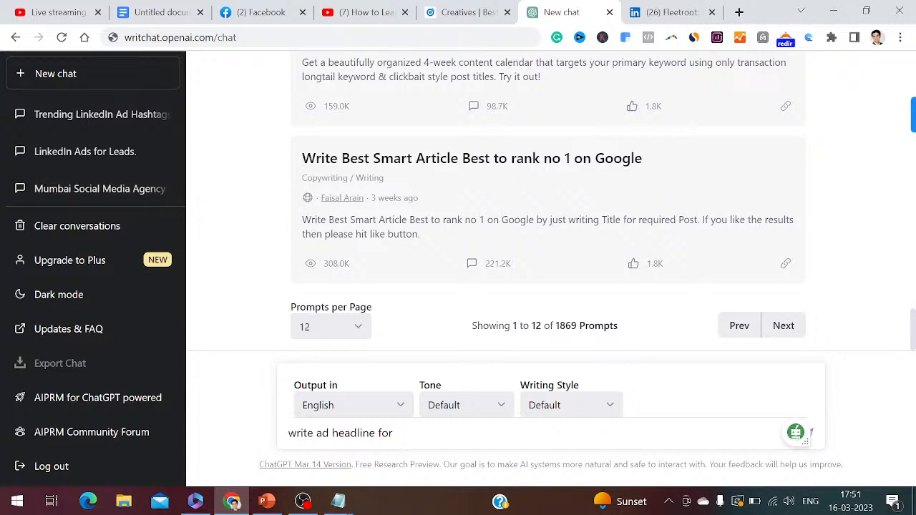
pyautogui.write(' fleetroot last mile del')
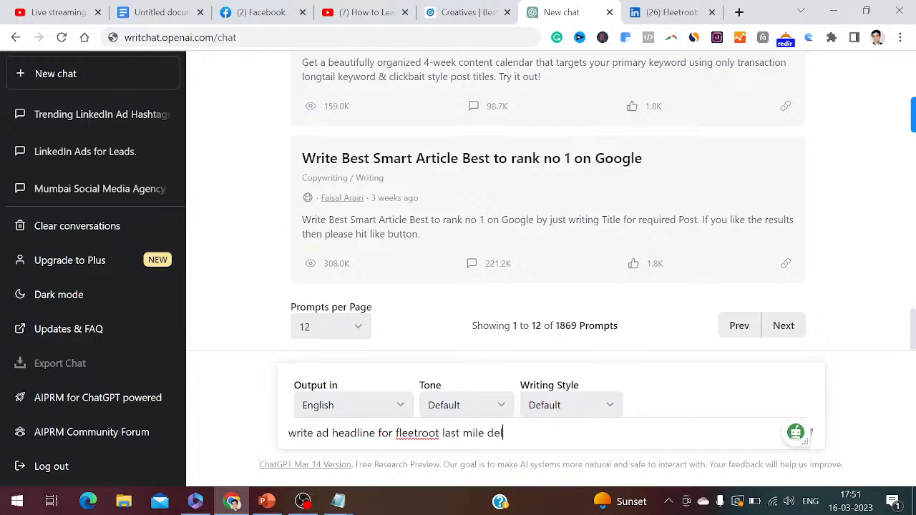
pyautogui.write('ivery software')
pyautogui.press('Return')
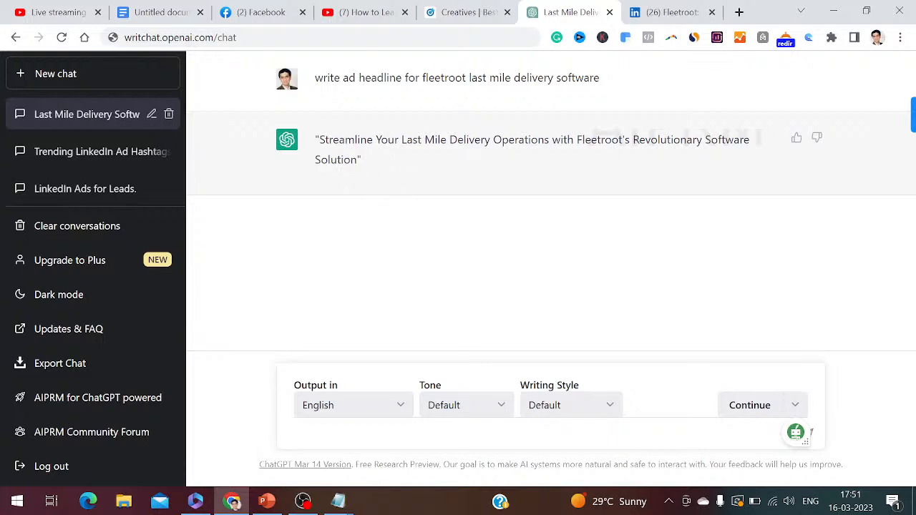
# Copy the generated headline, "Streamline Your Last Mile Delivery Operations with Fleetroot's Revolutionary Software Solution", into item 23 of the Notepad notes
pyautogui.moveTo(319, 139); pyautogui.dragTo(414, 198)
pyautogui.hotkey('ctrl', 'c')
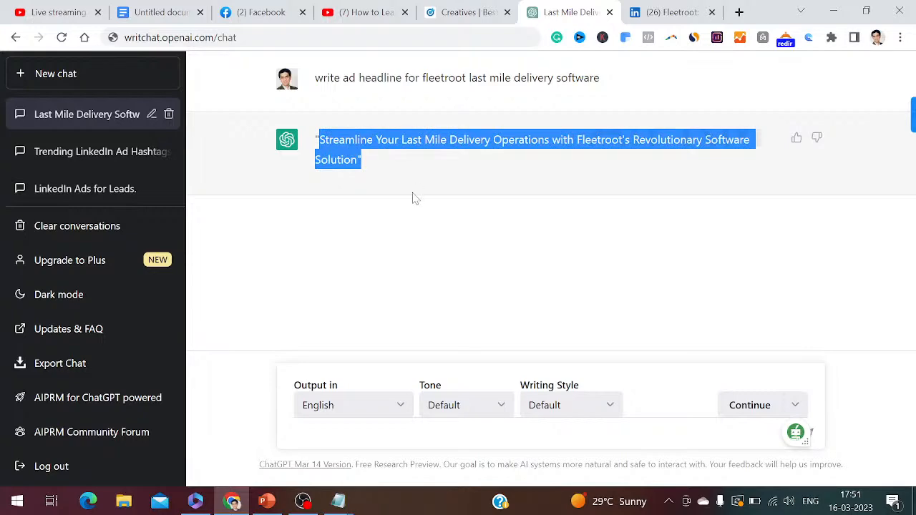
pyautogui.click(339, 501)
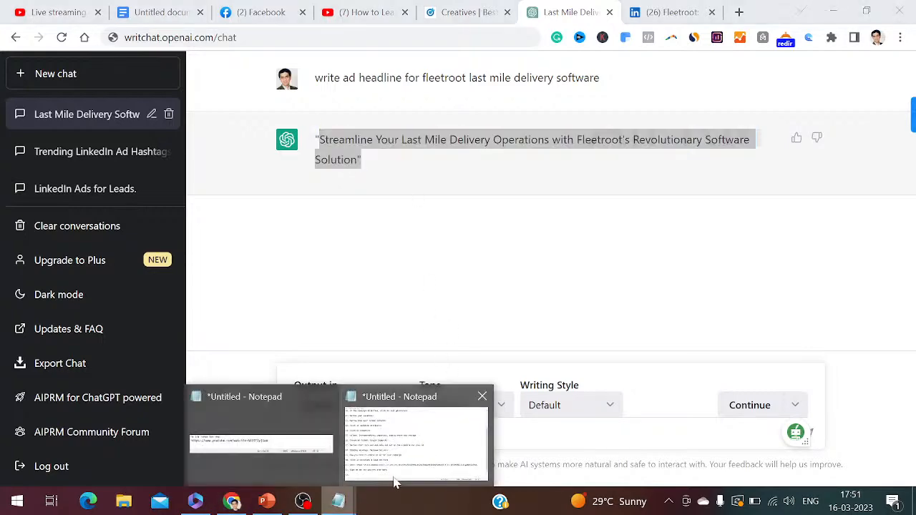
pyautogui.click(393, 484)
pyautogui.hotkey('ctrl', 'v')
# Add item 24, "Open quillbot", to the notes and start item 25
pyautogui.press('Return')
pyautogui.press('Return')
pyautogui.write('2')
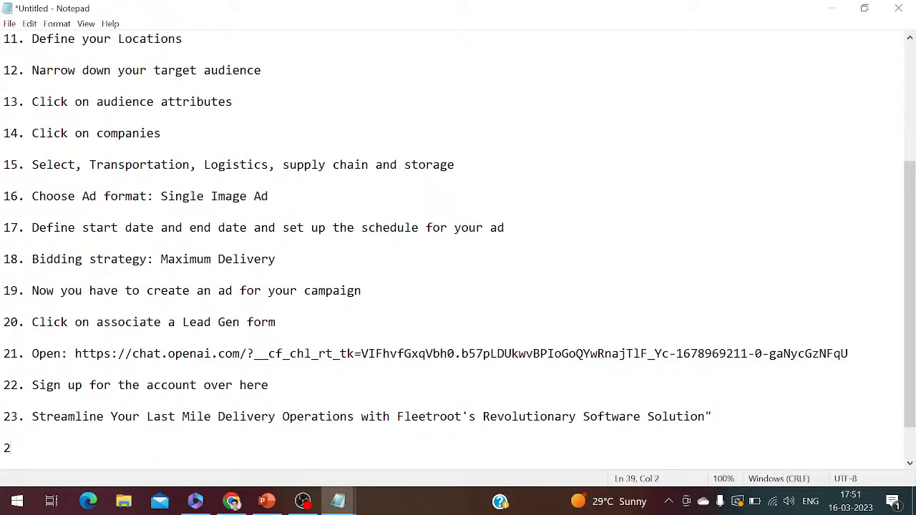
pyautogui.write('4. Open quillbot')
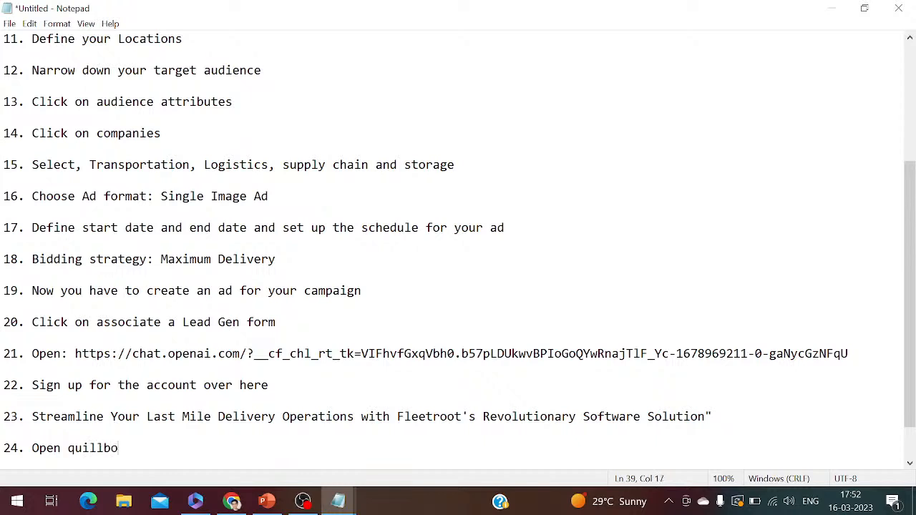
pyautogui.press('Return')
pyautogui.press('Return')
pyautogui.write('25.')
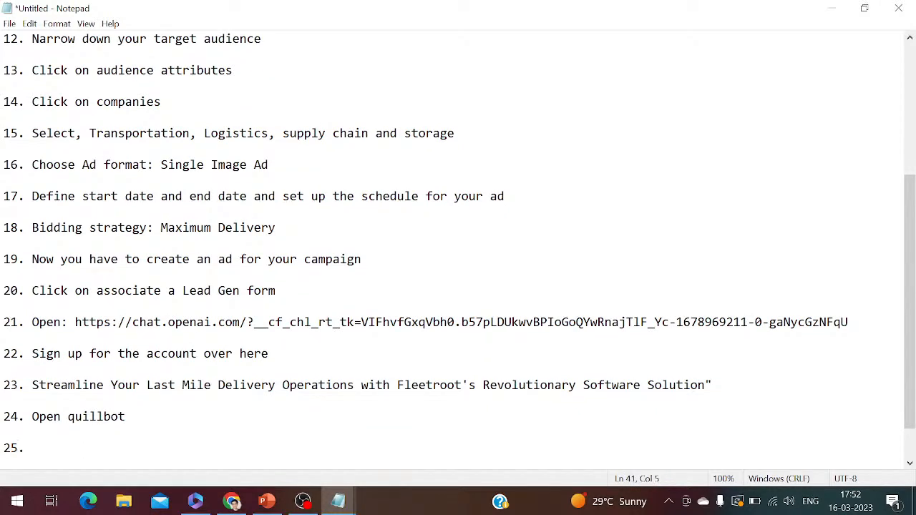
# Switch to the browser and open quillbot.com in a new tab
pyautogui.click(236, 500)
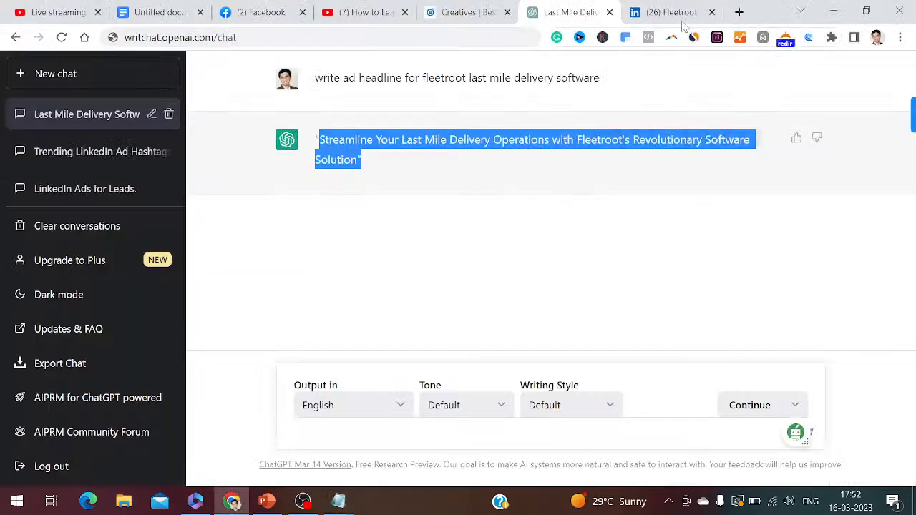
pyautogui.click(739, 12)
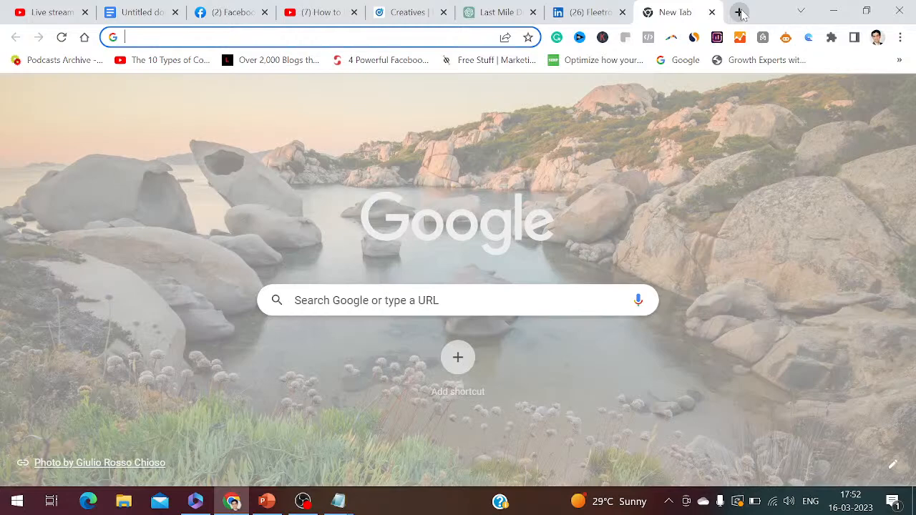
pyautogui.write('quillbot.com')
pyautogui.press('Return')
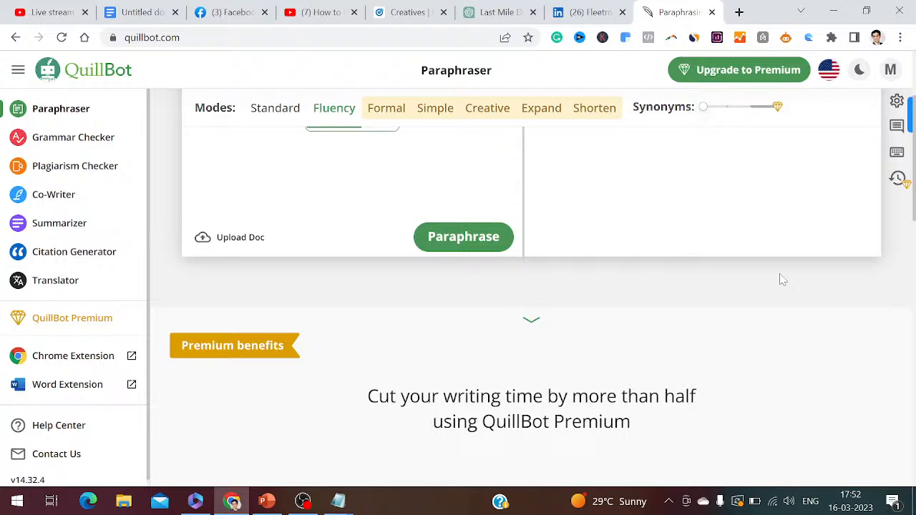
# Paste the ad headline into the QuillBot Paraphraser, paraphrase it in Fluency mode, and rephrase it once more
pyautogui.scroll(3, 782, 280)
pyautogui.click(351, 259)
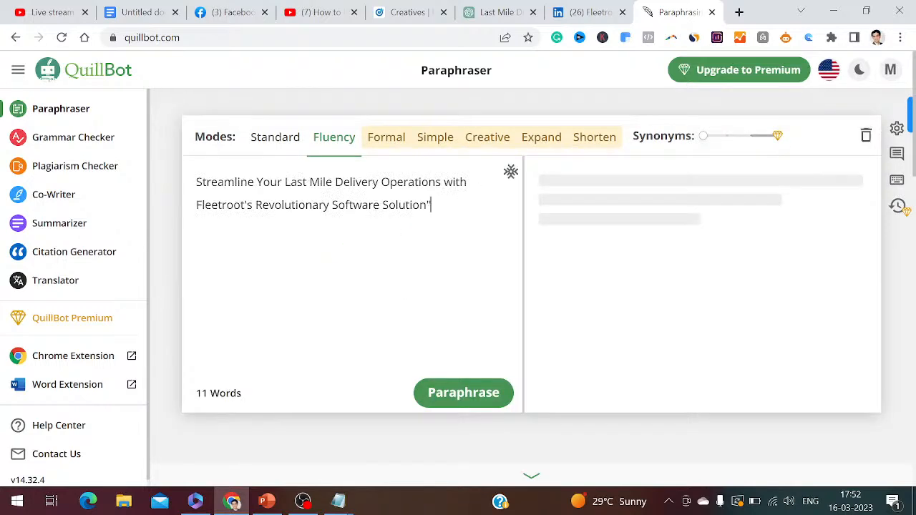
pyautogui.click(333, 142)
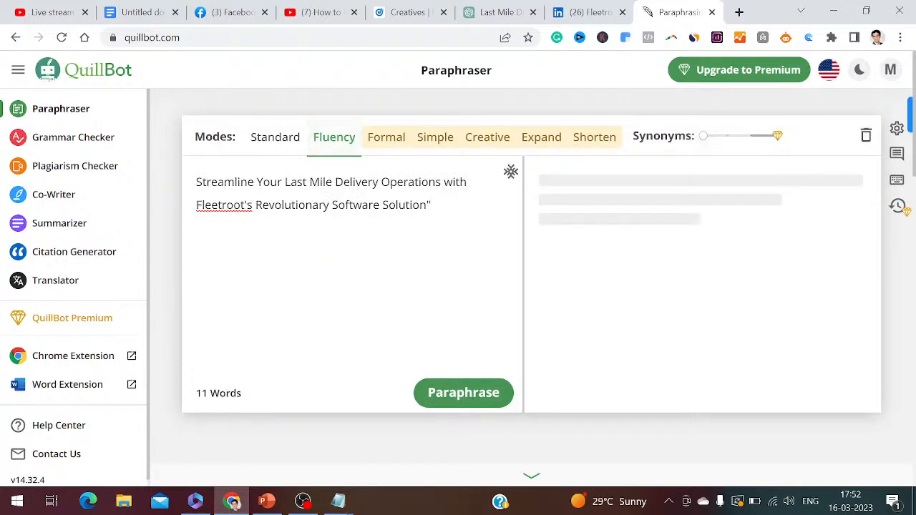
pyautogui.click(462, 399)
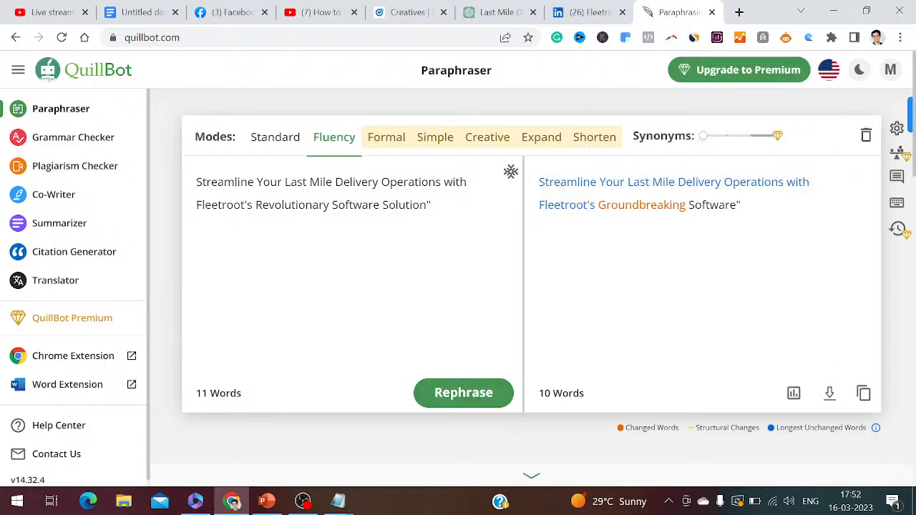
pyautogui.click(463, 401)
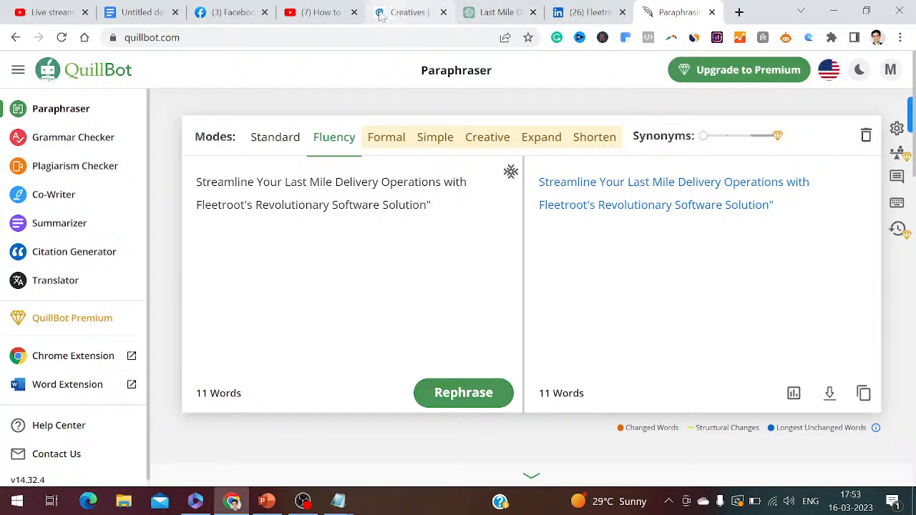
# Return to the ChatGPT chat and submit "write linkedin ad description for fleetroot last mile delivery software in 160 characters"
pyautogui.click(498, 12)
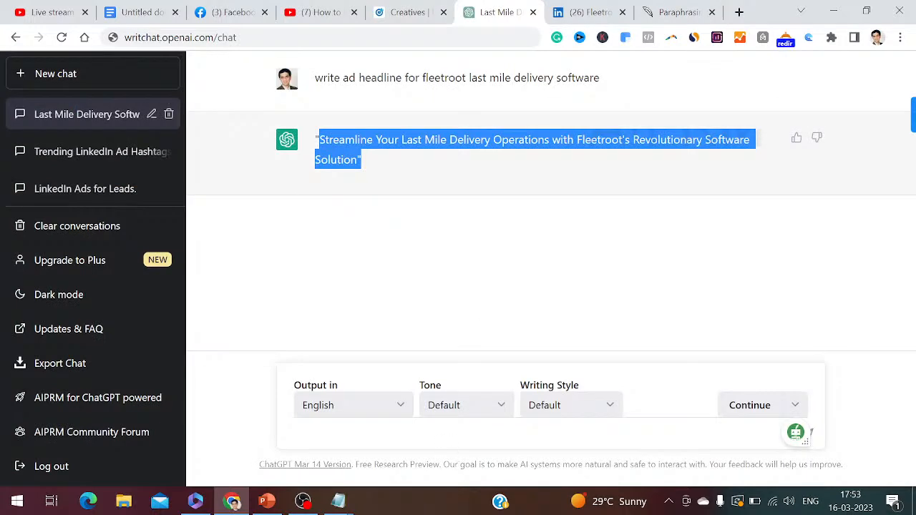
pyautogui.click(289, 432)
pyautogui.write('W')
pyautogui.press('BackSpace')
pyautogui.write('write linkedin ad description for fle')
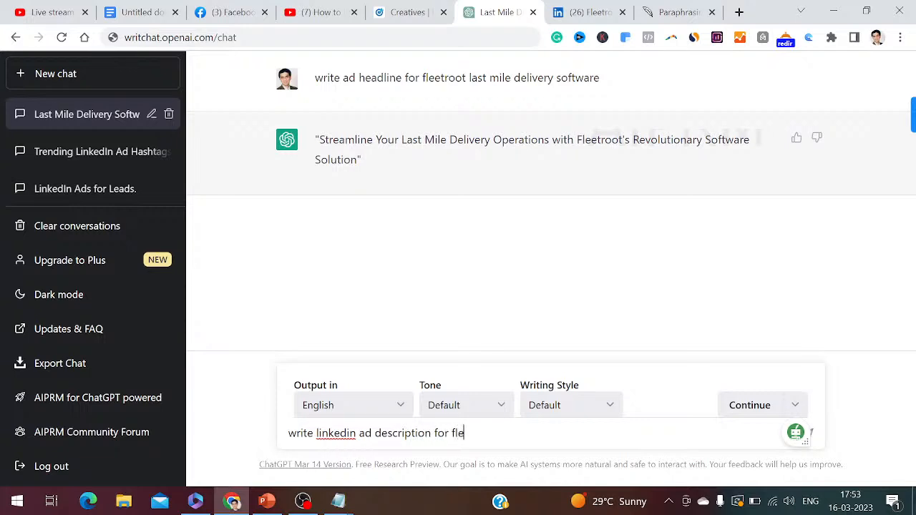
pyautogui.write('troot last mile delivery software in 160 characters')
pyautogui.press('Return')
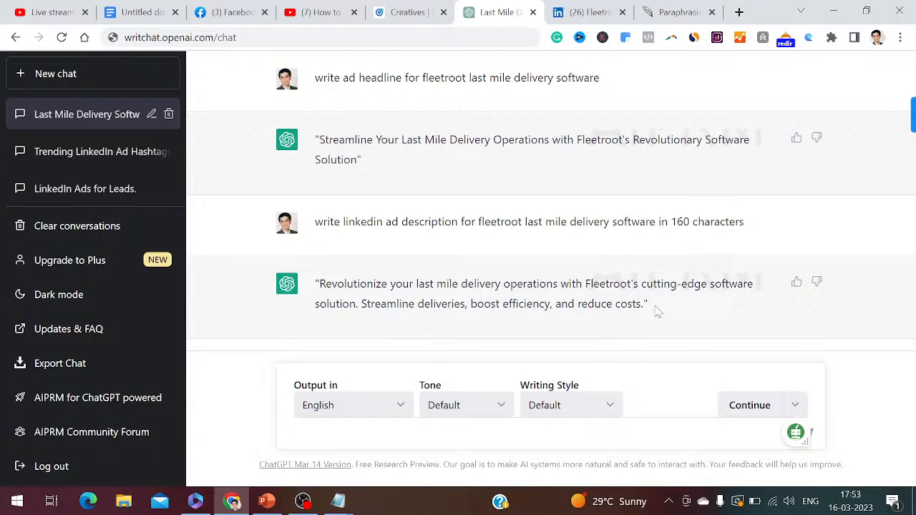
# Copy the generated Fleetroot ad description from ChatGPT into the Notepad list as item 25, followed by a blank line
pyautogui.moveTo(648, 306); pyautogui.dragTo(319, 284)
pyautogui.hotkey('ctrl', 'c')
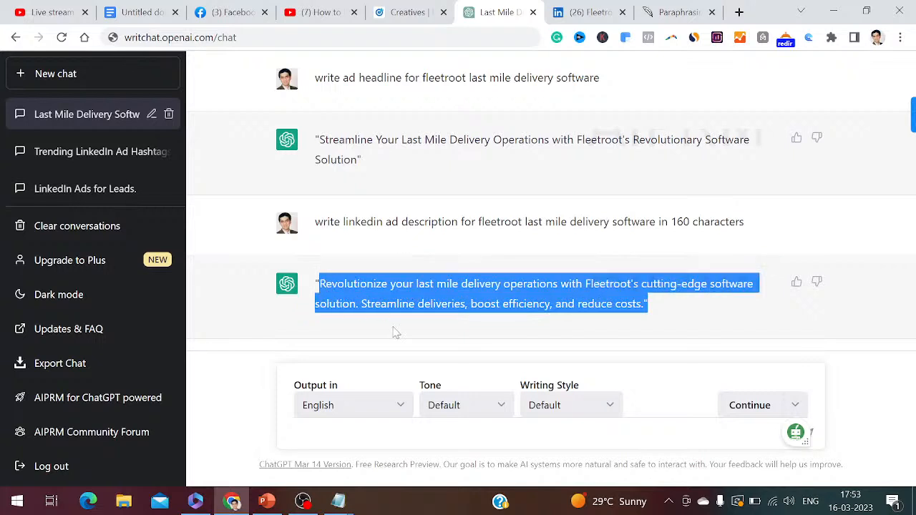
pyautogui.click(357, 498)
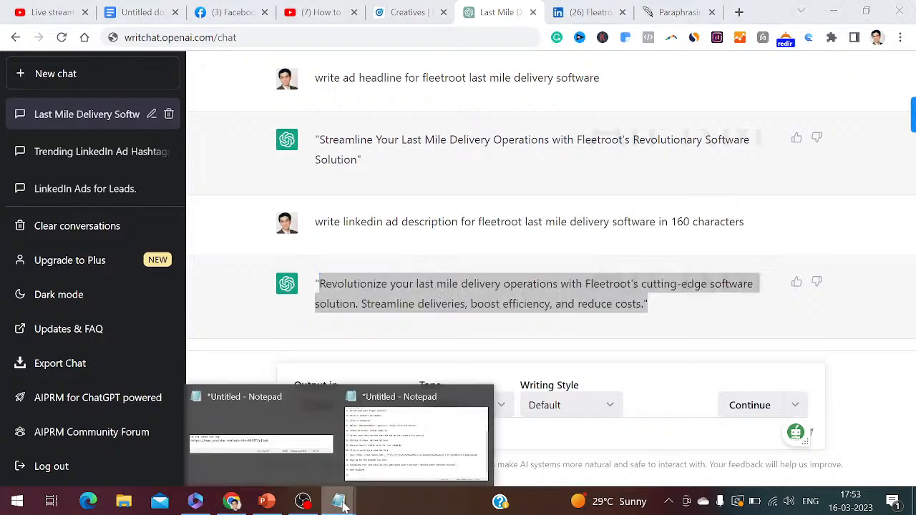
pyautogui.click(383, 480)
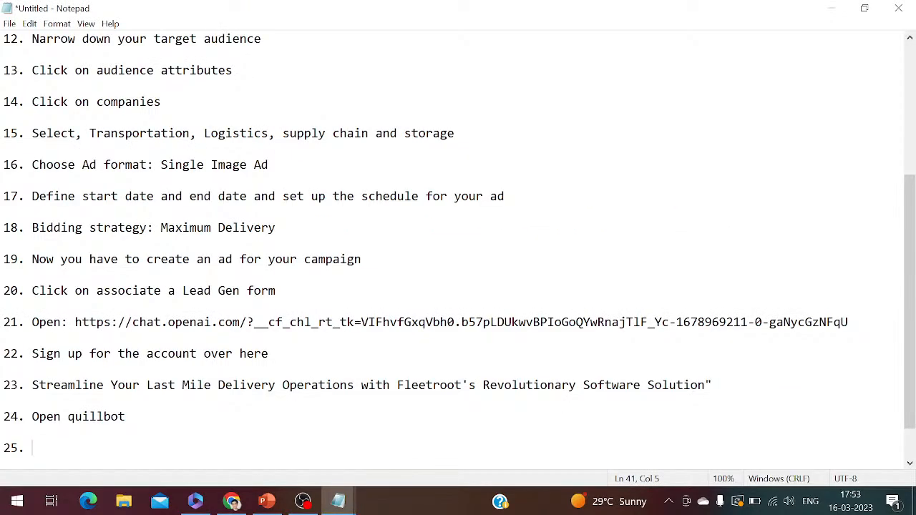
pyautogui.hotkey('ctrl', 'v')
pyautogui.press('Return')
pyautogui.press('Return')
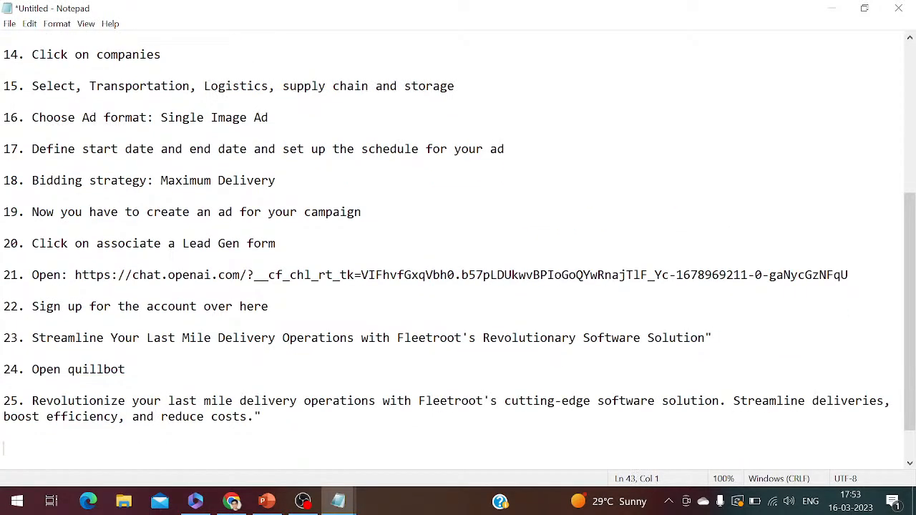
# Return to LinkedIn Campaign Manager in the browser, dismiss the ad-saved notification, and open the Landing pages section under Assets
pyautogui.click(231, 501)
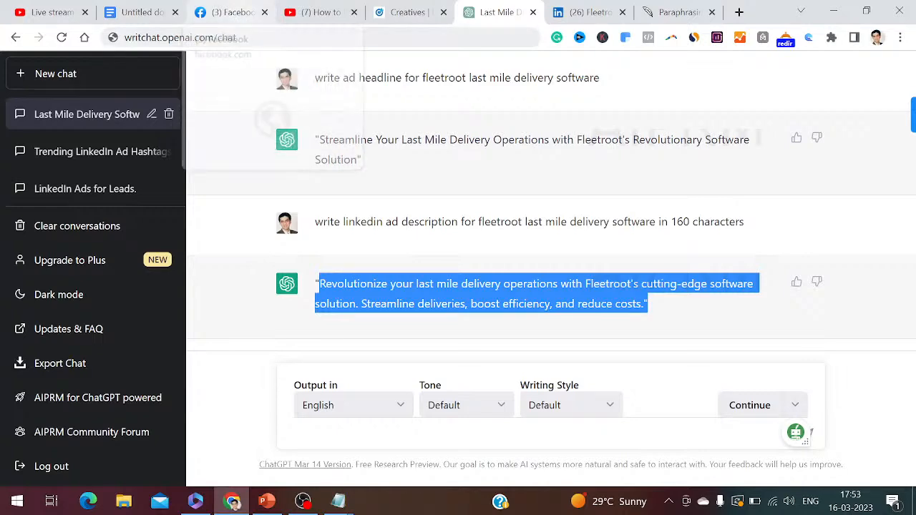
pyautogui.click(408, 12)
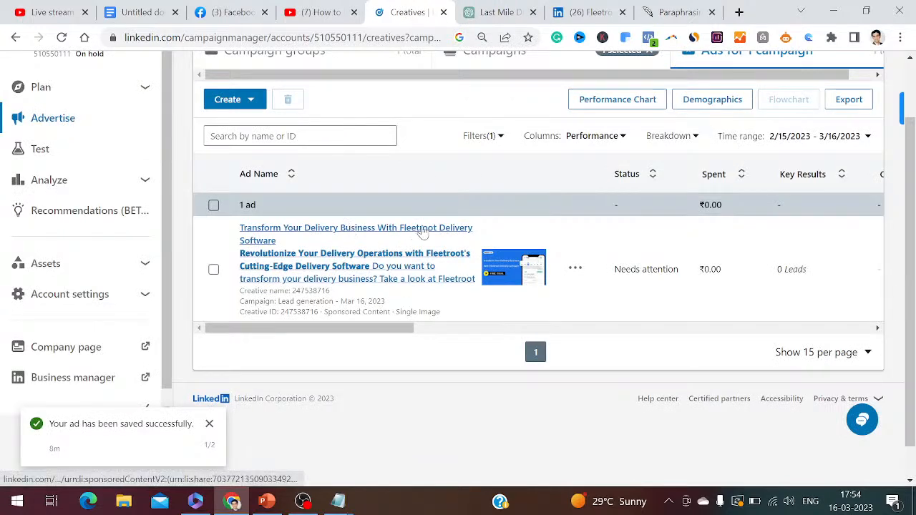
pyautogui.scroll(1, 698, 274)
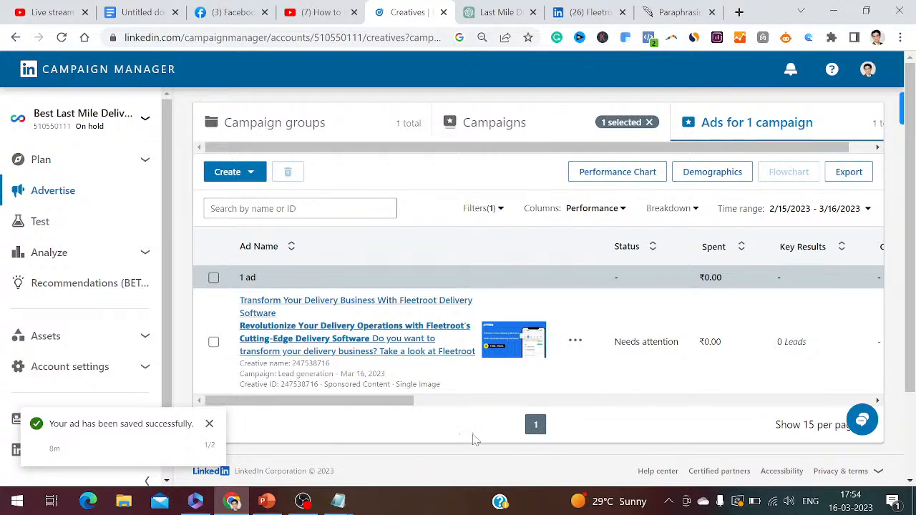
pyautogui.click(208, 426)
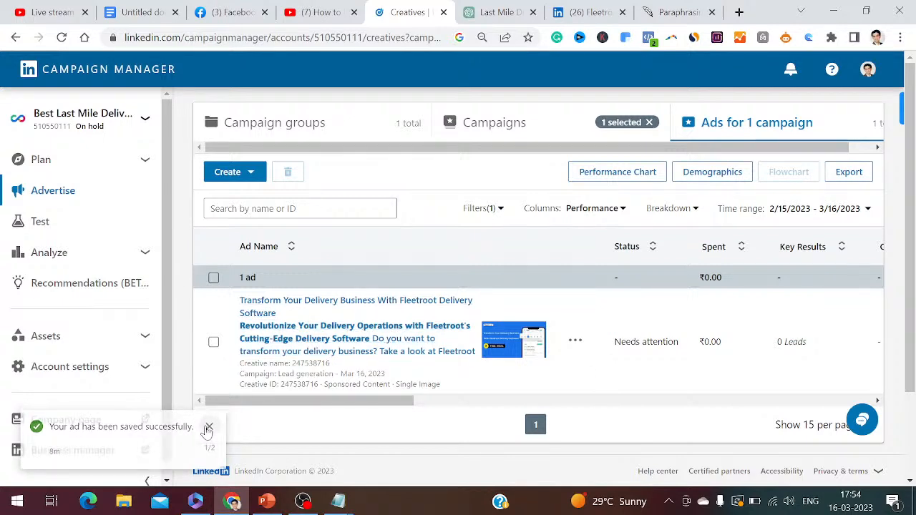
pyautogui.click(136, 336)
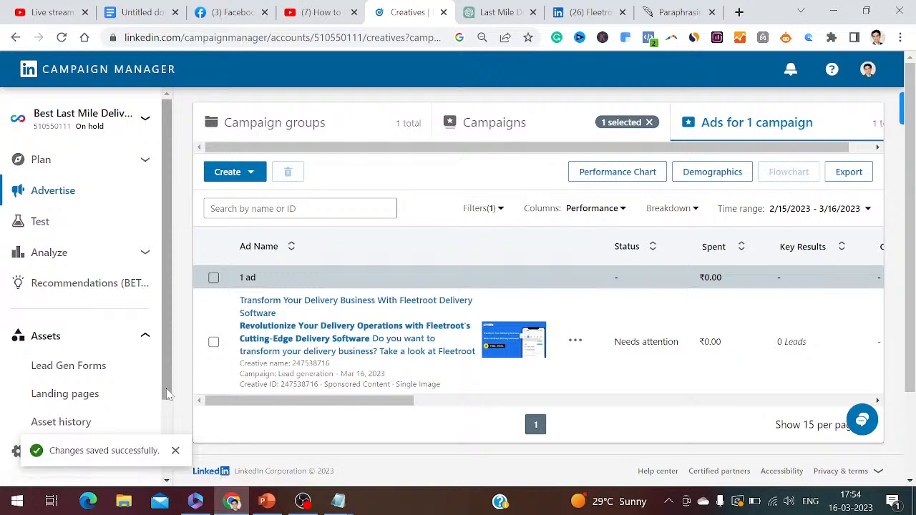
pyautogui.click(84, 392)
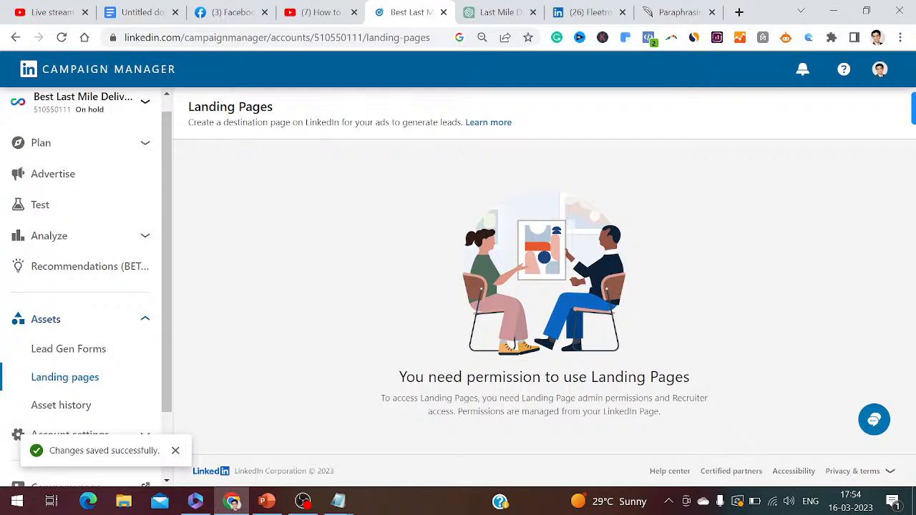
# Switch to the PowerPoint presentation and show slide 9 on previewing and launching the ad, followed by slide 10 on optimizing for conversions
pyautogui.click(266, 501)
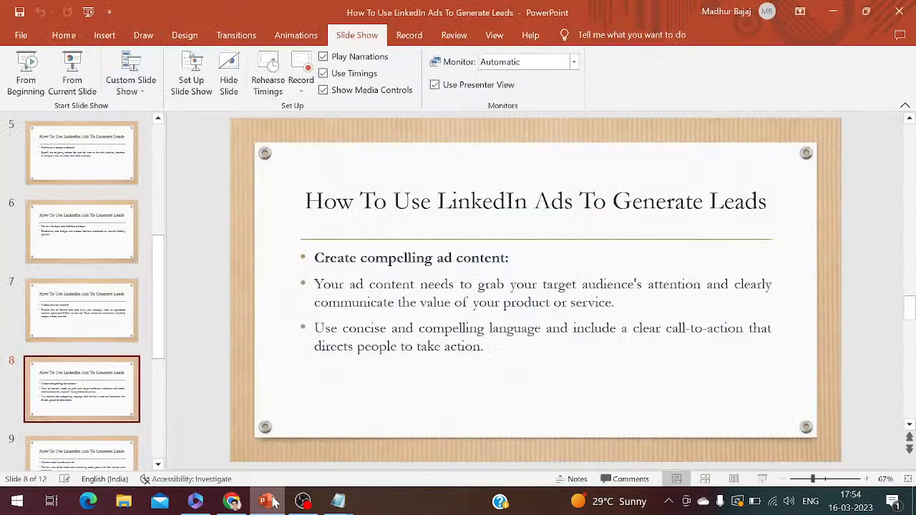
pyautogui.click(63, 457)
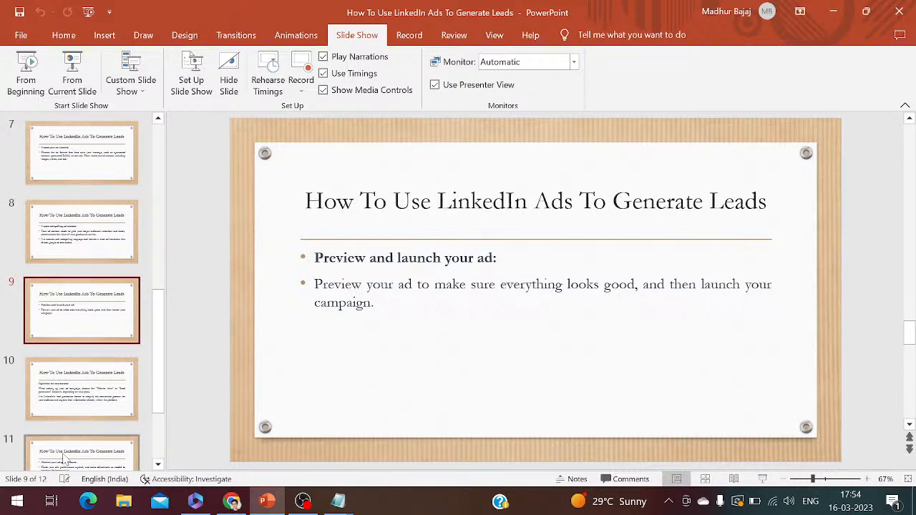
pyautogui.click(63, 394)
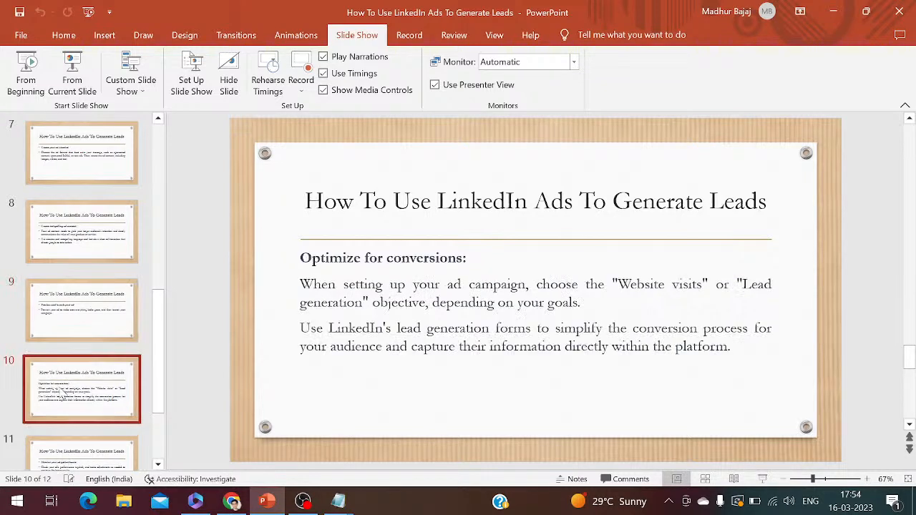